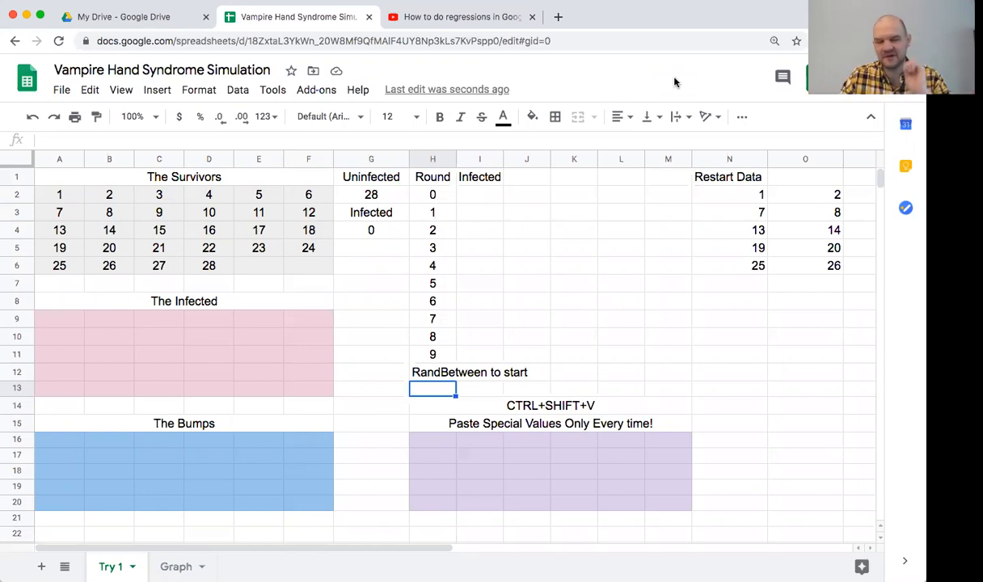
Step: Clear survivor 13 from cell A4 of The Survivors grid
{"action": "left_click", "coordinate": [630, 335]}
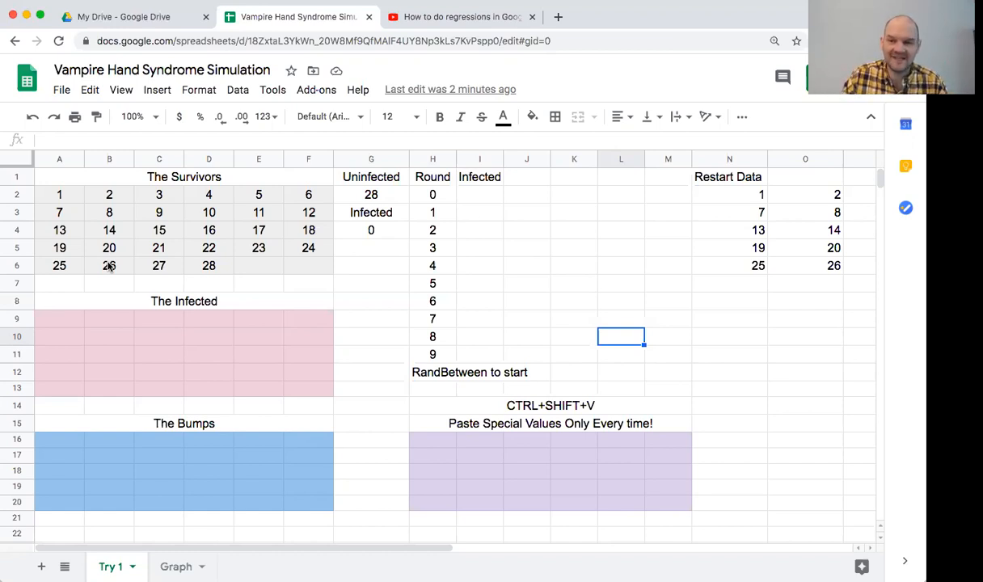
{"action": "key", "text": "Left"}
{"action": "key", "text": "Left"}
{"action": "key", "text": "Left"}
{"action": "key", "text": "Left"}
{"action": "key", "text": "Left"}
{"action": "key", "text": "Left"}
{"action": "key", "text": "Left"}
{"action": "key", "text": "Left"}
{"action": "key", "text": "Left"}
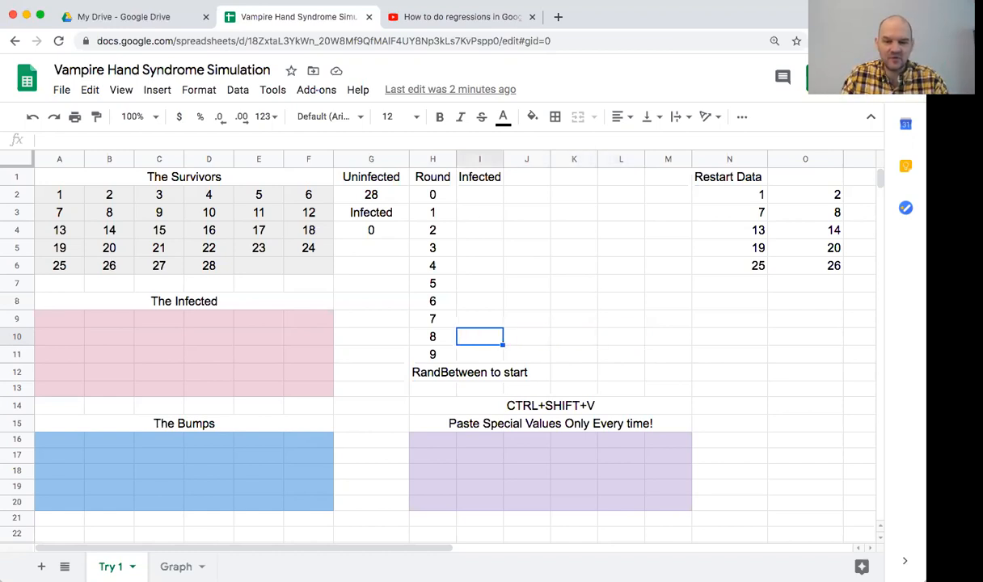
{"action": "key", "text": "Left"}
{"action": "key", "text": "Left"}
{"action": "key", "text": "Up"}
{"action": "key", "text": "Up"}
{"action": "key", "text": "Up"}
{"action": "key", "text": "Up"}
{"action": "key", "text": "Up"}
{"action": "key", "text": "Up"}
{"action": "key", "text": "Up"}
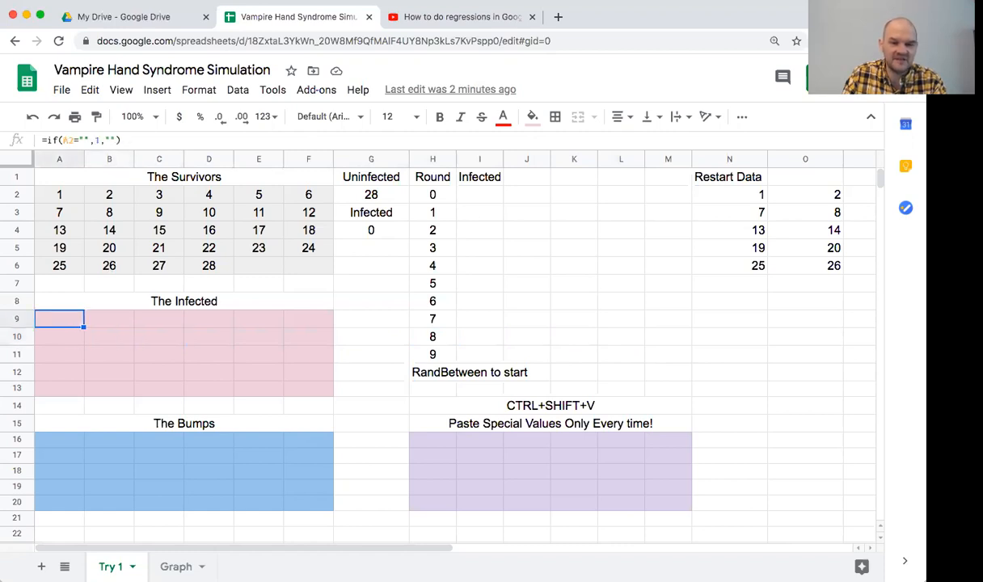
{"action": "key", "text": "Down"}
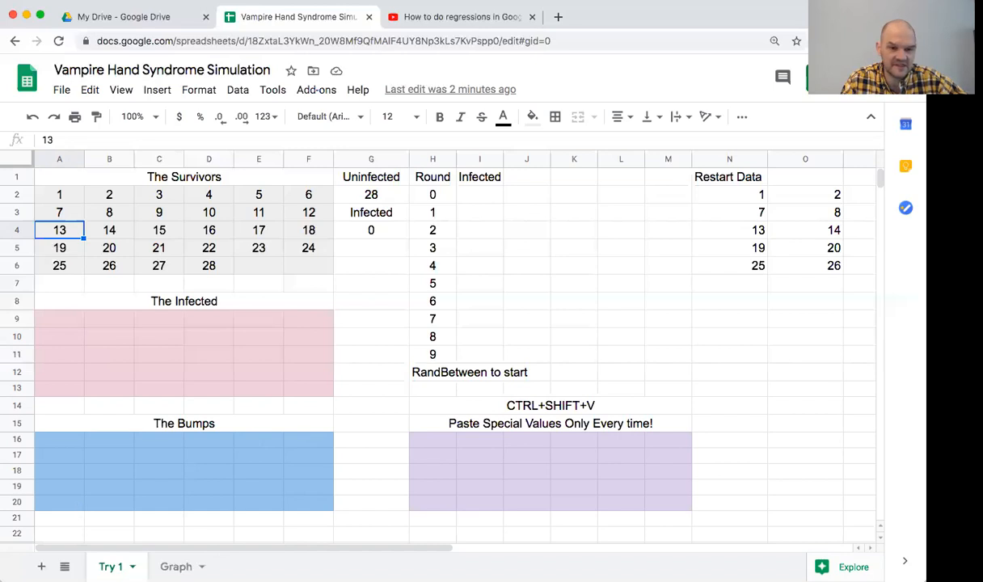
{"action": "key", "text": "Delete"}
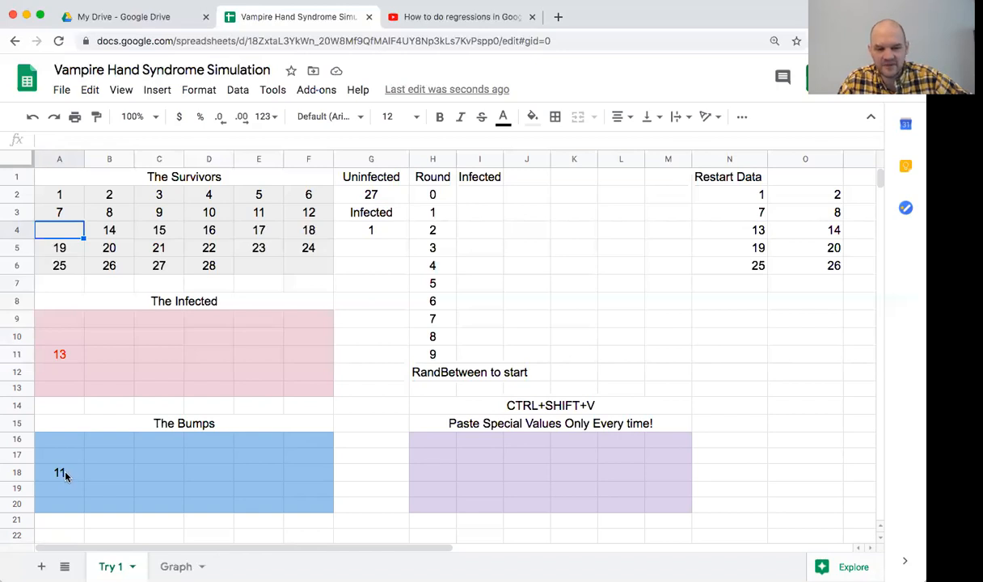
Step: Check the formula in cell A11 of The Infected grid, and clear survivor 14 from cell B4 of The Survivors grid
{"action": "left_click", "coordinate": [65, 412]}
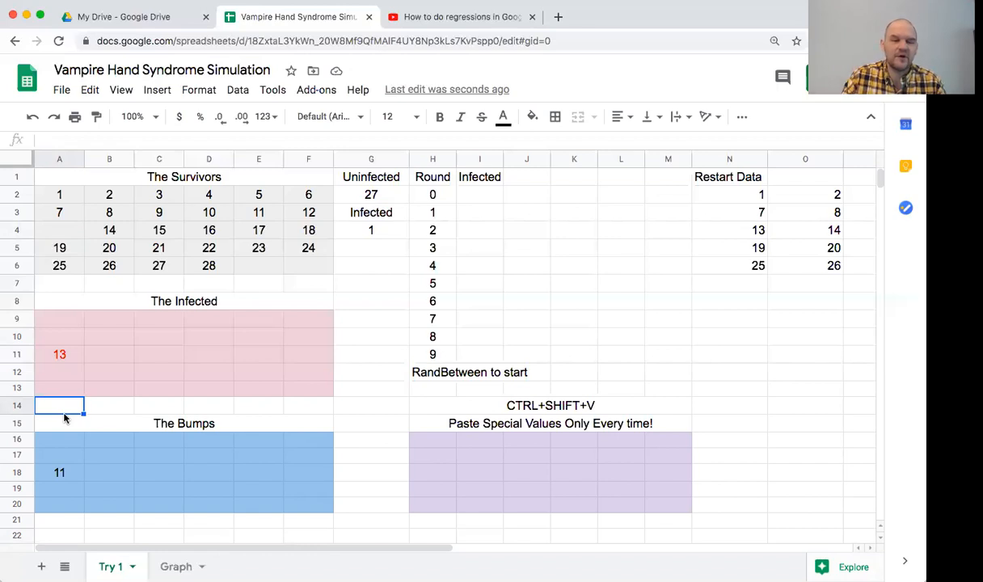
{"action": "key", "text": "Up"}
{"action": "key", "text": "Up"}
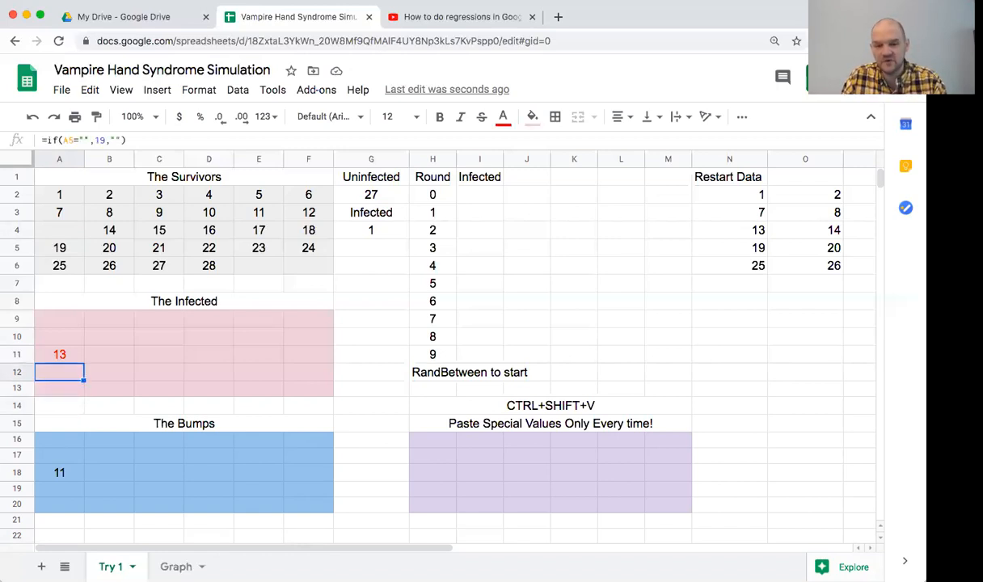
{"action": "key", "text": "Up"}
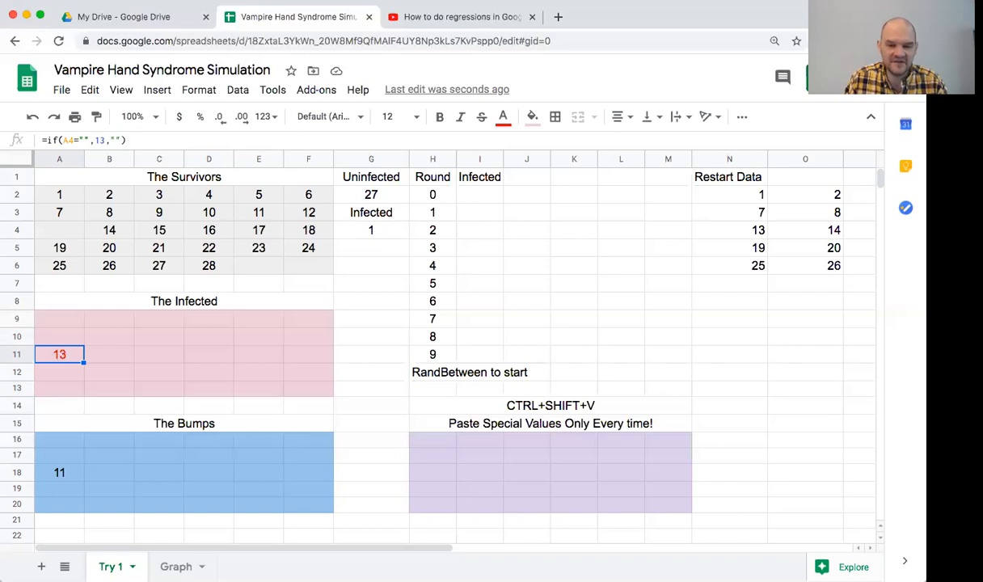
{"action": "key", "text": "Up"}
{"action": "key", "text": "Up"}
{"action": "key", "text": "Up"}
{"action": "key", "text": "Up"}
{"action": "key", "text": "Up"}
{"action": "key", "text": "Up"}
{"action": "key", "text": "Up"}
{"action": "key", "text": "Right"}
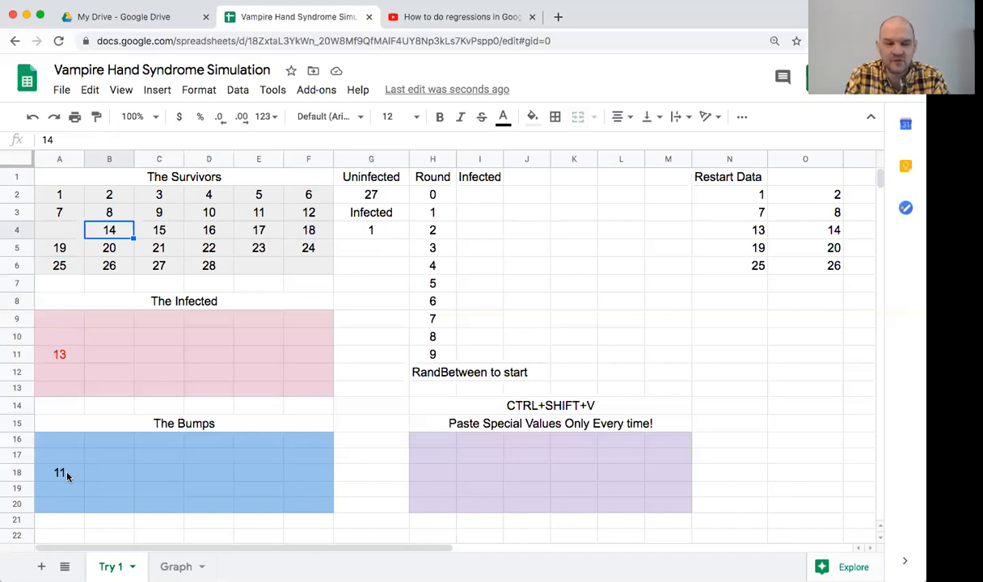
{"action": "key", "text": "Delete"}
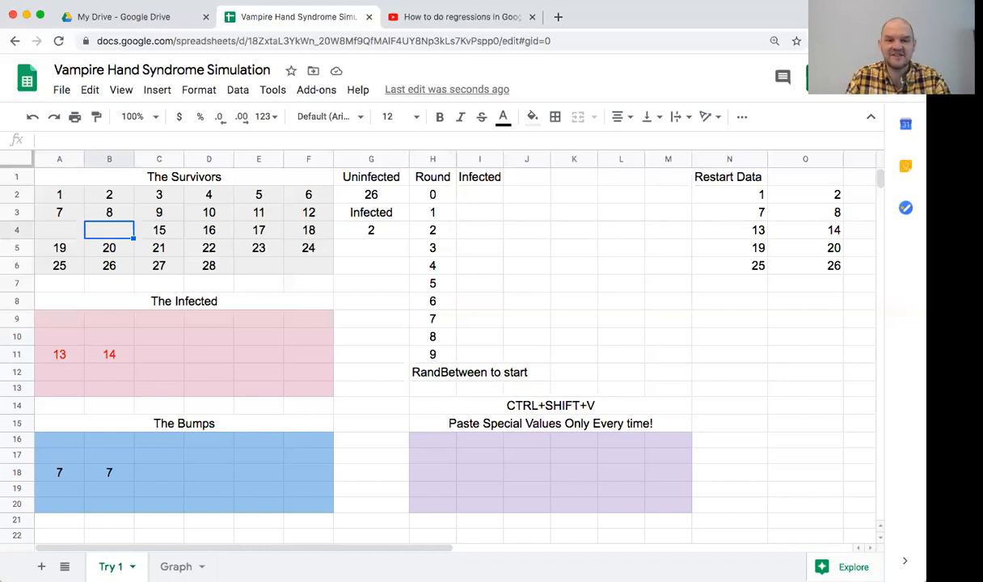
Step: Refill The Survivors grid with 13 in cell A4 and 14 in cell B4
{"action": "left_click", "coordinate": [59, 231]}
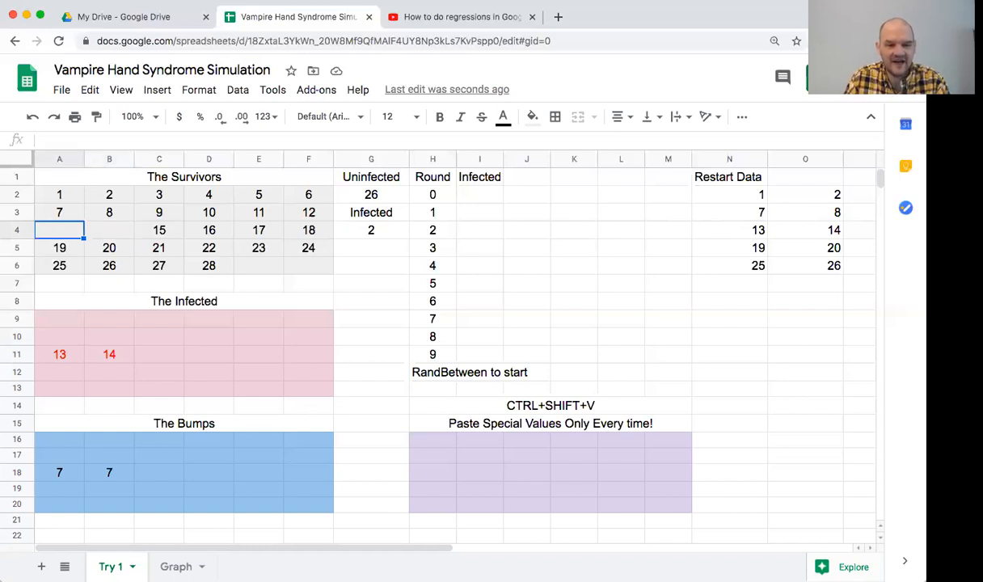
{"action": "type", "text": "13"}
{"action": "key", "text": "Tab"}
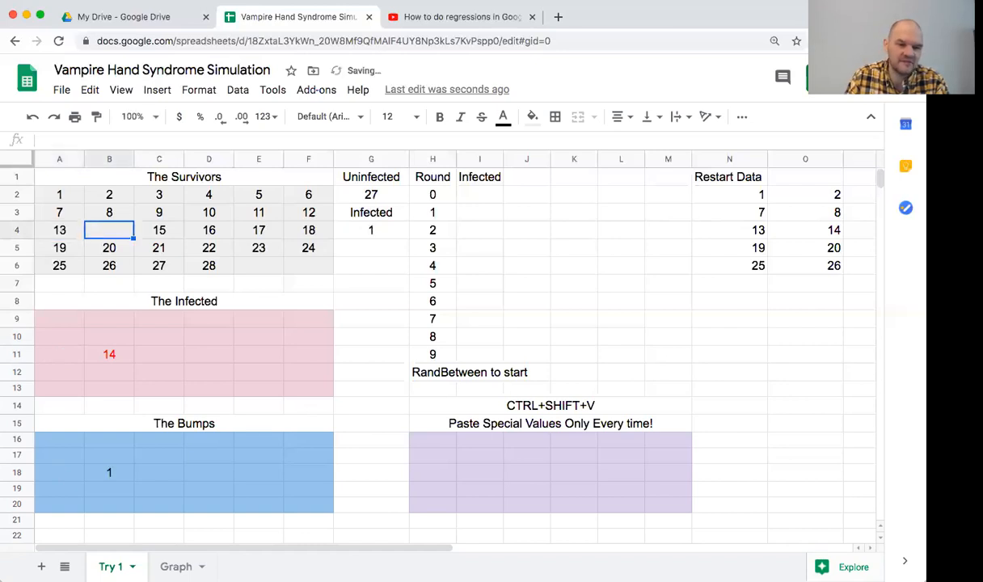
{"action": "type", "text": "14"}
{"action": "key", "text": "Tab"}
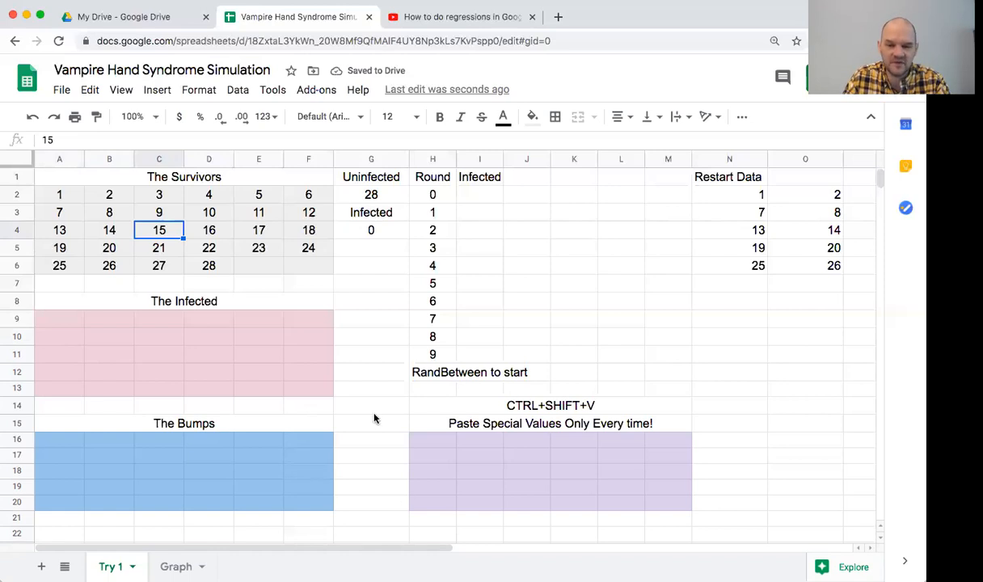
Step: Enter the formula =randbetween(1,28) in cell H13, below the "RandBetween to start" label
{"action": "left_click", "coordinate": [427, 392]}
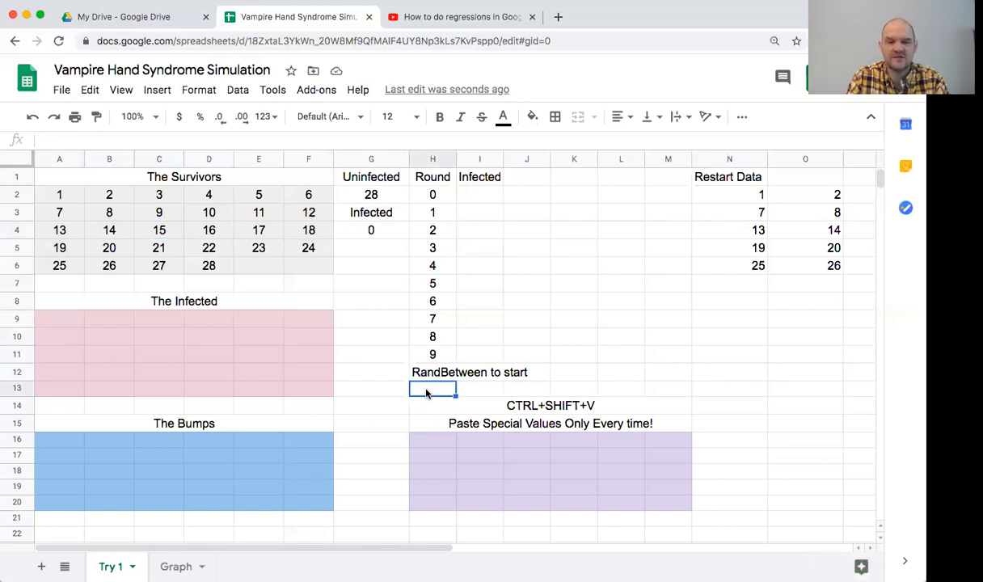
{"action": "type", "text": "=rand"}
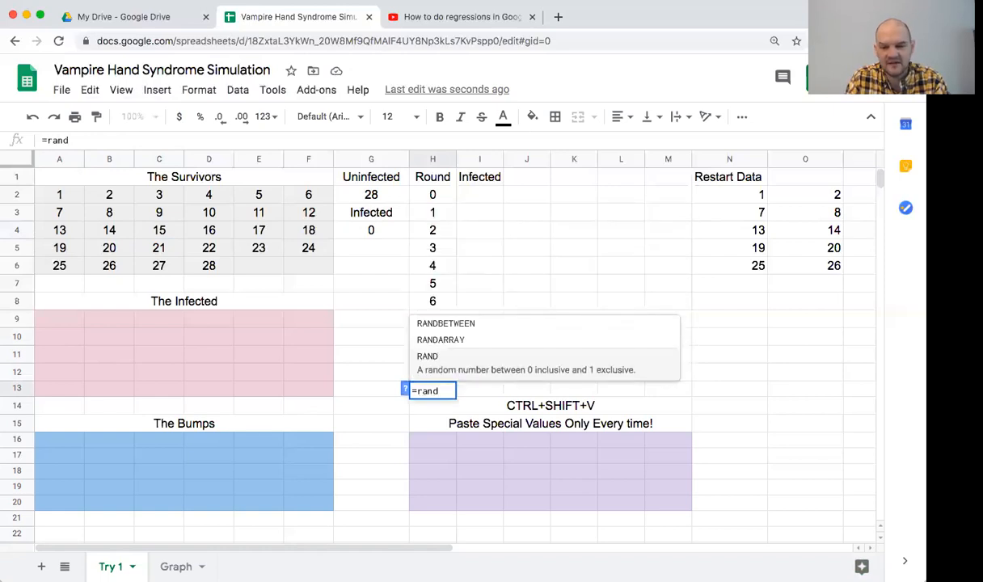
{"action": "type", "text": "between"}
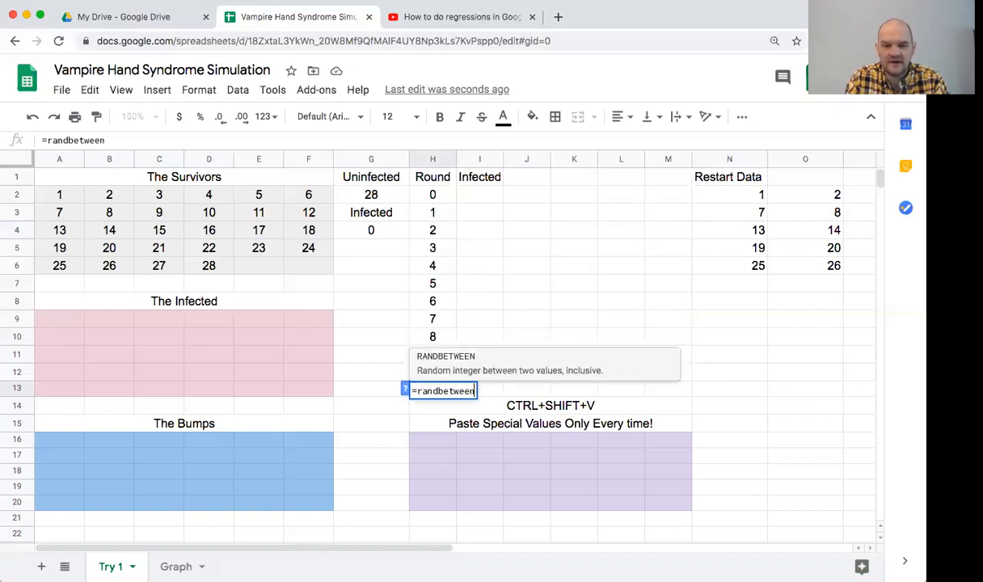
{"action": "type", "text": "(1,28"}
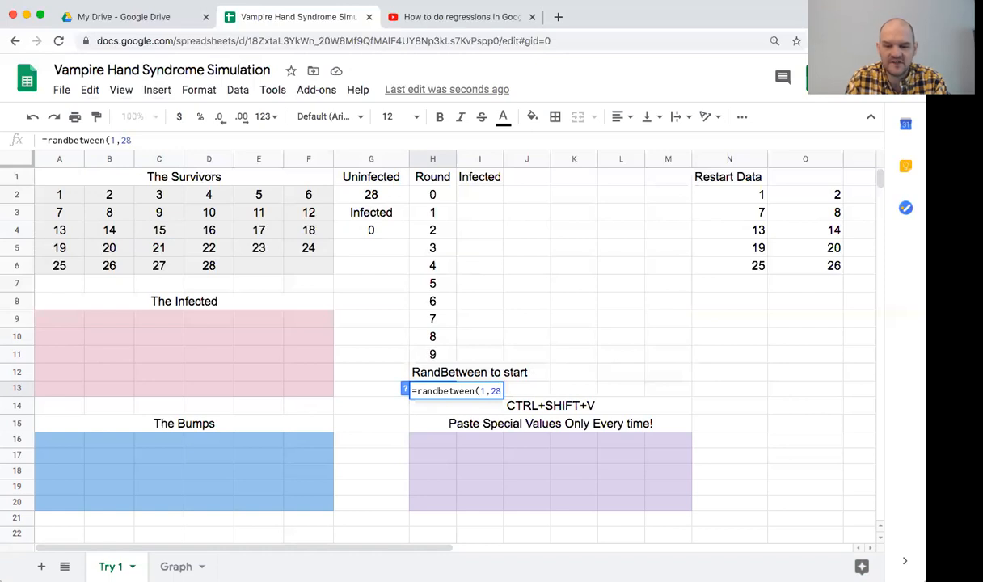
{"action": "type", "text": ")"}
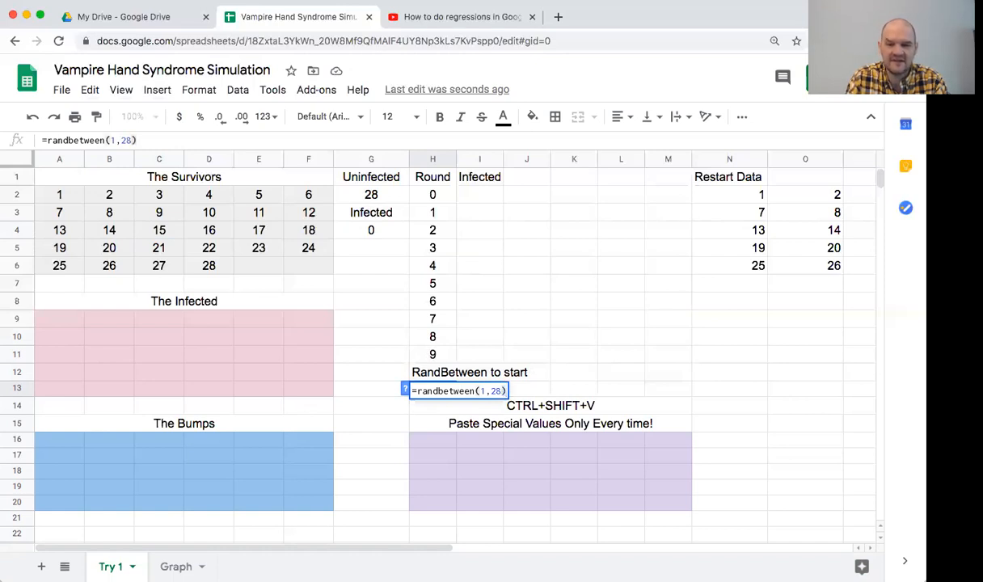
{"action": "key", "text": "Return"}
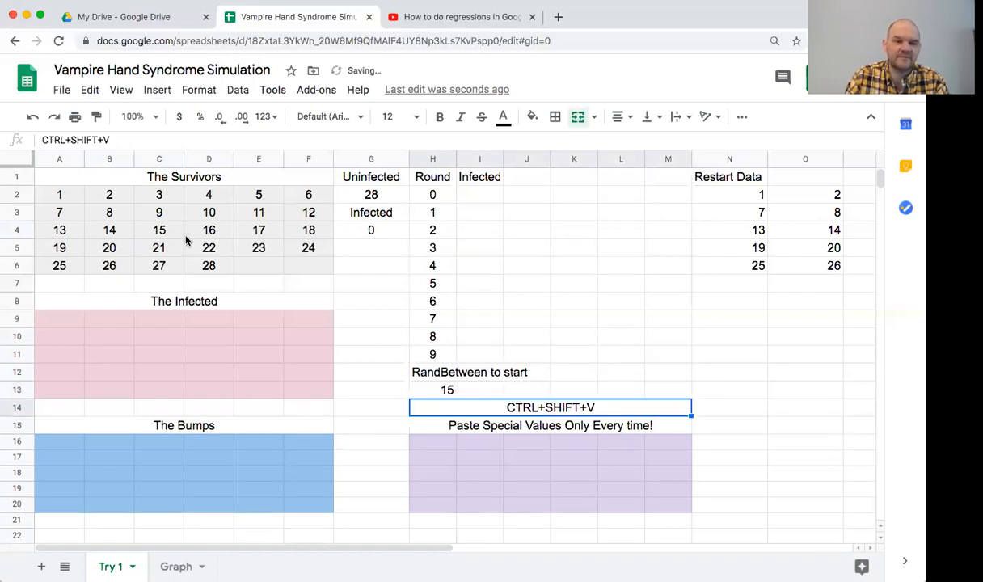
Step: Clear survivor 15 from The Survivors grid and record 1 infected for round 0
{"action": "left_click", "coordinate": [161, 232]}
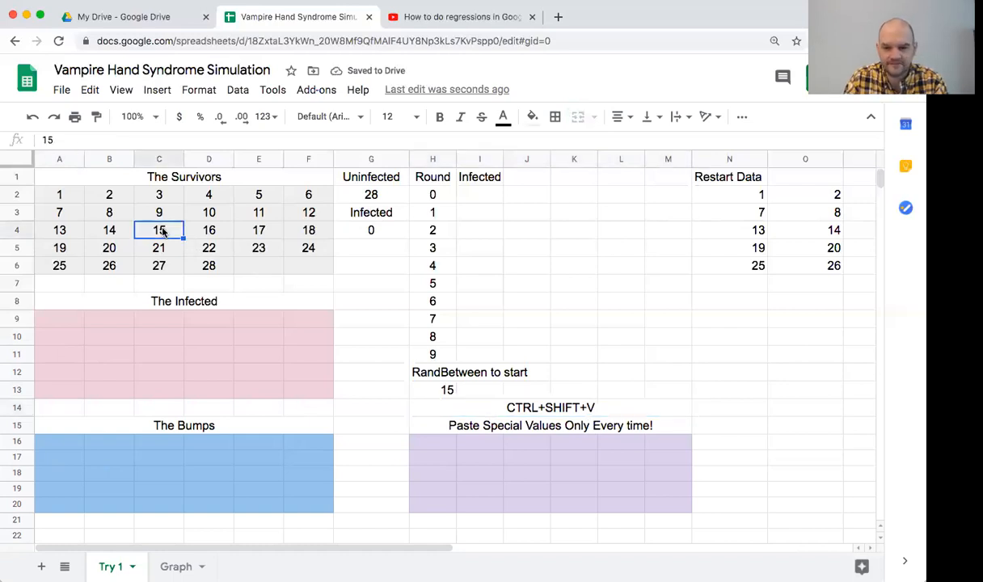
{"action": "key", "text": "Delete"}
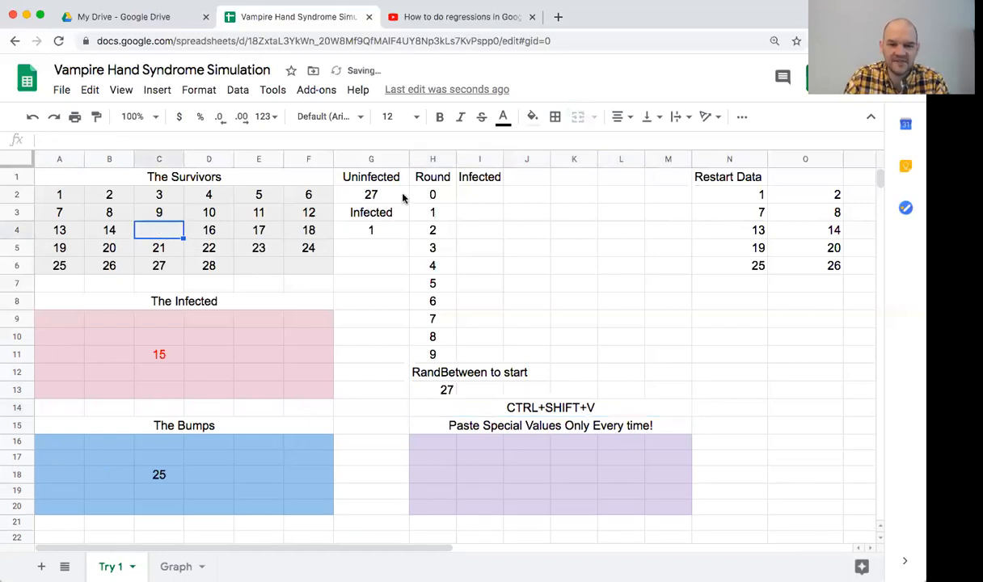
{"action": "left_click", "coordinate": [479, 196]}
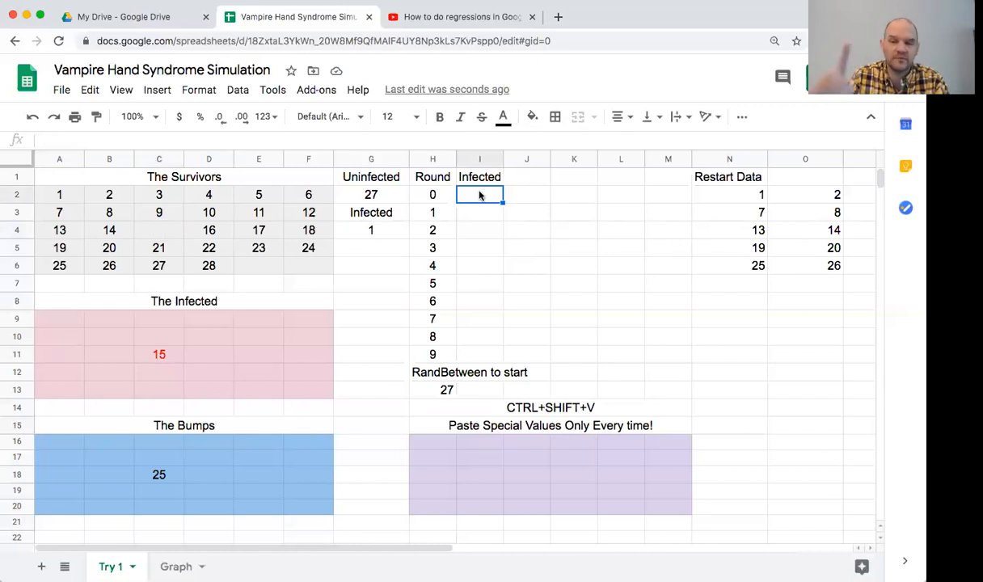
{"action": "type", "text": "1"}
{"action": "key", "text": "Return"}
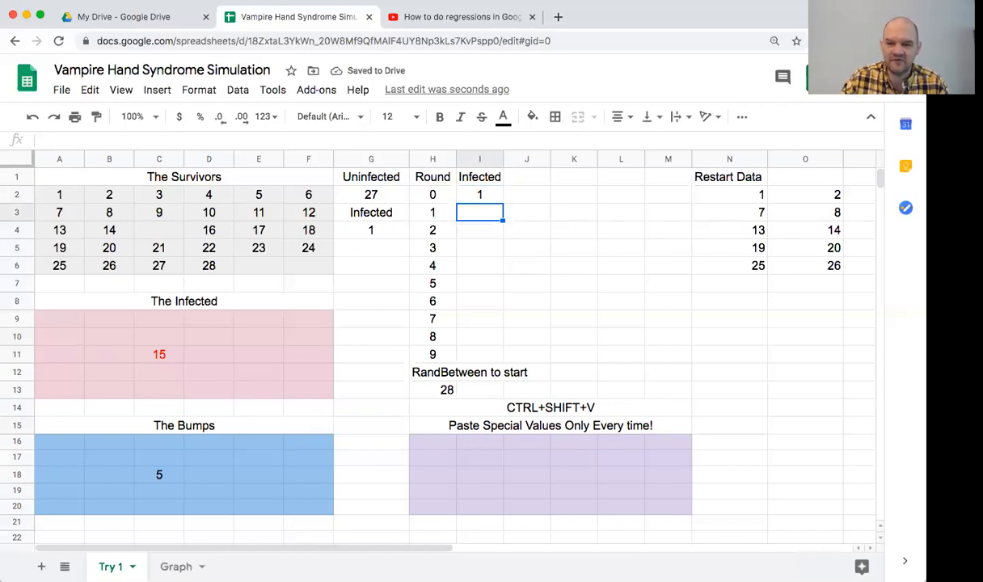
Step: Examine the formula in cell C9 of The Infected grid
{"action": "key", "text": "Left"}
{"action": "key", "text": "Left"}
{"action": "key", "text": "Left"}
{"action": "key", "text": "Left"}
{"action": "key", "text": "Left"}
{"action": "key", "text": "Down"}
{"action": "key", "text": "Left"}
{"action": "key", "text": "Down"}
{"action": "key", "text": "Down"}
{"action": "key", "text": "Down"}
{"action": "key", "text": "Down"}
{"action": "key", "text": "Down"}
{"action": "key", "text": "Down"}
{"action": "key", "text": "Down"}
{"action": "key", "text": "Down"}
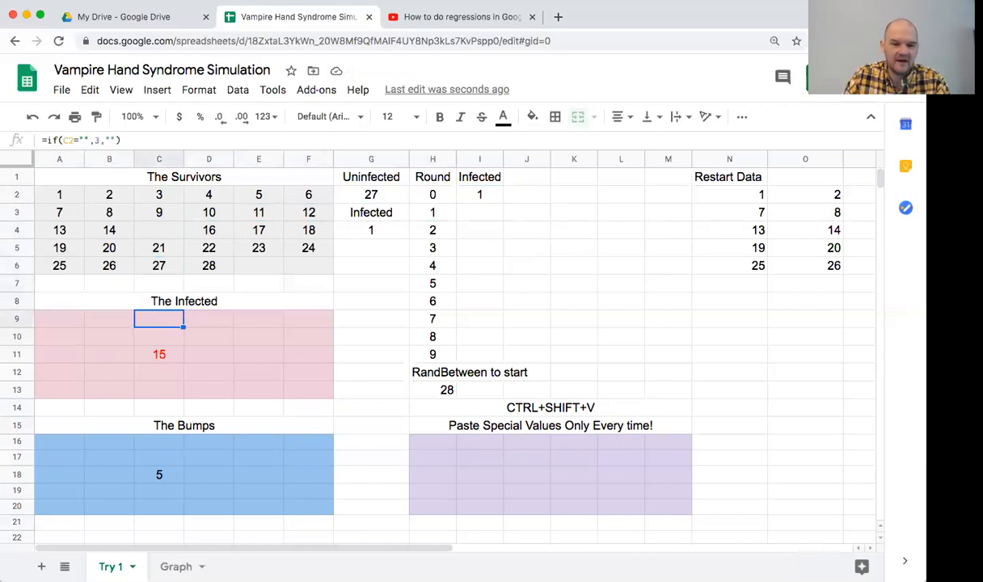
Step: Change the formula in cell H13 to =randbetween(1,27)
{"action": "key", "text": "Right"}
{"action": "key", "text": "Right"}
{"action": "key", "text": "Right"}
{"action": "key", "text": "Right"}
{"action": "key", "text": "Right"}
{"action": "key", "text": "Right"}
{"action": "key", "text": "Left"}
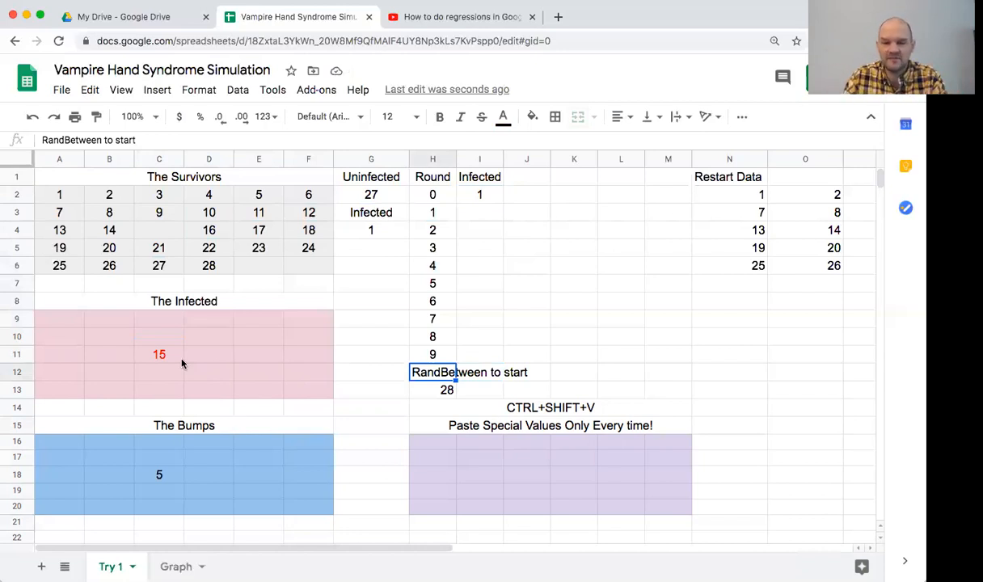
{"action": "double_click", "coordinate": [427, 393]}
{"action": "key", "text": "Left"}
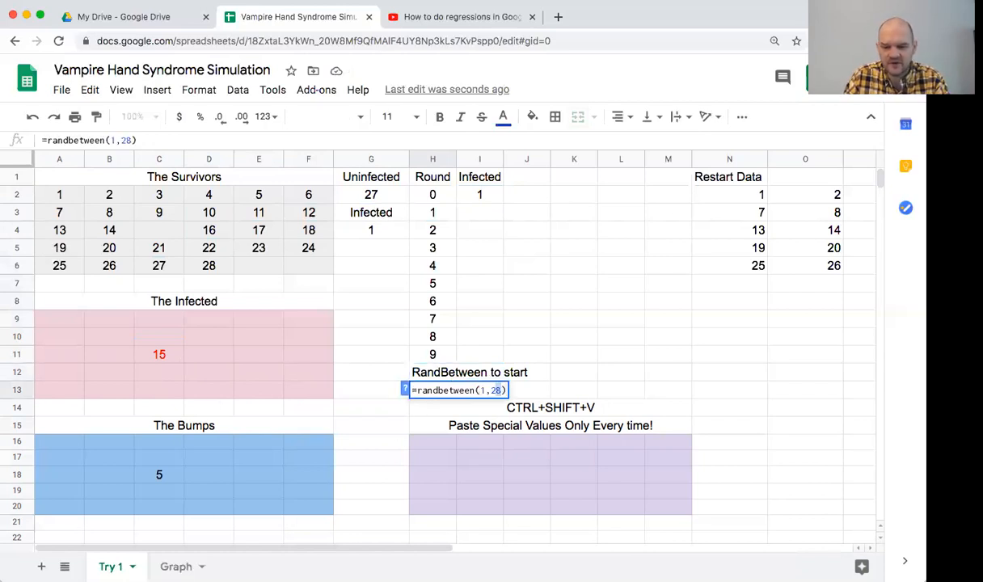
{"action": "key", "text": "BackSpace"}
{"action": "type", "text": "7"}
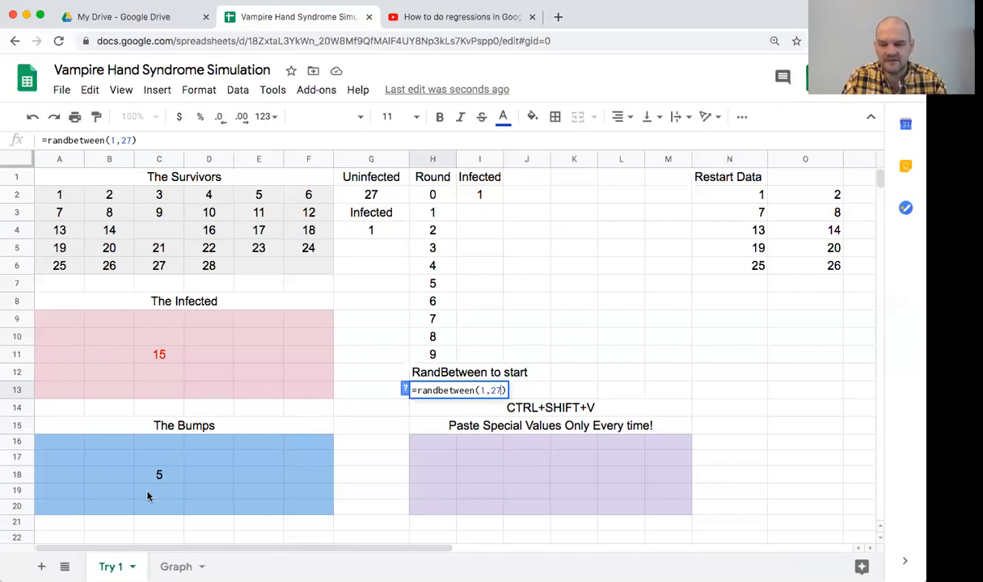
{"action": "key", "text": "Return"}
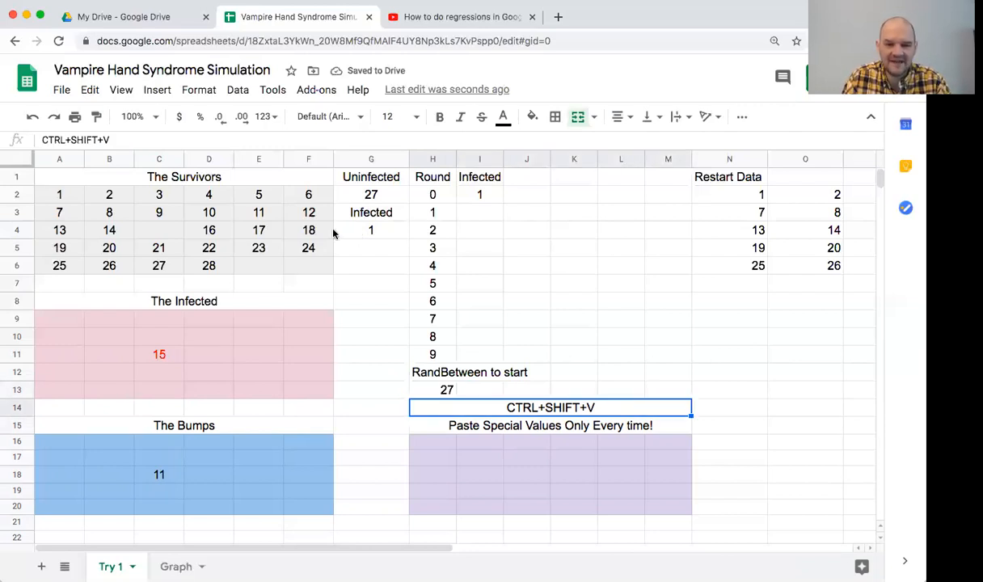
Step: Clear survivor 11 from The Survivors grid and record 2 infected for round 1
{"action": "left_click", "coordinate": [258, 214]}
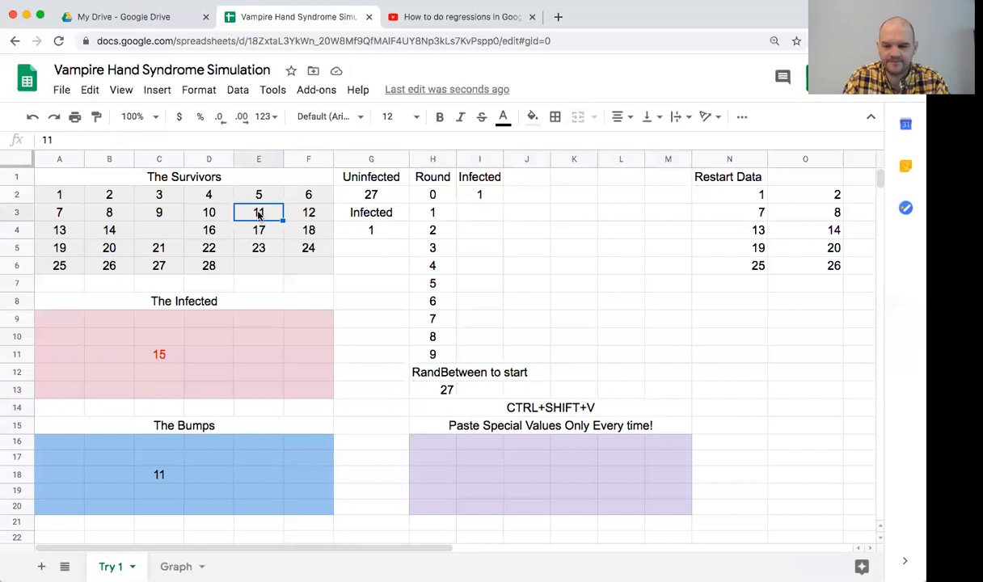
{"action": "key", "text": "Delete"}
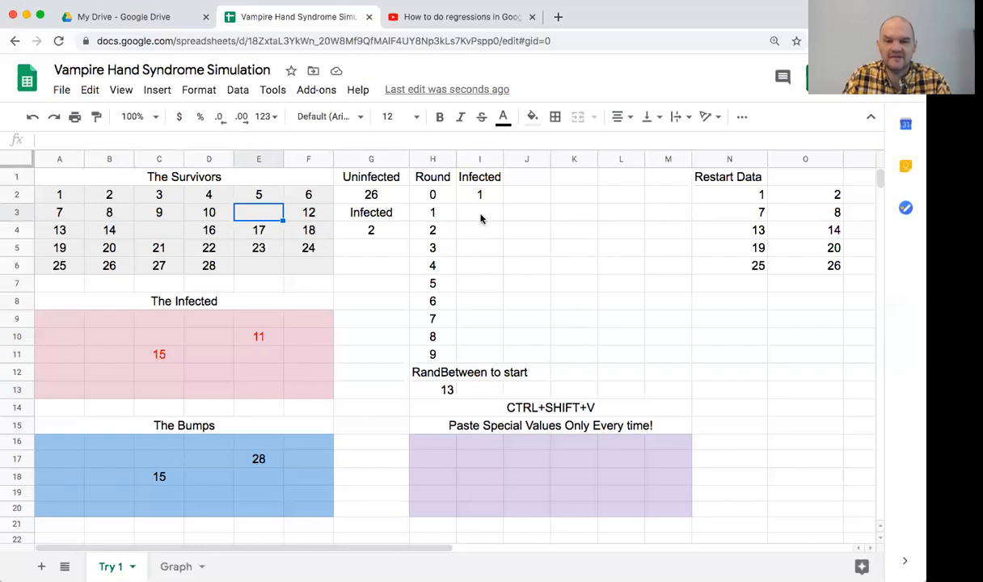
{"action": "left_click", "coordinate": [374, 232]}
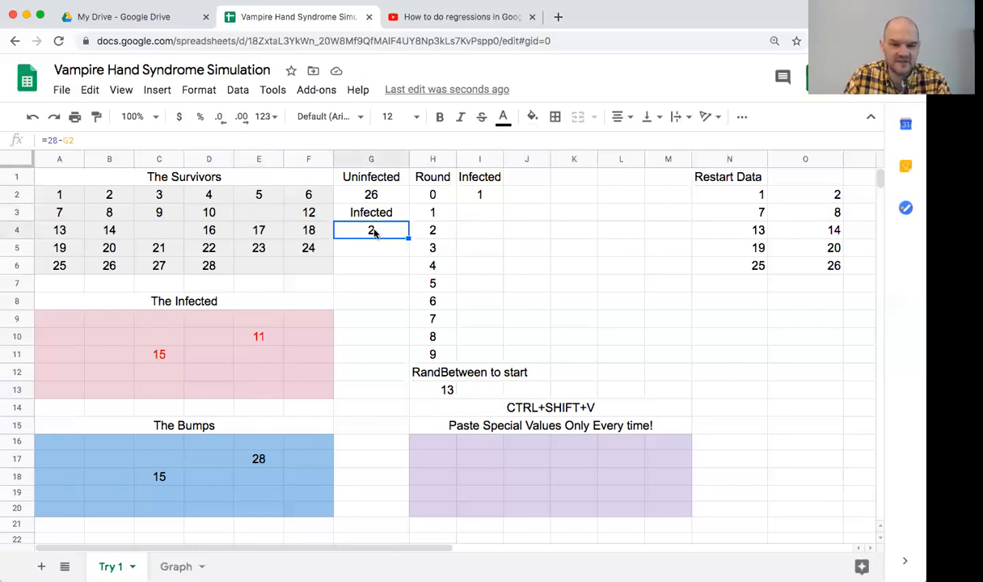
{"action": "key", "text": "Right"}
{"action": "key", "text": "Right"}
{"action": "key", "text": "Up"}
{"action": "type", "text": "2"}
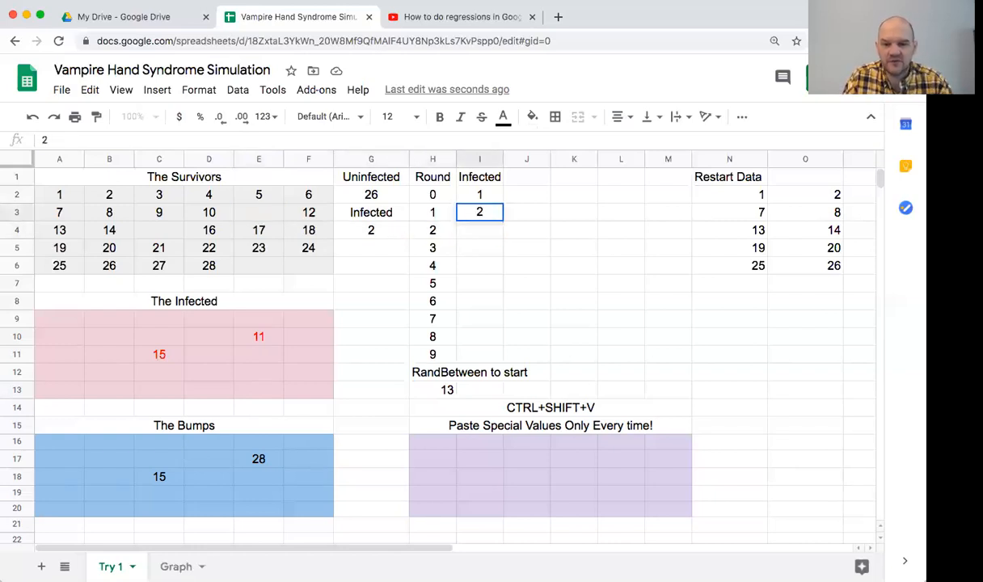
{"action": "key", "text": "Return"}
Step: Change the formula in cell H13 to =randbetween(1,28) to generate new bumps
{"action": "key", "text": "Down"}
{"action": "key", "text": "Down"}
{"action": "key", "text": "Down"}
{"action": "key", "text": "Down"}
{"action": "key", "text": "Down"}
{"action": "key", "text": "Down"}
{"action": "key", "text": "Down"}
{"action": "key", "text": "Down"}
{"action": "key", "text": "Down"}
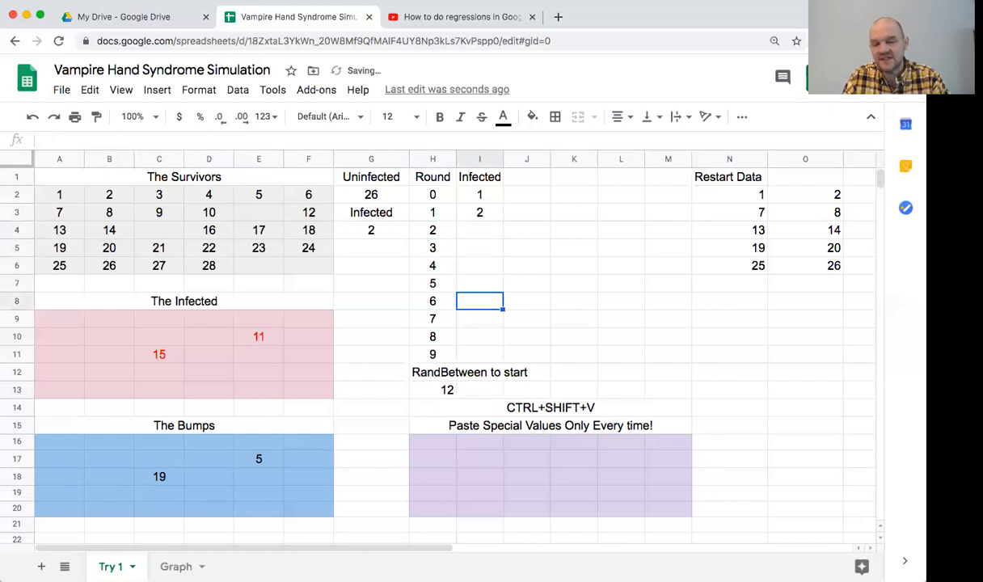
{"action": "key", "text": "Left"}
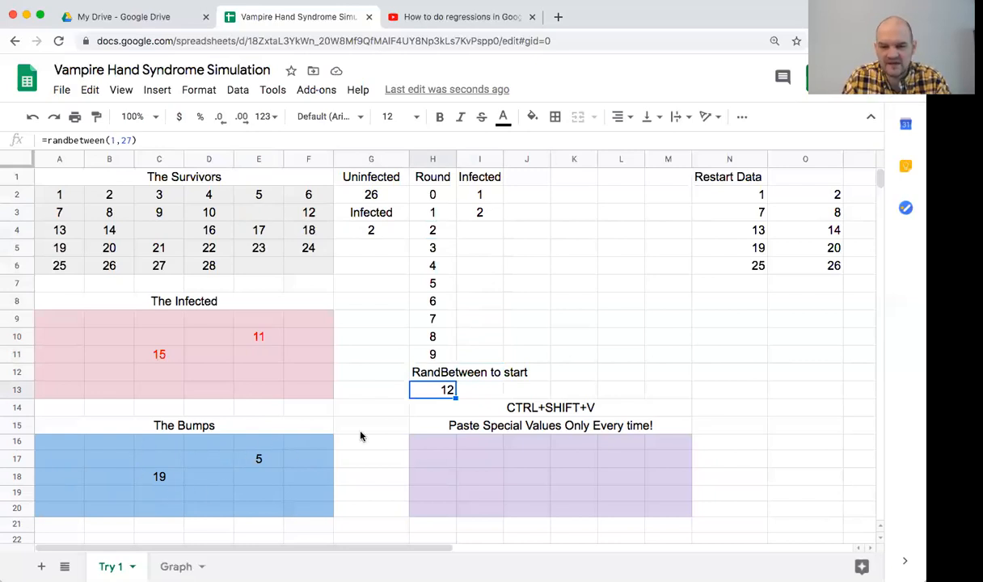
{"action": "key", "text": "Return"}
{"action": "key", "text": "Left"}
{"action": "key", "text": "Left"}
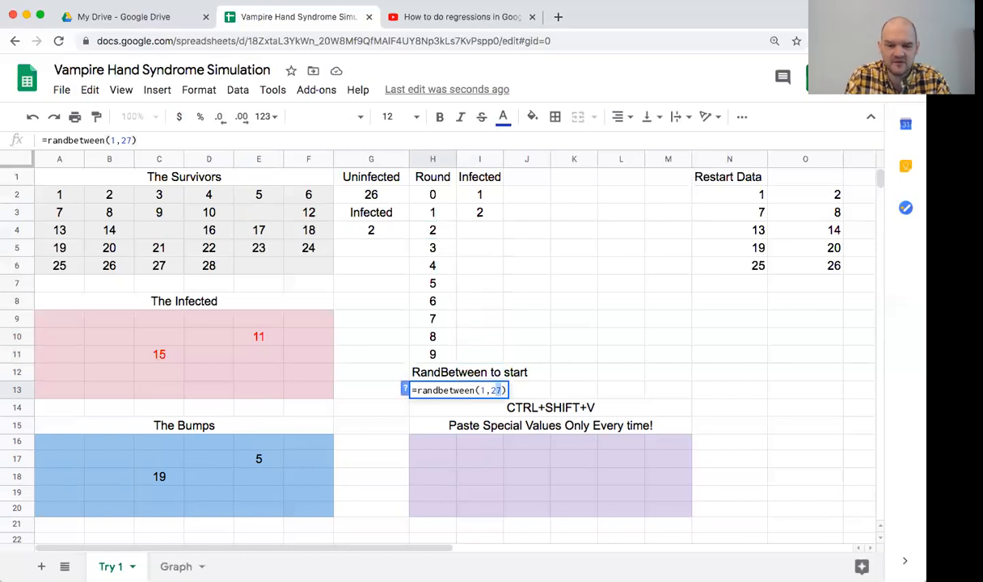
{"action": "type", "text": "8"}
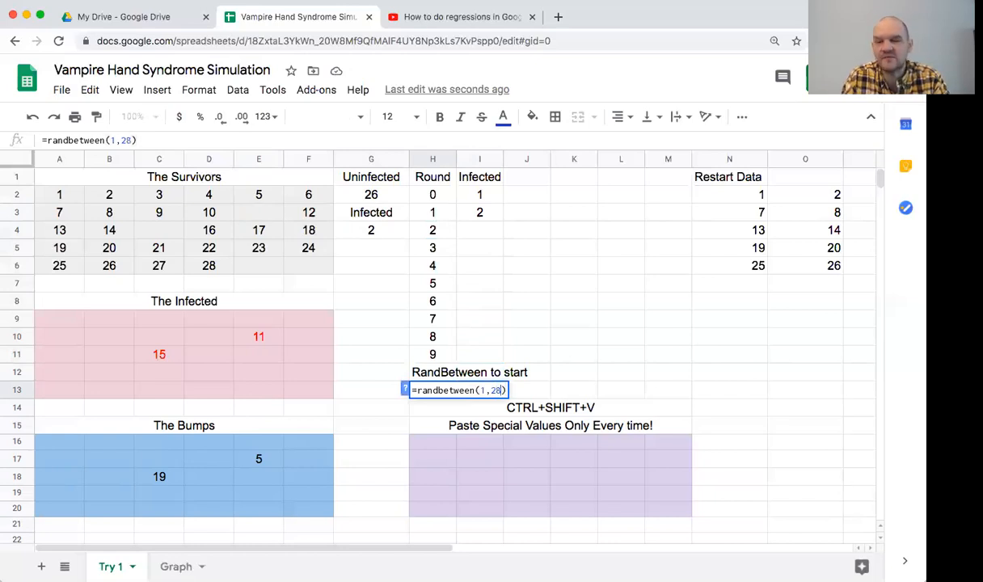
{"action": "key", "text": "Return"}
Step: Copy the whole The Bumps grid, cells A16 to F20
{"action": "key", "text": "Up"}
{"action": "key", "text": "Down"}
{"action": "key", "text": "Down"}
{"action": "key", "text": "Down"}
{"action": "key", "text": "Left"}
{"action": "key", "text": "Left"}
{"action": "key", "text": "Left"}
{"action": "key", "text": "Left"}
{"action": "key", "text": "Left"}
{"action": "key", "text": "Left"}
{"action": "key", "text": "Left"}
{"action": "key", "text": "shift+Right"}
{"action": "key", "text": "shift+Right"}
{"action": "key", "text": "shift+Right"}
{"action": "key", "text": "shift+Right"}
{"action": "key", "text": "shift+Right"}
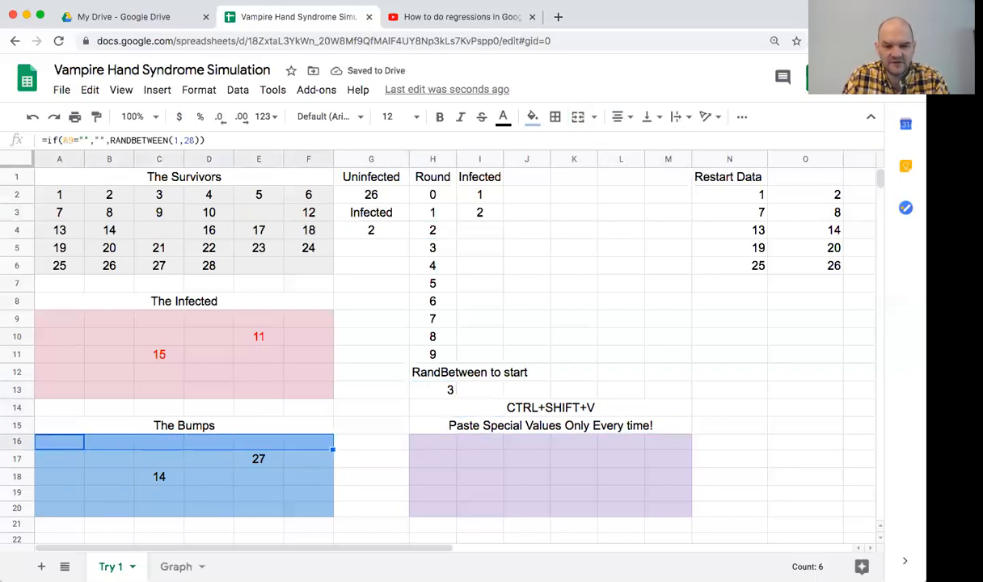
{"action": "key", "text": "shift+Down"}
{"action": "key", "text": "shift+Down"}
{"action": "key", "text": "shift+Down"}
{"action": "key", "text": "shift+Down"}
{"action": "key", "text": "ctrl+c"}
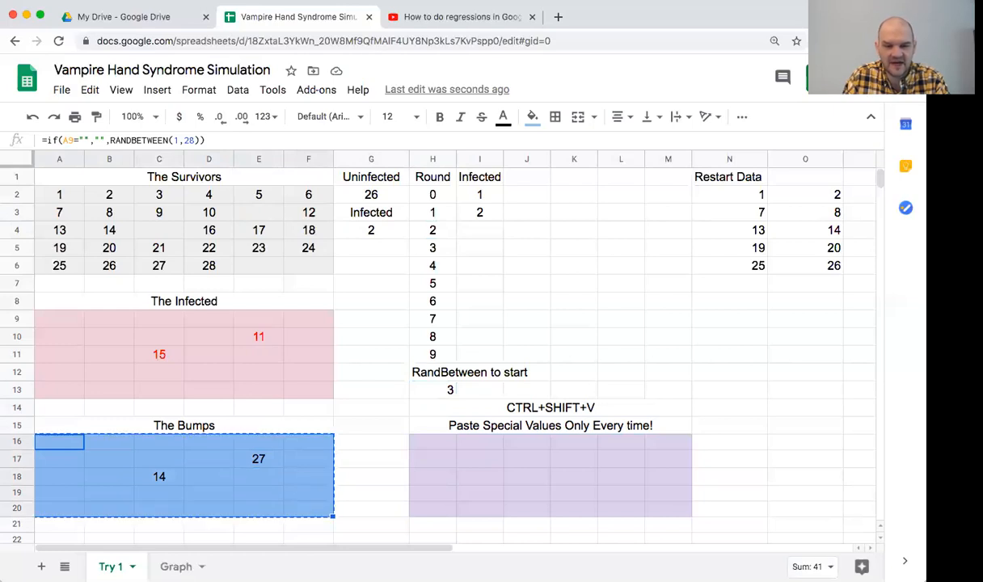
Step: Paste the copied bumps as values only into the purple grid, starting at cell H16
{"action": "key", "text": "Right"}
{"action": "key", "text": "Right"}
{"action": "key", "text": "Right"}
{"action": "key", "text": "Right"}
{"action": "key", "text": "Right"}
{"action": "key", "text": "Right"}
{"action": "key", "text": "Right"}
{"action": "key", "text": "Right"}
{"action": "key", "text": "Left"}
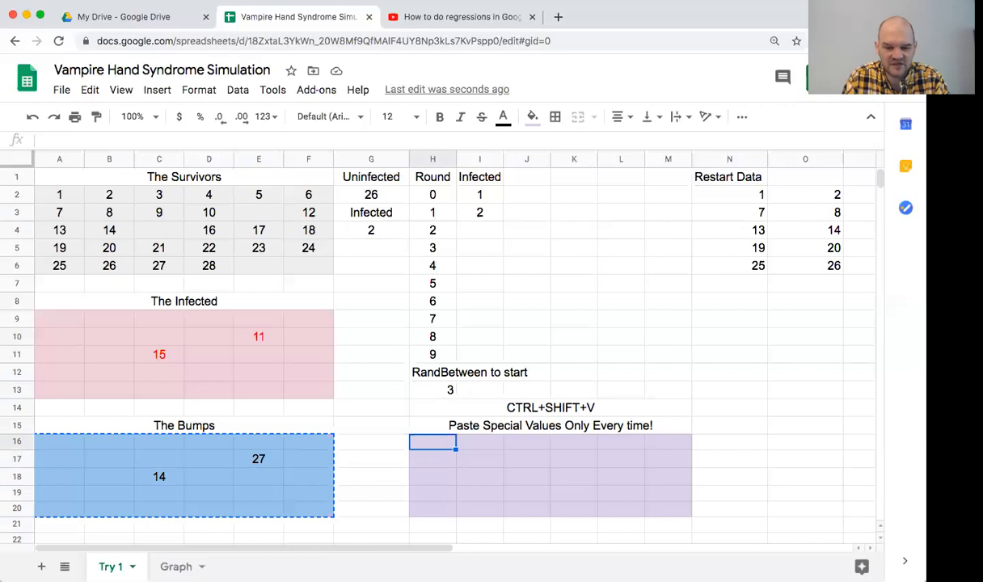
{"action": "key", "text": "ctrl+shift+v"}
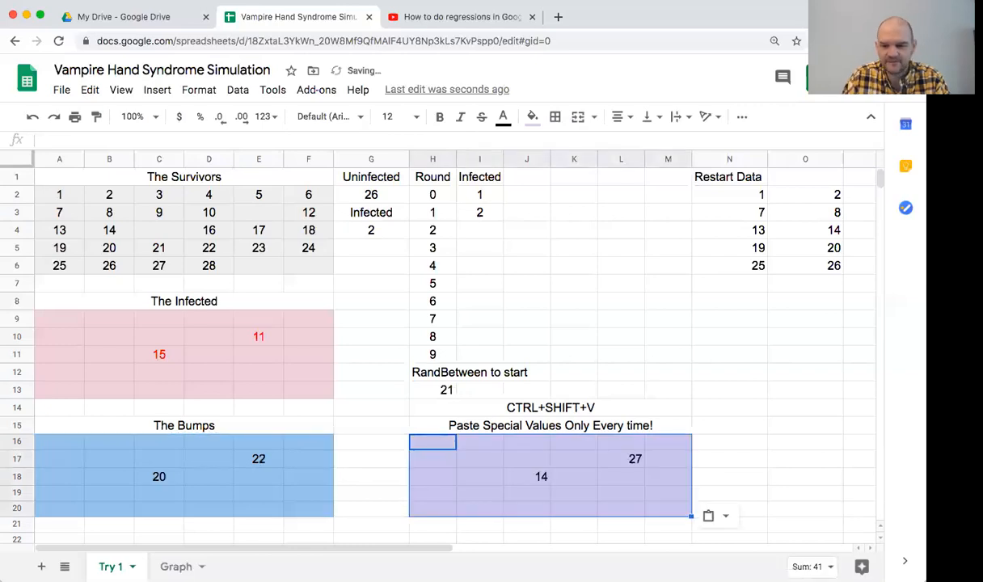
Step: Clear survivor 14 from cell B4 of The Survivors grid
{"action": "key", "text": "Up"}
{"action": "key", "text": "Up"}
{"action": "key", "text": "Up"}
{"action": "key", "text": "Up"}
{"action": "key", "text": "Up"}
{"action": "key", "text": "Up"}
{"action": "key", "text": "Up"}
{"action": "key", "text": "Up"}
{"action": "key", "text": "Up"}
{"action": "key", "text": "Up"}
{"action": "key", "text": "Up"}
{"action": "key", "text": "Left"}
{"action": "key", "text": "Left"}
{"action": "key", "text": "Left"}
{"action": "key", "text": "Up"}
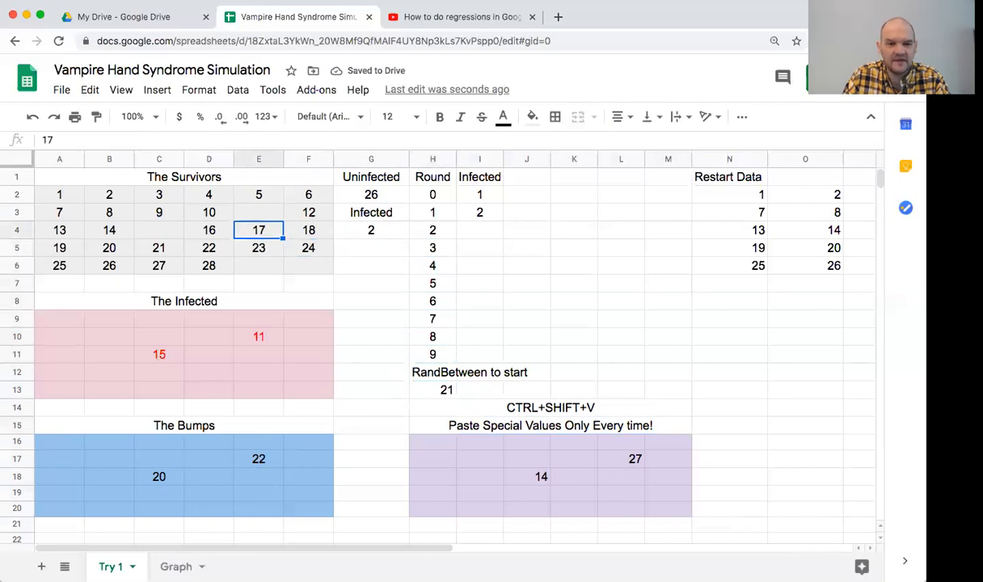
{"action": "key", "text": "Up"}
{"action": "key", "text": "Left"}
{"action": "key", "text": "Left"}
{"action": "key", "text": "Left"}
{"action": "key", "text": "Down"}
{"action": "key", "text": "Delete"}
Step: Clear survivor 27 from cell C6 of The Survivors grid
{"action": "key", "text": "Right"}
{"action": "key", "text": "Right"}
{"action": "key", "text": "Right"}
{"action": "key", "text": "Down"}
{"action": "key", "text": "Down"}
{"action": "key", "text": "Left"}
{"action": "key", "text": "Left"}
{"action": "key", "text": "Left"}
{"action": "key", "text": "Right"}
{"action": "key", "text": "Delete"}
Step: Record 4 infected for round 2 in cell I4
{"action": "key", "text": "Right"}
{"action": "key", "text": "Right"}
{"action": "key", "text": "Right"}
{"action": "key", "text": "Right"}
{"action": "key", "text": "Right"}
{"action": "key", "text": "Right"}
{"action": "key", "text": "Up"}
{"action": "key", "text": "Up"}
{"action": "type", "text": "4"}
{"action": "key", "text": "Return"}
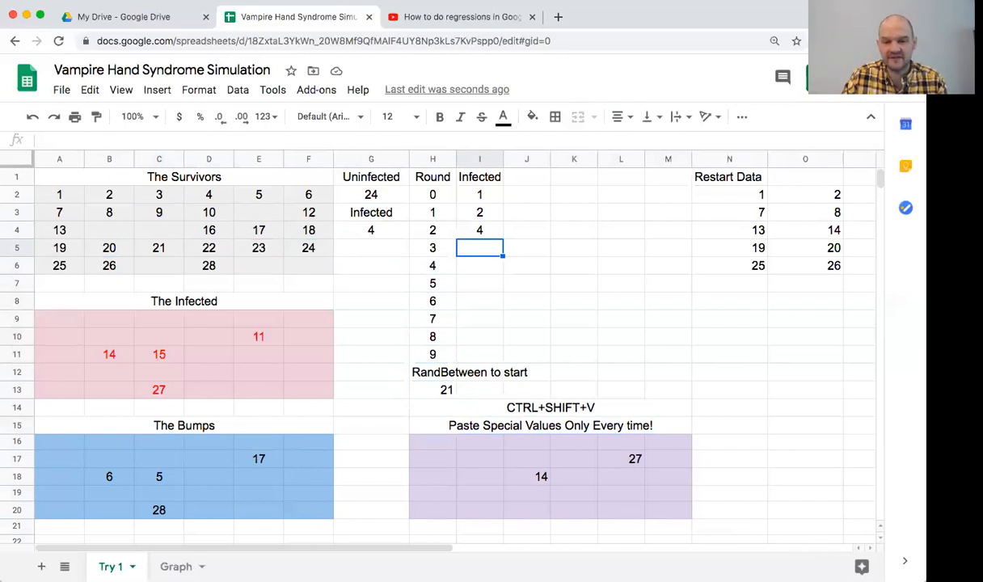
Step: Change the last digit of the upper limit in cell H13's randbetween formula to 7 to reroll the bumps
{"action": "key", "text": "Down"}
{"action": "key", "text": "Down"}
{"action": "key", "text": "Down"}
{"action": "key", "text": "Down"}
{"action": "key", "text": "Down"}
{"action": "key", "text": "Down"}
{"action": "key", "text": "Down"}
{"action": "key", "text": "Down"}
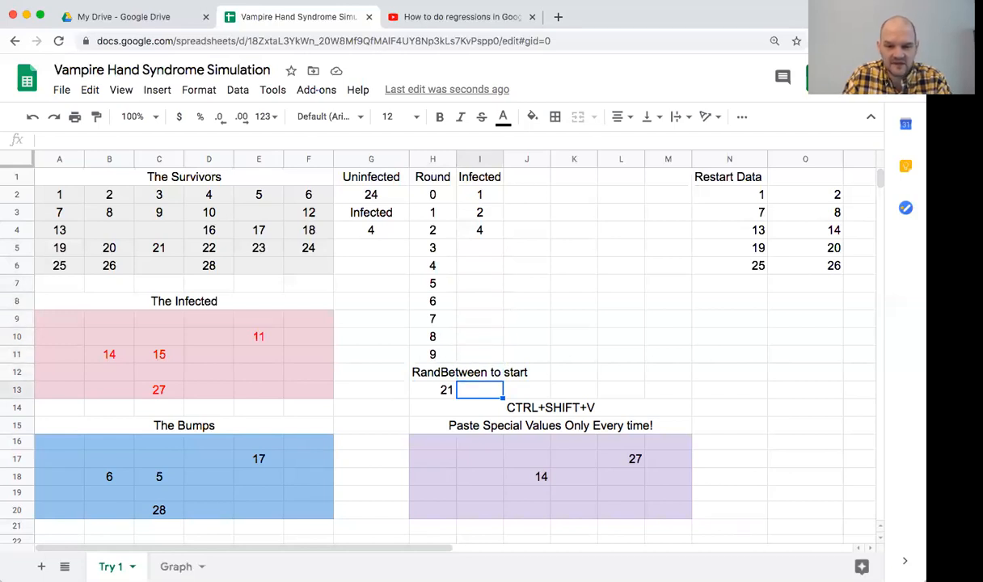
{"action": "key", "text": "Left"}
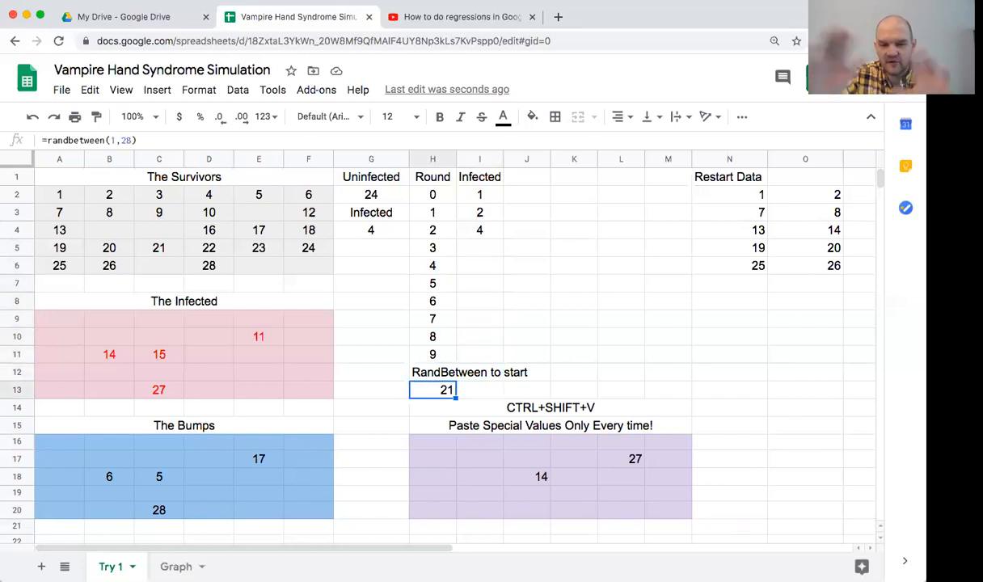
{"action": "key", "text": "Return"}
{"action": "key", "text": "BackSpace"}
{"action": "type", "text": "7"}
{"action": "key", "text": "Return"}
Step: Copy the rerolled The Bumps grid, cells A16 to F20
{"action": "key", "text": "Down"}
{"action": "key", "text": "Down"}
{"action": "key", "text": "Left"}
{"action": "key", "text": "Left"}
{"action": "key", "text": "Left"}
{"action": "key", "text": "Left"}
{"action": "key", "text": "Left"}
{"action": "key", "text": "Left"}
{"action": "key", "text": "Left"}
{"action": "key", "text": "shift+Right"}
{"action": "key", "text": "shift+Right"}
{"action": "key", "text": "shift+Right"}
{"action": "key", "text": "shift+Right"}
{"action": "key", "text": "shift+Right"}
{"action": "key", "text": "shift+Down"}
{"action": "key", "text": "shift+Down"}
{"action": "key", "text": "shift+Down"}
{"action": "key", "text": "shift+Down"}
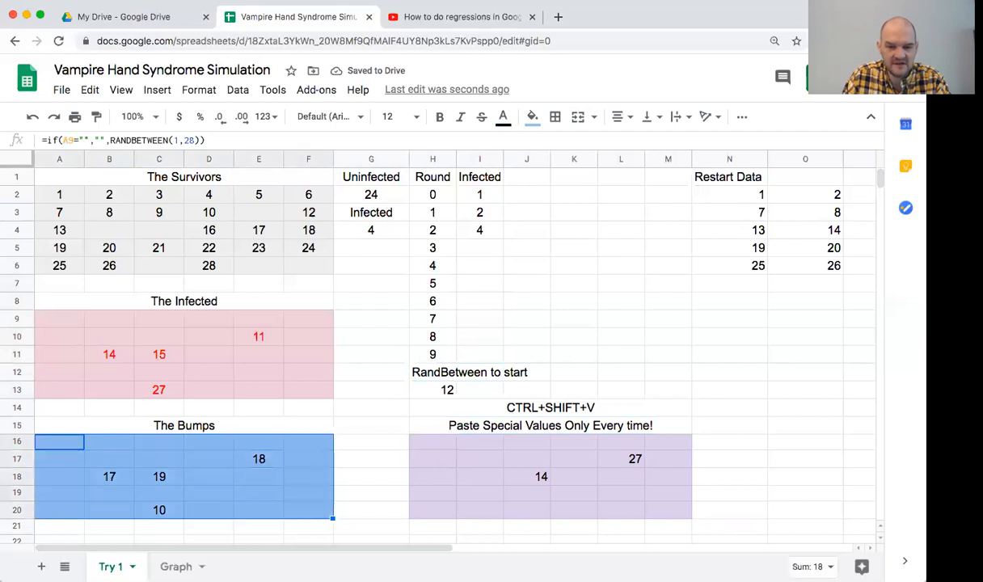
{"action": "key", "text": "ctrl+c"}
Step: Paste the rerolled bumps as values only over the purple grid from cell H16
{"action": "key", "text": "Tab"}
{"action": "key", "text": "Tab"}
{"action": "key", "text": "Tab"}
{"action": "key", "text": "Tab"}
{"action": "key", "text": "Tab"}
{"action": "key", "text": "Tab"}
{"action": "key", "text": "Tab"}
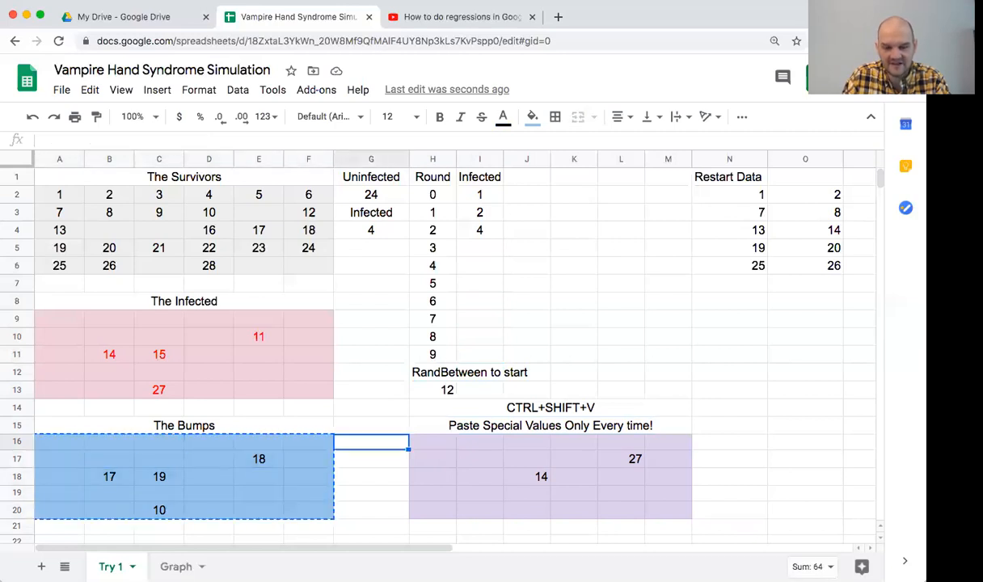
{"action": "key", "text": "ctrl+shift+v"}
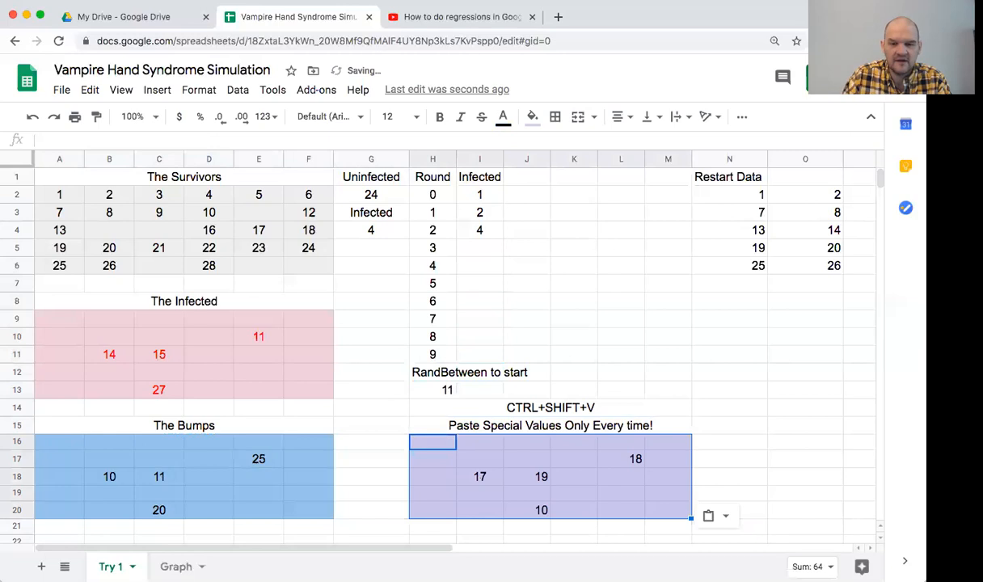
Step: Clear survivors 17 and 18 from cells E4 and F4 of The Survivors grid
{"action": "key", "text": "Left"}
{"action": "key", "text": "Left"}
{"action": "key", "text": "Up"}
{"action": "key", "text": "Up"}
{"action": "key", "text": "Up"}
{"action": "key", "text": "Up"}
{"action": "key", "text": "Up"}
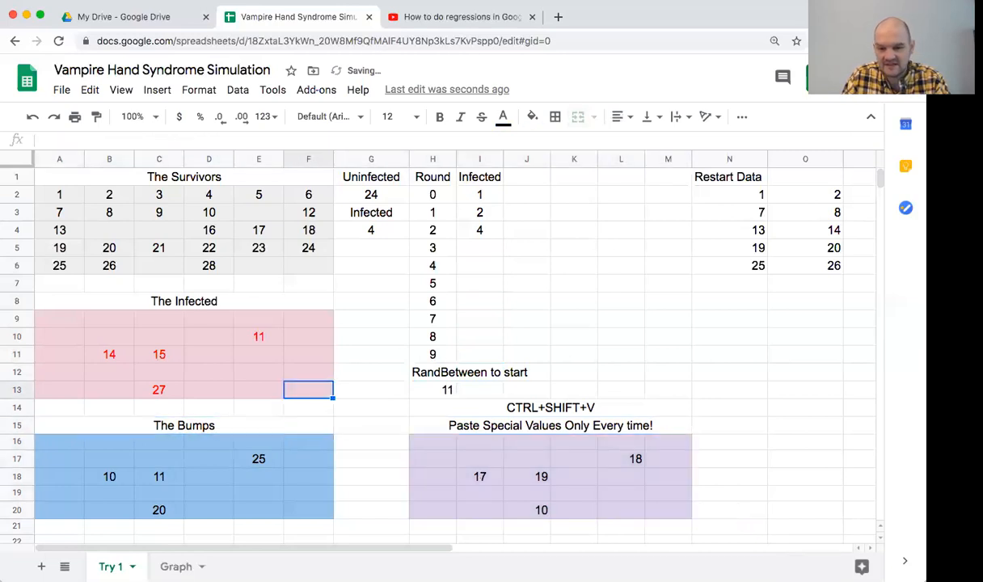
{"action": "key", "text": "Up"}
{"action": "key", "text": "Up"}
{"action": "key", "text": "Up"}
{"action": "key", "text": "Up"}
{"action": "key", "text": "Up"}
{"action": "key", "text": "Up"}
{"action": "key", "text": "Up"}
{"action": "key", "text": "Left"}
{"action": "key", "text": "Left"}
{"action": "key", "text": "Left"}
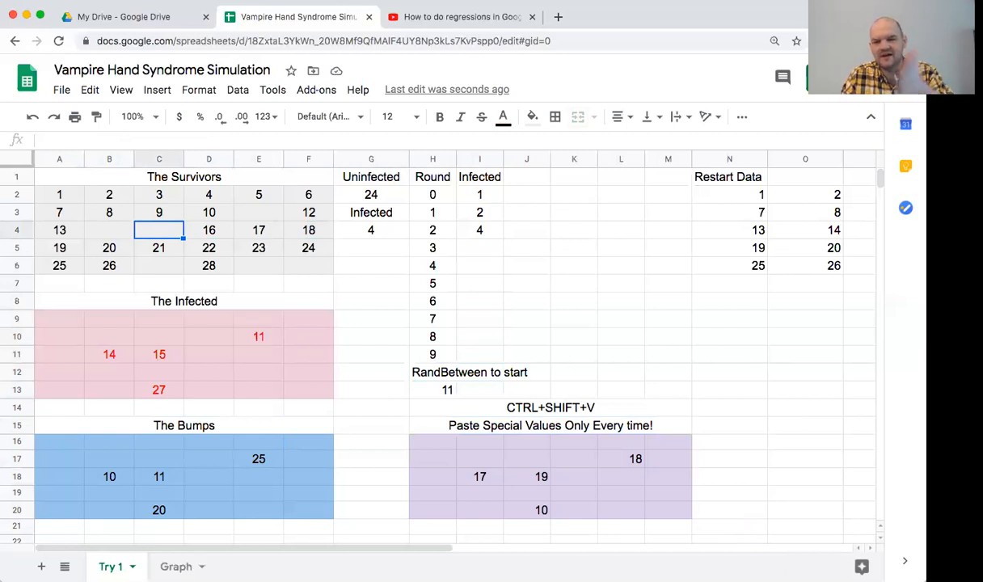
{"action": "key", "text": "Down"}
{"action": "key", "text": "Right"}
{"action": "key", "text": "Up"}
{"action": "key", "text": "Right"}
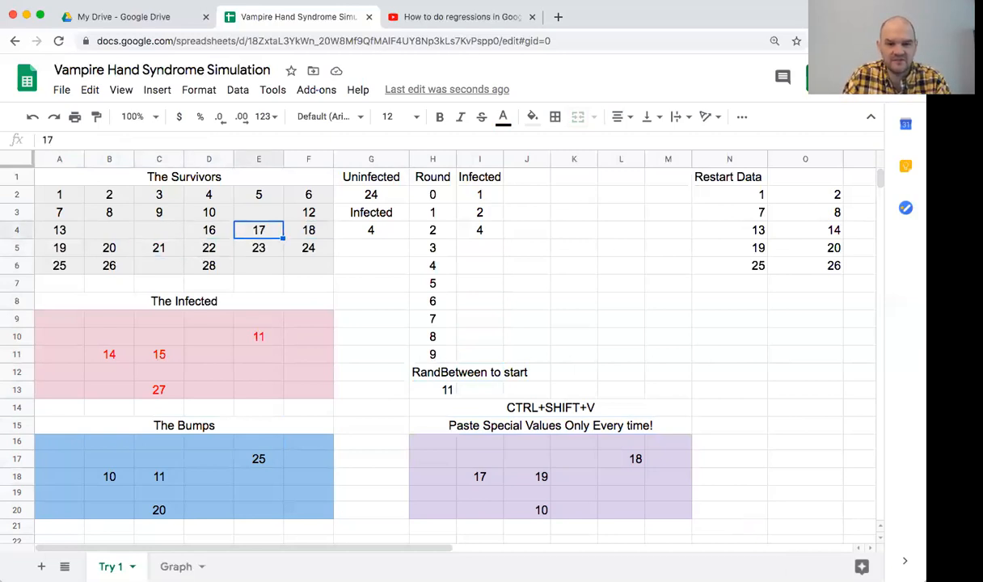
{"action": "key", "text": "Delete"}
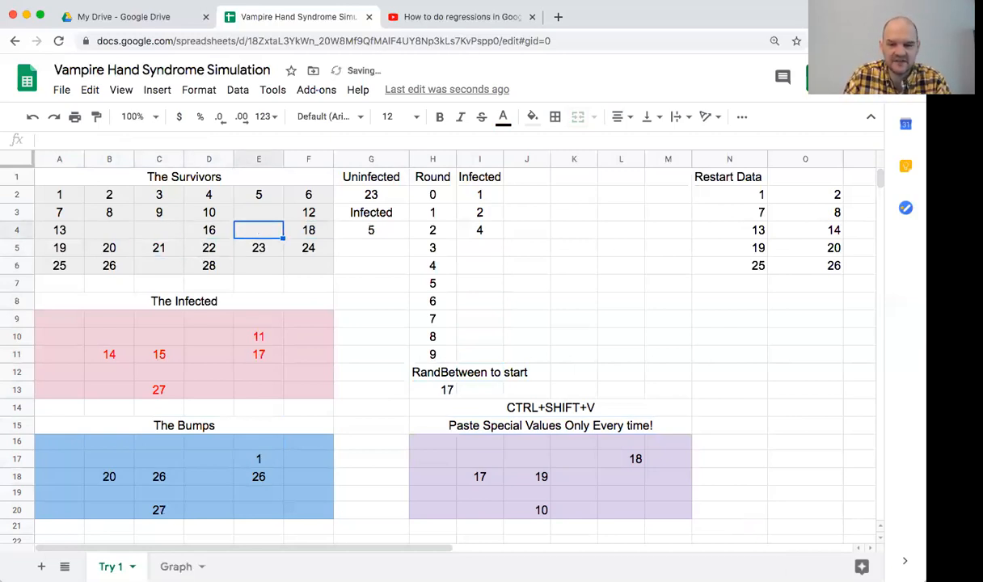
{"action": "key", "text": "Right"}
{"action": "key", "text": "Delete"}
Step: Clear survivor 19 from cell A5 of The Survivors grid
{"action": "key", "text": "Down"}
{"action": "key", "text": "Left"}
{"action": "key", "text": "Left"}
{"action": "key", "text": "Left"}
{"action": "key", "text": "Left"}
{"action": "key", "text": "Left"}
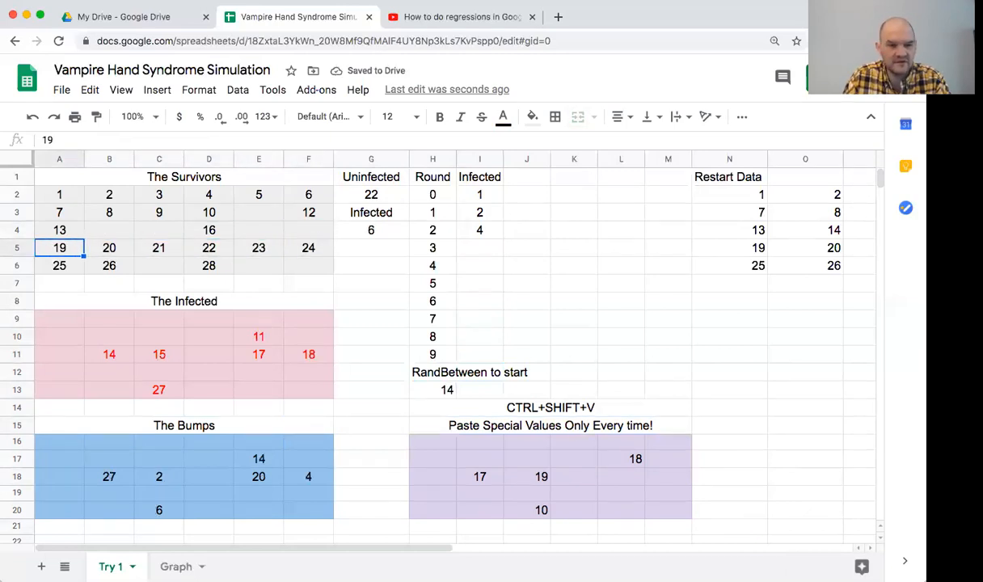
{"action": "key", "text": "Delete"}
Step: Clear survivor 10 from cell D3 of The Survivors grid
{"action": "key", "text": "Right"}
{"action": "key", "text": "Right"}
{"action": "key", "text": "Right"}
{"action": "key", "text": "Up"}
{"action": "key", "text": "Up"}
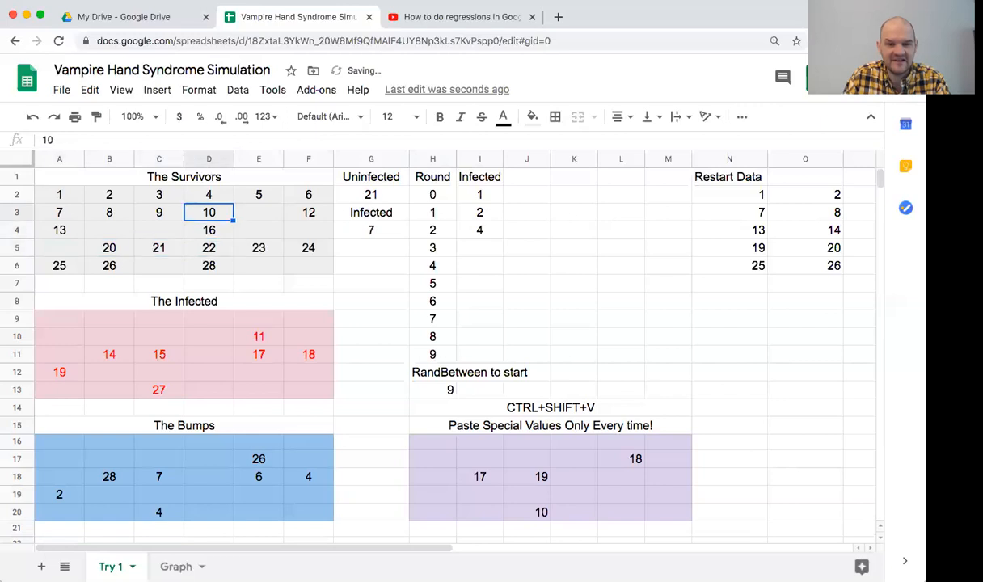
{"action": "key", "text": "Delete"}
Step: Record 8 as the infected count for round 3 in cell I5
{"action": "key", "text": "Down"}
{"action": "key", "text": "Down"}
{"action": "key", "text": "Right"}
{"action": "key", "text": "Right"}
{"action": "key", "text": "Right"}
{"action": "key", "text": "Right"}
{"action": "key", "text": "Right"}
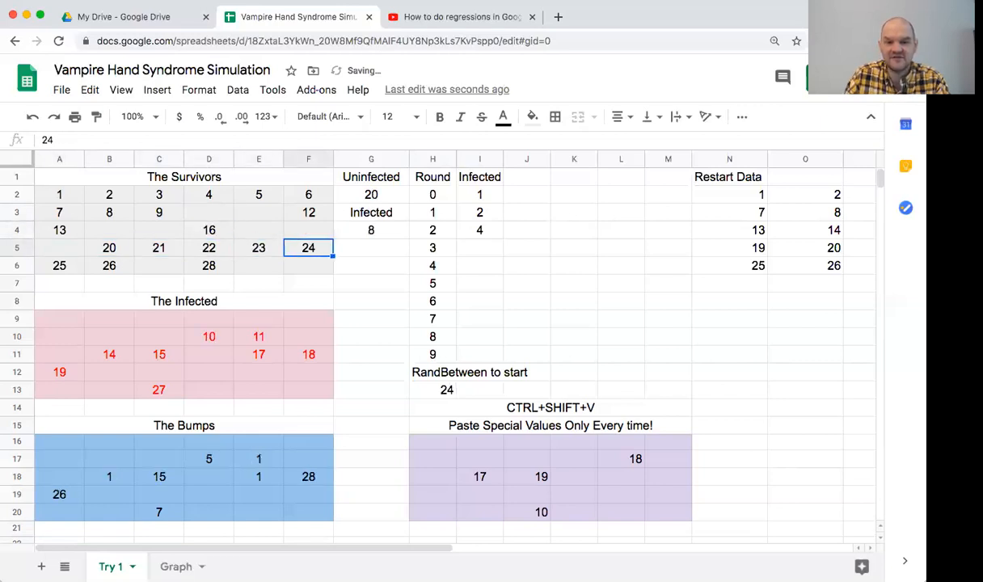
{"action": "type", "text": "8"}
{"action": "key", "text": "Return"}
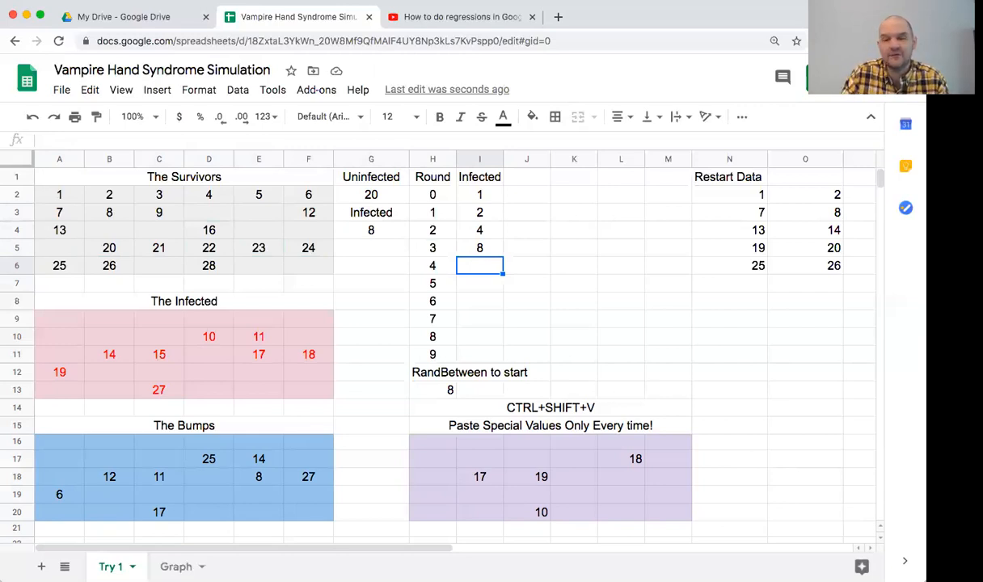
Step: Set the upper limit in cell H13's randbetween formula to 26 to reroll the bumps
{"action": "key", "text": "Down"}
{"action": "key", "text": "Down"}
{"action": "key", "text": "Down"}
{"action": "key", "text": "Down"}
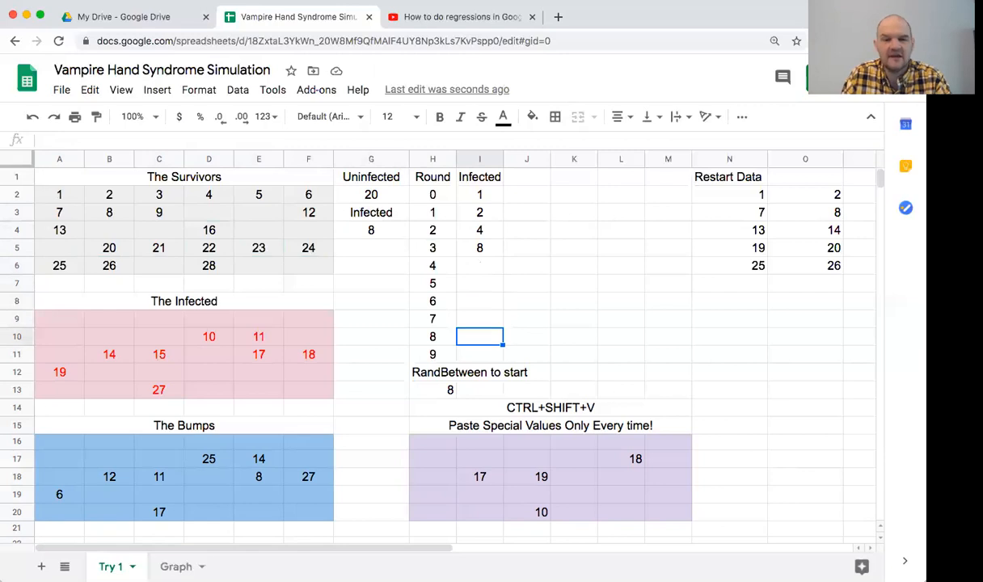
{"action": "key", "text": "Left"}
{"action": "key", "text": "Left"}
{"action": "key", "text": "Left"}
{"action": "key", "text": "Down"}
{"action": "key", "text": "Down"}
{"action": "key", "text": "Down"}
{"action": "key", "text": "Right"}
{"action": "key", "text": "Right"}
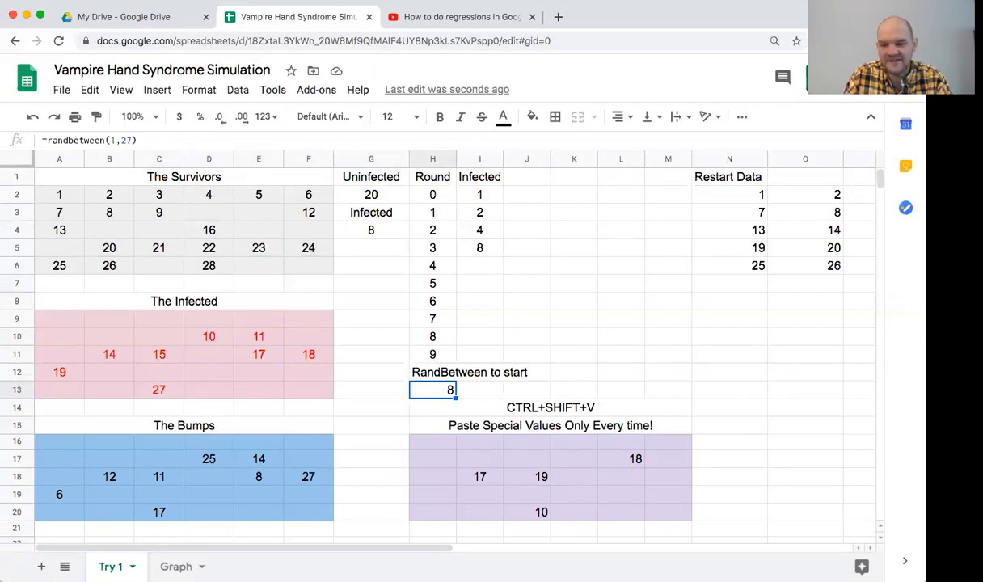
{"action": "key", "text": "Return"}
{"action": "key", "text": "Left"}
{"action": "key", "text": "BackSpace"}
{"action": "type", "text": "6"}
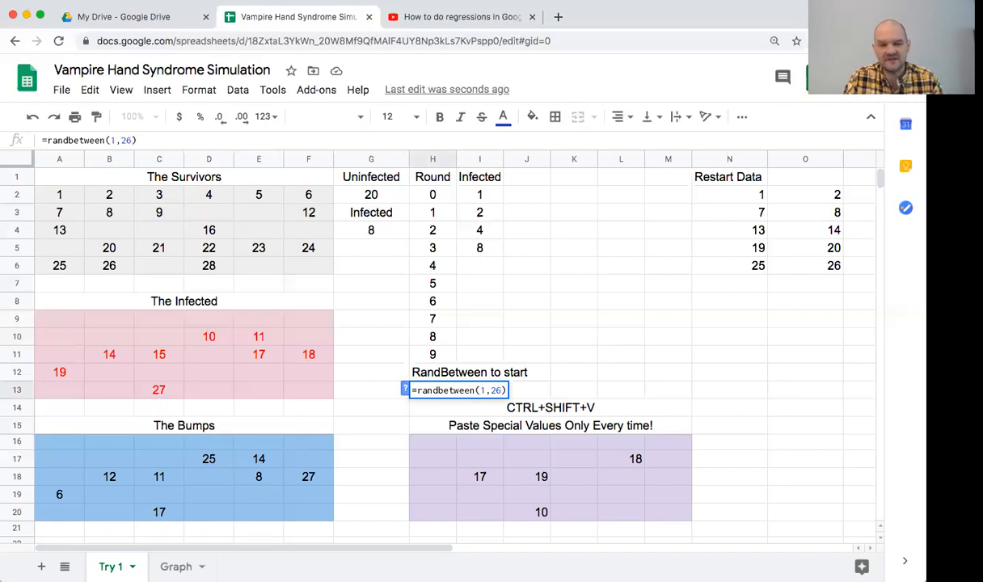
{"action": "key", "text": "Return"}
Step: Copy the rerolled The Bumps grid, cells A16 to F20
{"action": "key", "text": "Left"}
{"action": "key", "text": "Left"}
{"action": "key", "text": "Left"}
{"action": "key", "text": "Down"}
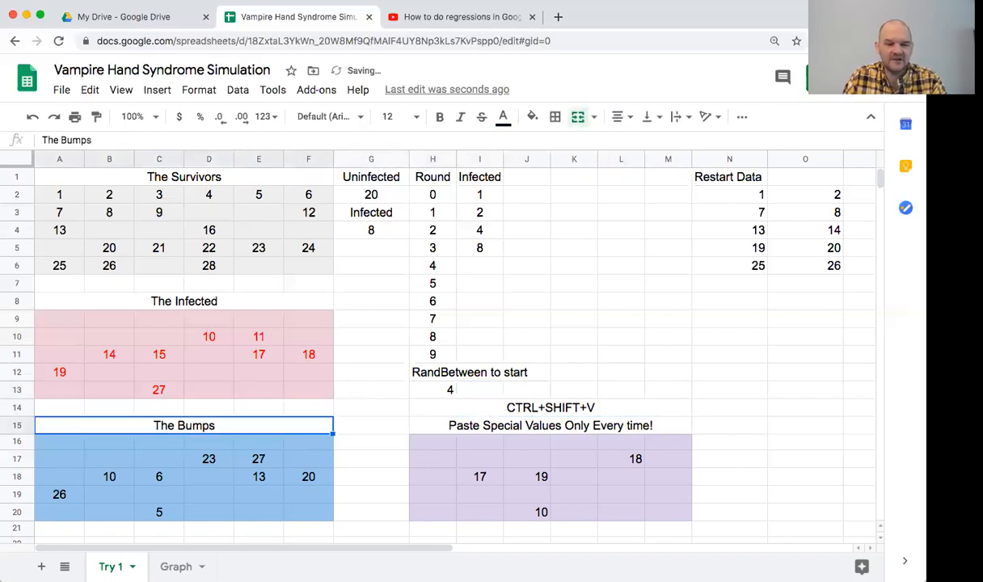
{"action": "key", "text": "Down"}
{"action": "key", "text": "Left"}
{"action": "key", "text": "Left"}
{"action": "key", "text": "Left"}
{"action": "key", "text": "Left"}
{"action": "key", "text": "shift+Right"}
{"action": "key", "text": "shift+Right"}
{"action": "key", "text": "shift+Right"}
{"action": "key", "text": "shift+Right"}
{"action": "key", "text": "shift+Right"}
{"action": "key", "text": "shift+Down"}
{"action": "key", "text": "shift+Down"}
{"action": "key", "text": "shift+Down"}
{"action": "key", "text": "shift+Down"}
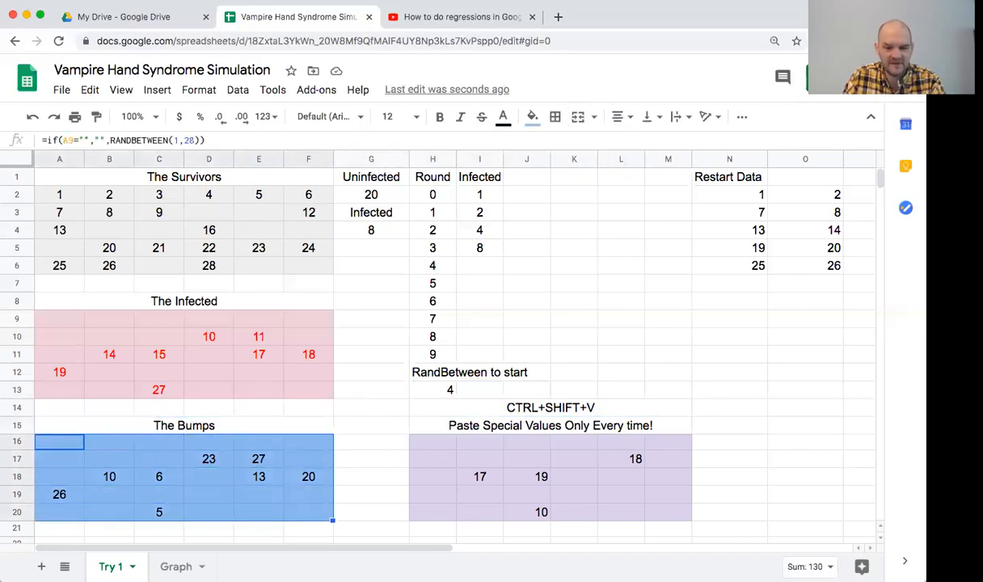
{"action": "key", "text": "ctrl+c"}
Step: Paste the copied bumps as values only over the purple grid from cell H16
{"action": "key", "text": "Right"}
{"action": "key", "text": "Right"}
{"action": "key", "text": "Right"}
{"action": "key", "text": "Right"}
{"action": "key", "text": "Right"}
{"action": "key", "text": "Right"}
{"action": "key", "text": "Right"}
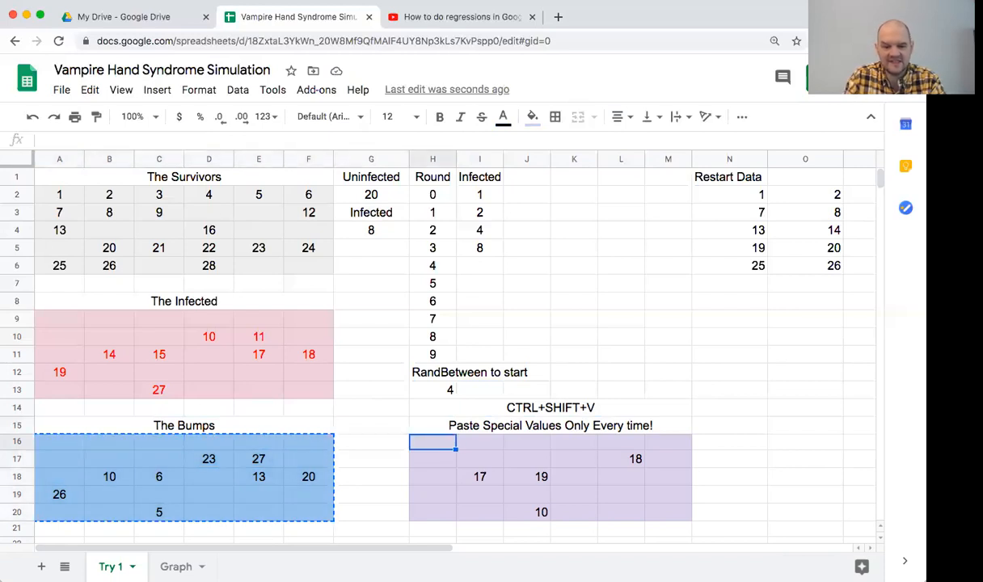
{"action": "key", "text": "ctrl+shift+v"}
Step: Clear survivor 26 from cell B6 of The Survivors grid
{"action": "key", "text": "Left"}
{"action": "key", "text": "Left"}
{"action": "key", "text": "Left"}
{"action": "key", "text": "Left"}
{"action": "key", "text": "Left"}
{"action": "key", "text": "Left"}
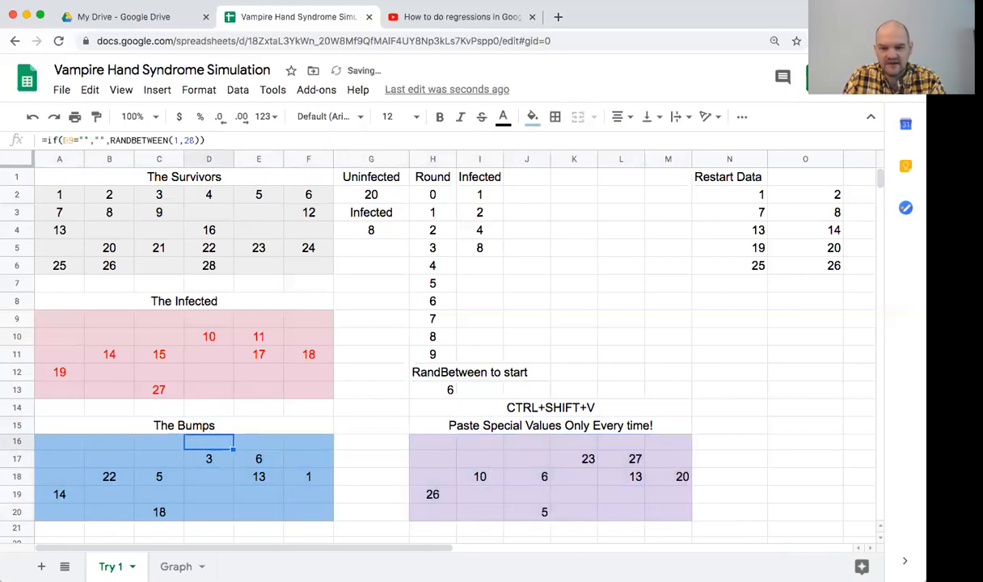
{"action": "key", "text": "Up"}
{"action": "key", "text": "Up"}
{"action": "key", "text": "Up"}
{"action": "key", "text": "Up"}
{"action": "key", "text": "Up"}
{"action": "key", "text": "Up"}
{"action": "key", "text": "Up"}
{"action": "key", "text": "Up"}
{"action": "key", "text": "Up"}
{"action": "key", "text": "Up"}
{"action": "key", "text": "Up"}
{"action": "key", "text": "Up"}
{"action": "key", "text": "Down"}
{"action": "key", "text": "Down"}
{"action": "key", "text": "Right"}
{"action": "key", "text": "Delete"}
Step: Clear survivors 5 and 6 from cells E2 and F2 of The Survivors grid
{"action": "key", "text": "Up"}
{"action": "key", "text": "Up"}
{"action": "key", "text": "Up"}
{"action": "key", "text": "Right"}
{"action": "key", "text": "Right"}
{"action": "key", "text": "Right"}
{"action": "key", "text": "Left"}
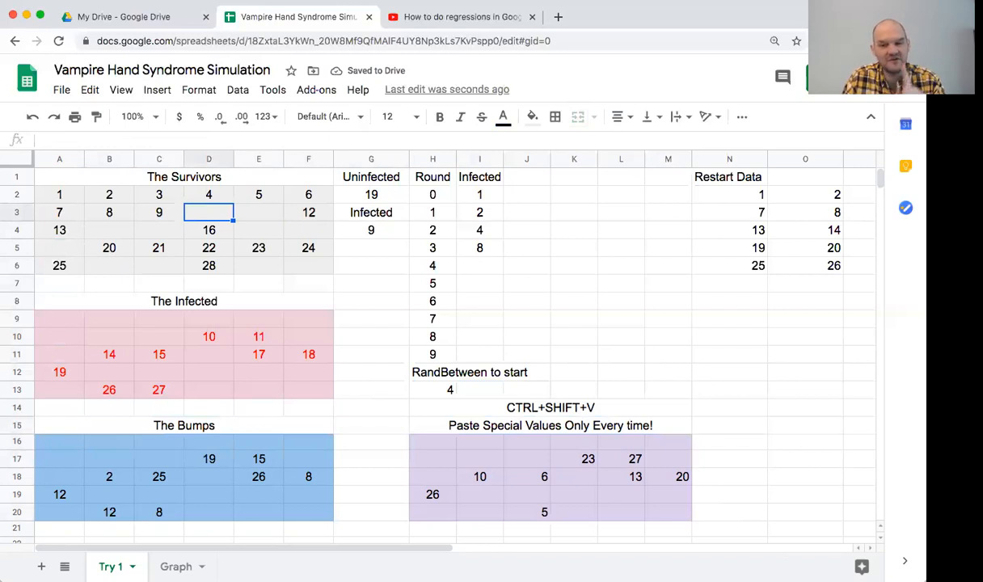
{"action": "key", "text": "Up"}
{"action": "key", "text": "Right"}
{"action": "key", "text": "Right"}
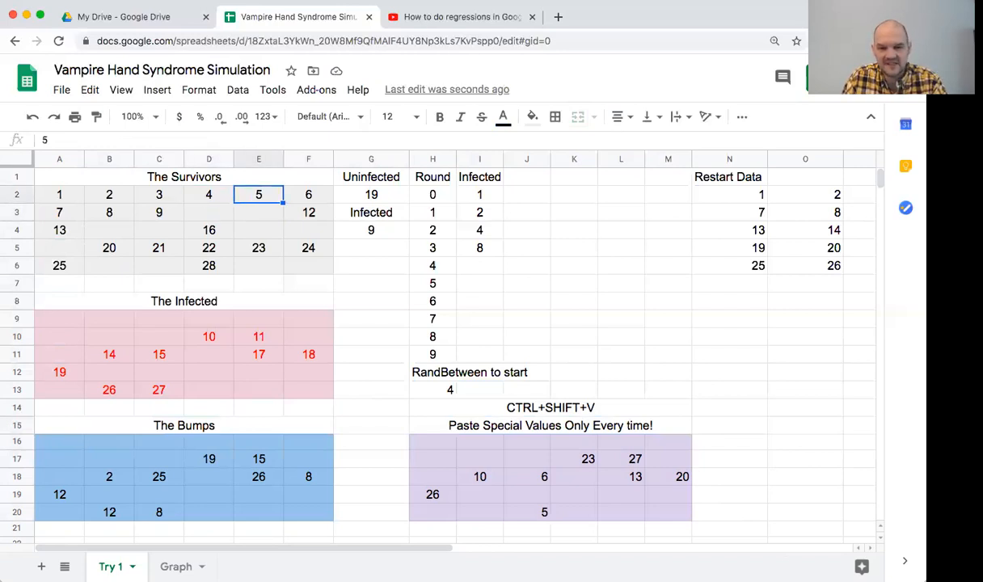
{"action": "key", "text": "Delete"}
{"action": "key", "text": "Left"}
{"action": "key", "text": "Delete"}
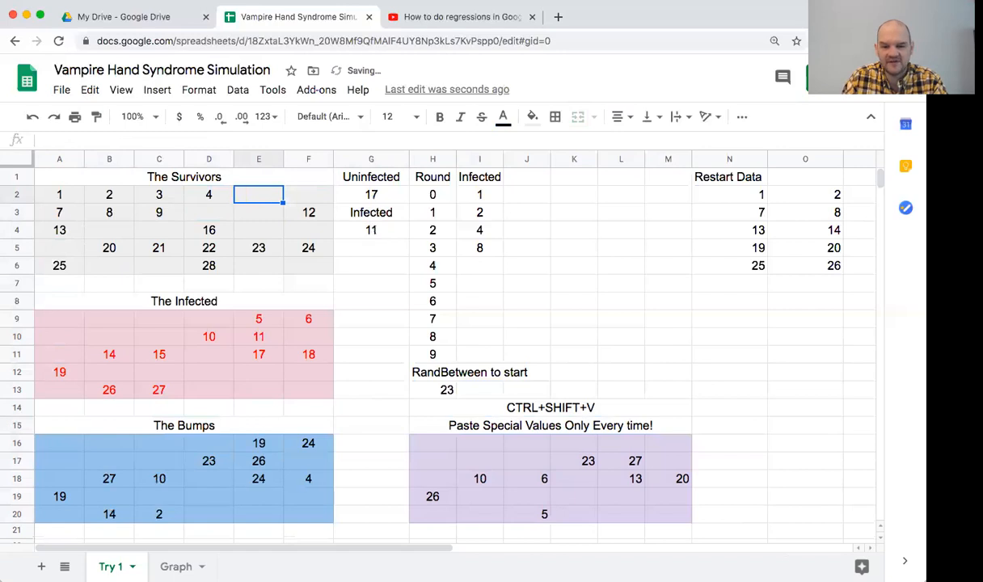
Step: Clear survivor 23 from cell E5 of The Survivors grid
{"action": "key", "text": "Left"}
{"action": "key", "text": "Down"}
{"action": "key", "text": "Down"}
{"action": "key", "text": "Down"}
{"action": "key", "text": "Right"}
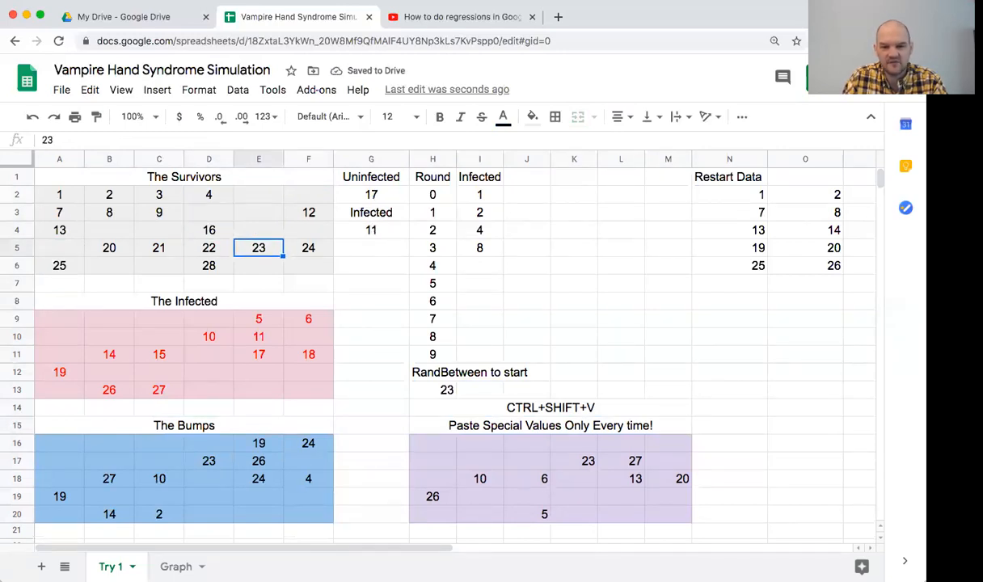
{"action": "key", "text": "Delete"}
Step: Clear survivor 13 from cell A4 of The Survivors grid
{"action": "key", "text": "Left"}
{"action": "key", "text": "Left"}
{"action": "key", "text": "Down"}
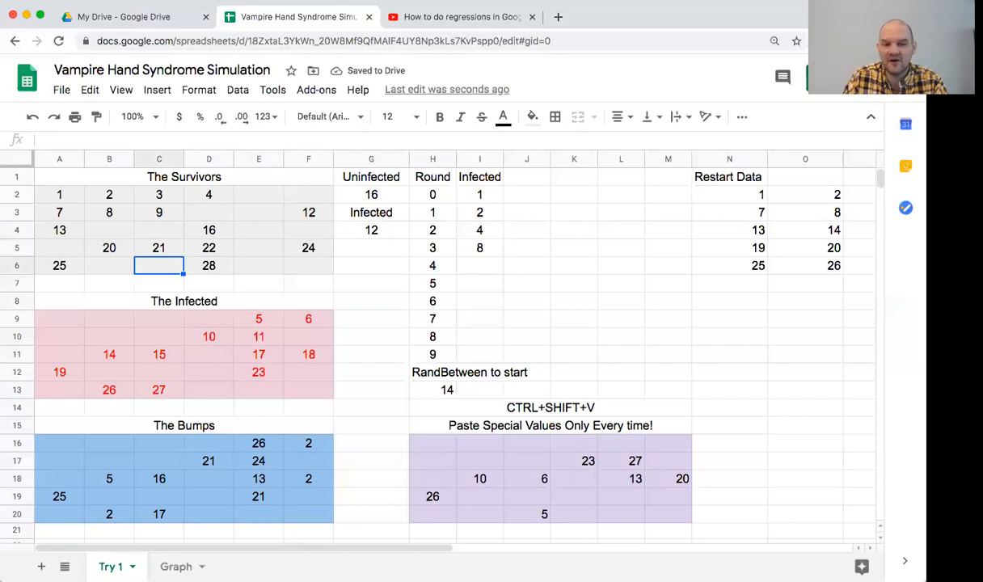
{"action": "key", "text": "Up"}
{"action": "key", "text": "Up"}
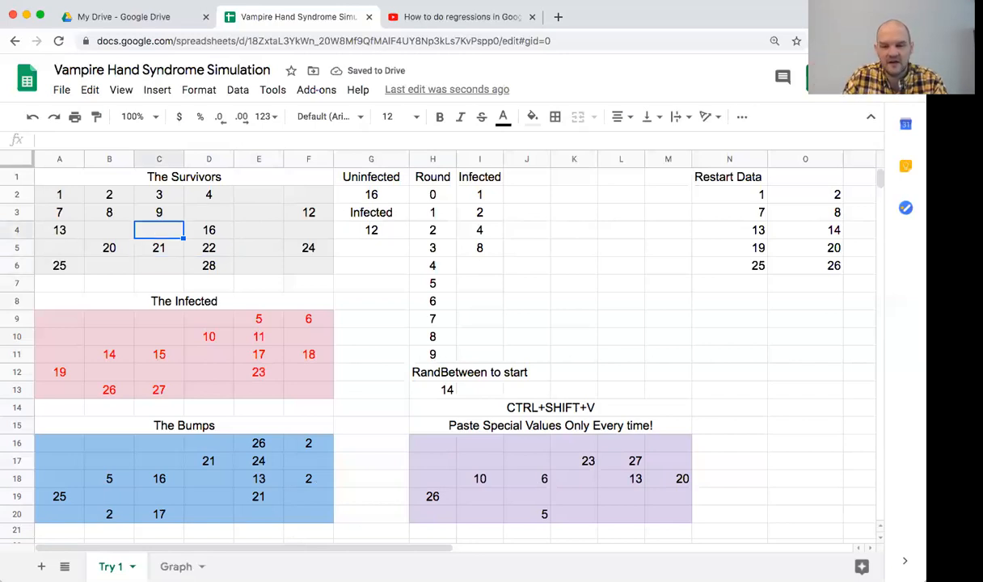
{"action": "key", "text": "Left"}
{"action": "key", "text": "Left"}
{"action": "key", "text": "Delete"}
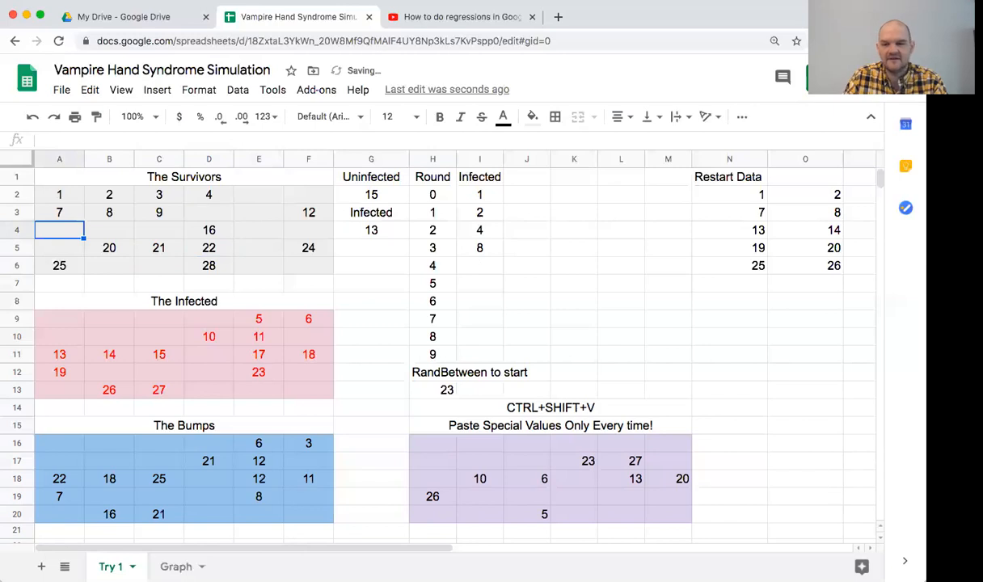
Step: Clear survivor 20 from cell B5 of The Survivors grid
{"action": "key", "text": "Right"}
{"action": "key", "text": "Right"}
{"action": "key", "text": "Down"}
{"action": "key", "text": "Left"}
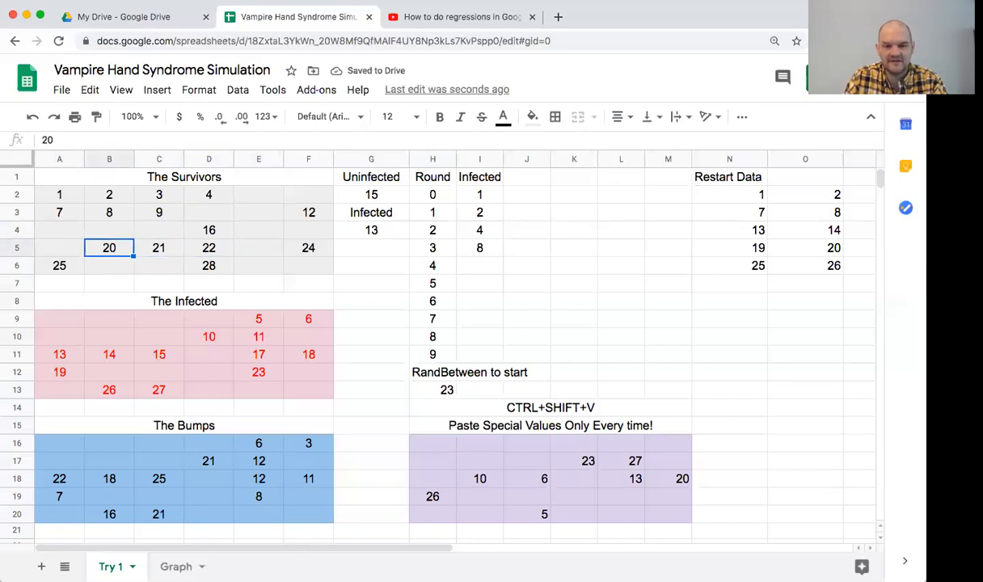
{"action": "key", "text": "Delete"}
Step: Record 14 as the infected count for round 4 in cell I6
{"action": "key", "text": "Right"}
{"action": "key", "text": "Right"}
{"action": "key", "text": "Right"}
{"action": "key", "text": "Right"}
{"action": "key", "text": "Right"}
{"action": "key", "text": "Right"}
{"action": "key", "text": "Right"}
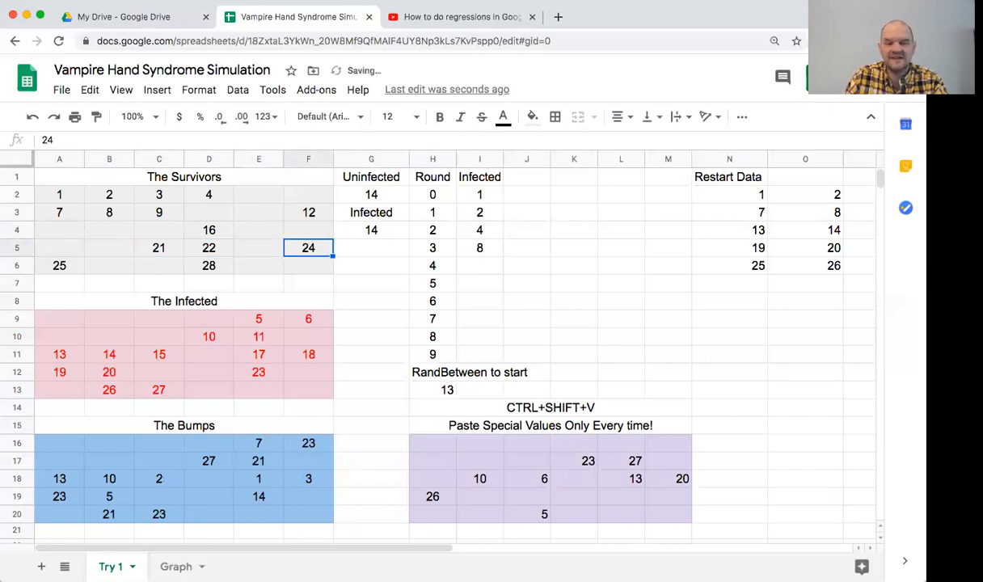
{"action": "key", "text": "Down"}
{"action": "type", "text": "14"}
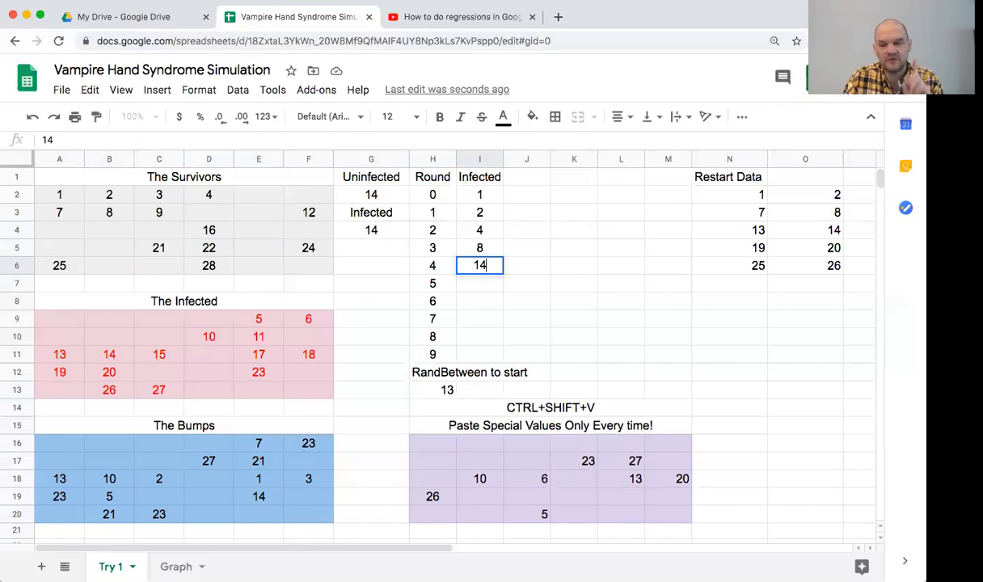
{"action": "key", "text": "Return"}
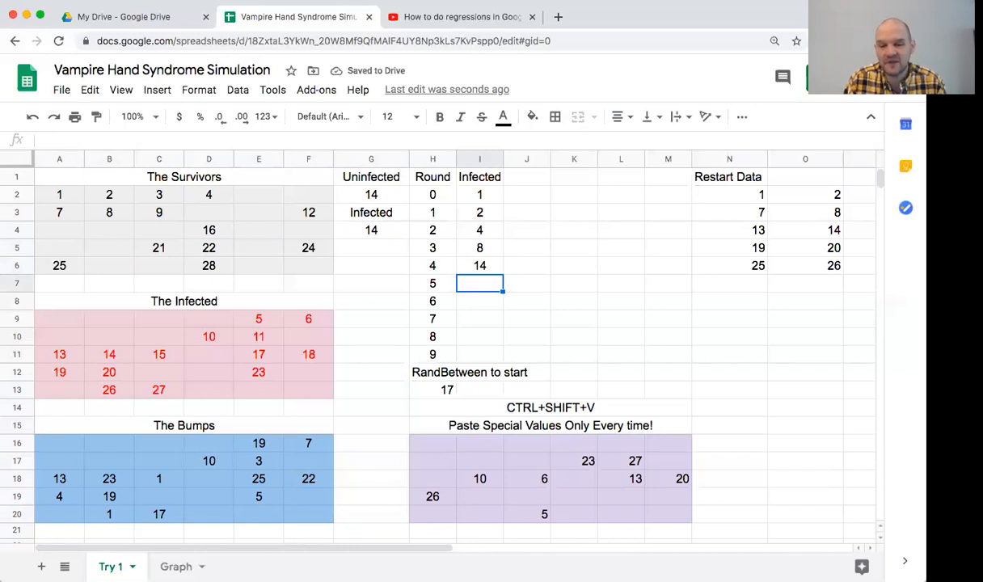
Step: Set the upper limit in cell H13's randbetween formula to 27 to reroll the bumps
{"action": "key", "text": "Down"}
{"action": "key", "text": "Down"}
{"action": "key", "text": "Down"}
{"action": "key", "text": "Down"}
{"action": "key", "text": "Down"}
{"action": "key", "text": "Down"}
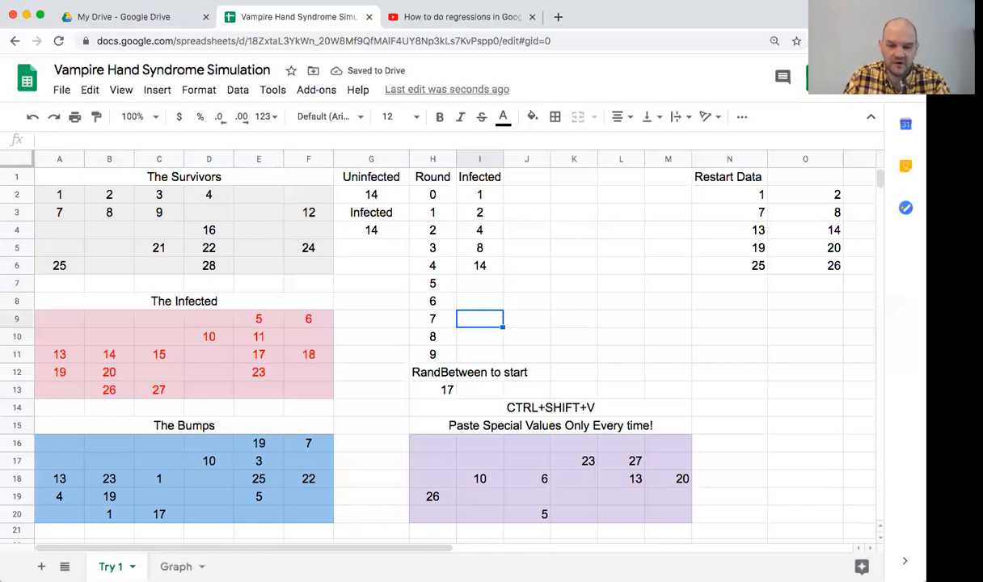
{"action": "key", "text": "Left"}
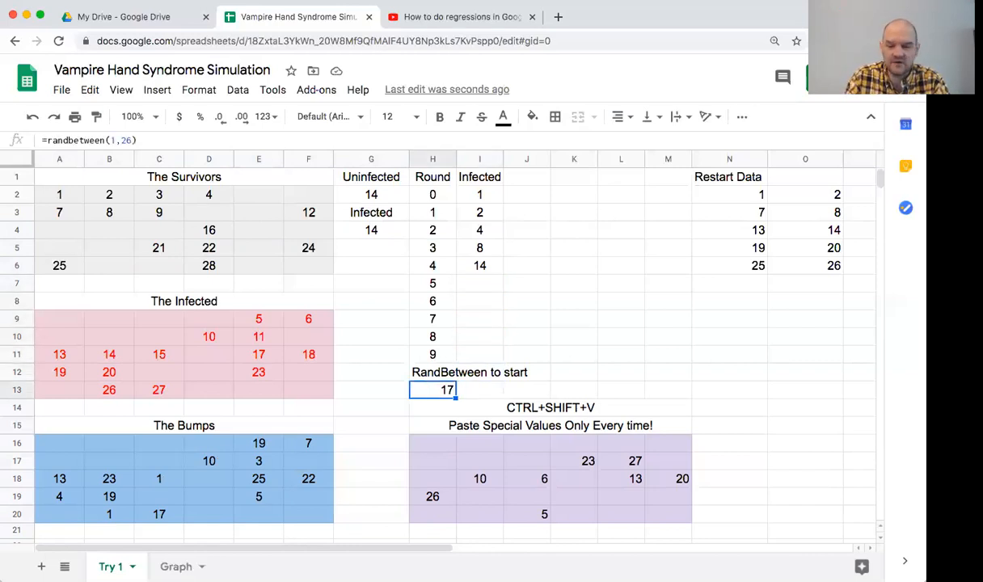
{"action": "key", "text": "Return"}
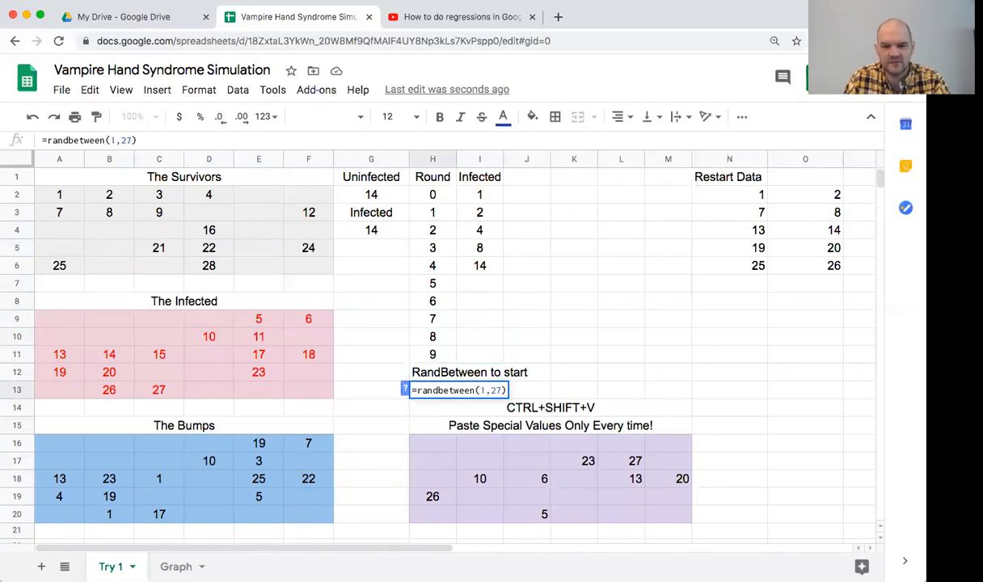
{"action": "key", "text": "Return"}
Step: Examine the cells of The Infected grid, including cells A13 and E10
{"action": "key", "text": "Left"}
{"action": "key", "text": "Left"}
{"action": "key", "text": "Left"}
{"action": "key", "text": "Left"}
{"action": "key", "text": "Left"}
{"action": "key", "text": "Left"}
{"action": "key", "text": "Left"}
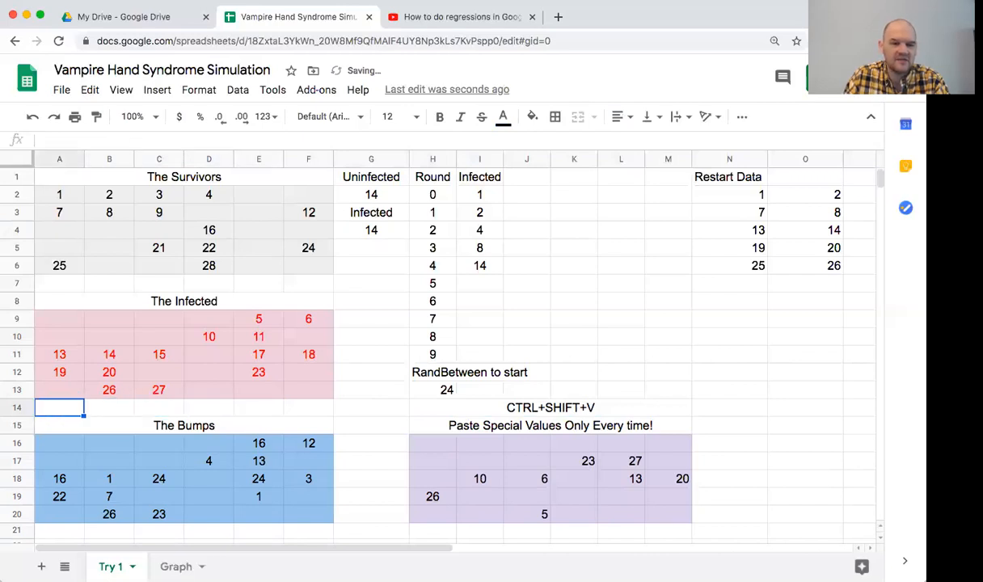
{"action": "key", "text": "Up"}
{"action": "key", "text": "Up"}
{"action": "key", "text": "Up"}
{"action": "key", "text": "Up"}
{"action": "key", "text": "Up"}
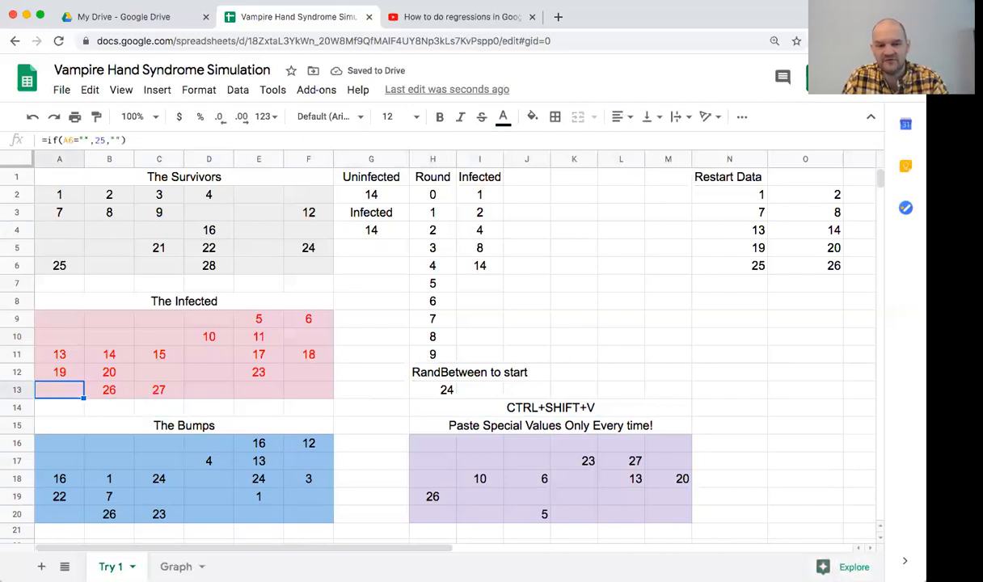
{"action": "key", "text": "Right"}
{"action": "key", "text": "Right"}
{"action": "key", "text": "Right"}
{"action": "key", "text": "Right"}
{"action": "key", "text": "Down"}
{"action": "key", "text": "Down"}
{"action": "key", "text": "Down"}
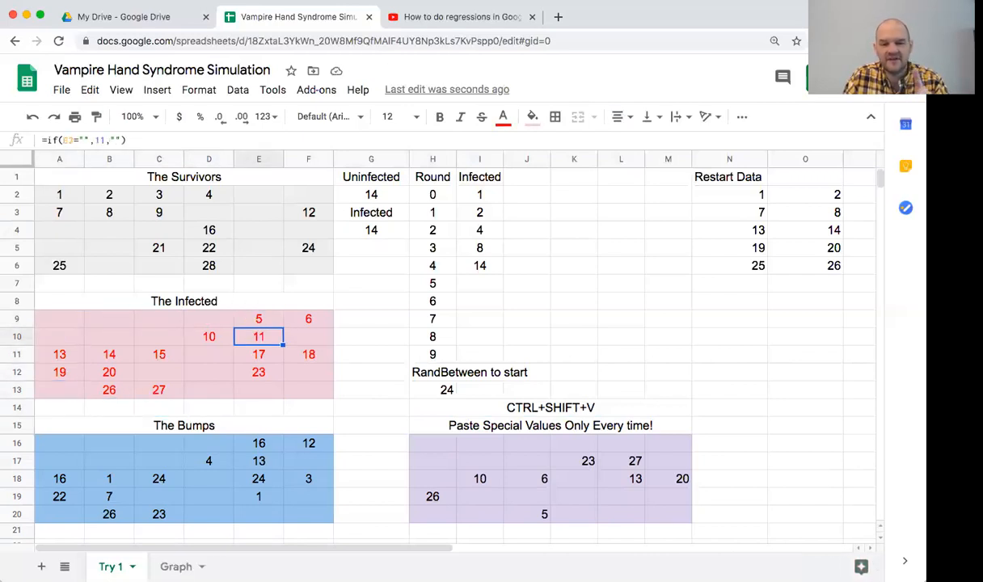
Step: Copy The Bumps grid, cells A16:F20, for round 5
{"action": "key", "text": "Down"}
{"action": "key", "text": "Down"}
{"action": "key", "text": "Down"}
{"action": "key", "text": "Down"}
{"action": "key", "text": "Left"}
{"action": "key", "text": "Left"}
{"action": "key", "text": "Left"}
{"action": "key", "text": "Left"}
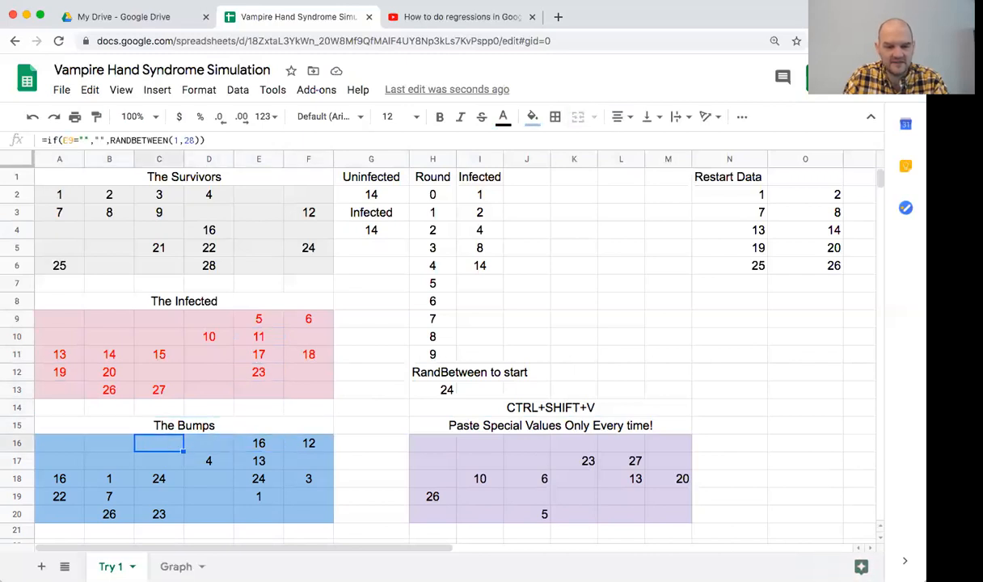
{"action": "key", "text": "shift+Right"}
{"action": "key", "text": "shift+Right"}
{"action": "key", "text": "shift+Right"}
{"action": "key", "text": "shift+Right"}
{"action": "key", "text": "shift+Right"}
{"action": "key", "text": "shift+Down"}
{"action": "key", "text": "shift+Down"}
{"action": "key", "text": "shift+Down"}
{"action": "key", "text": "shift+Down"}
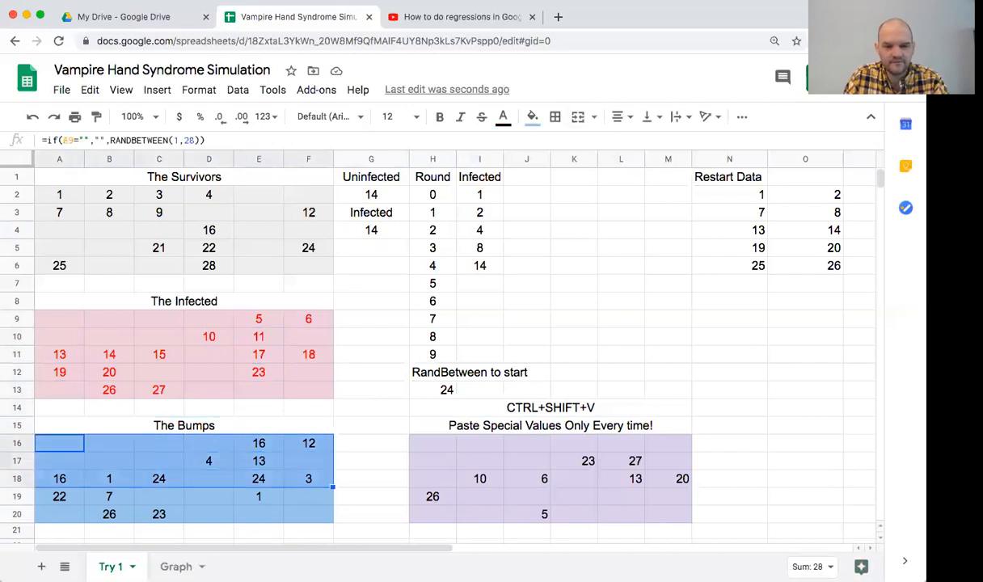
{"action": "key", "text": "ctrl+c"}
Step: Paste the copied bumps as values only into the purple grid starting at cell H16
{"action": "key", "text": "Right"}
{"action": "key", "text": "Right"}
{"action": "key", "text": "Right"}
{"action": "key", "text": "Right"}
{"action": "key", "text": "Right"}
{"action": "key", "text": "Right"}
{"action": "key", "text": "Right"}
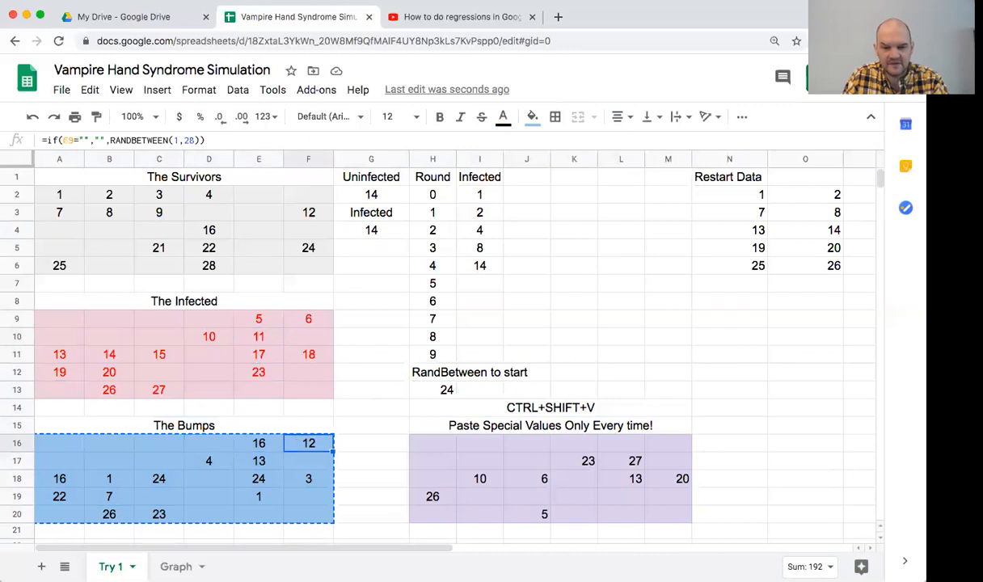
{"action": "key", "text": "ctrl+shift+v"}
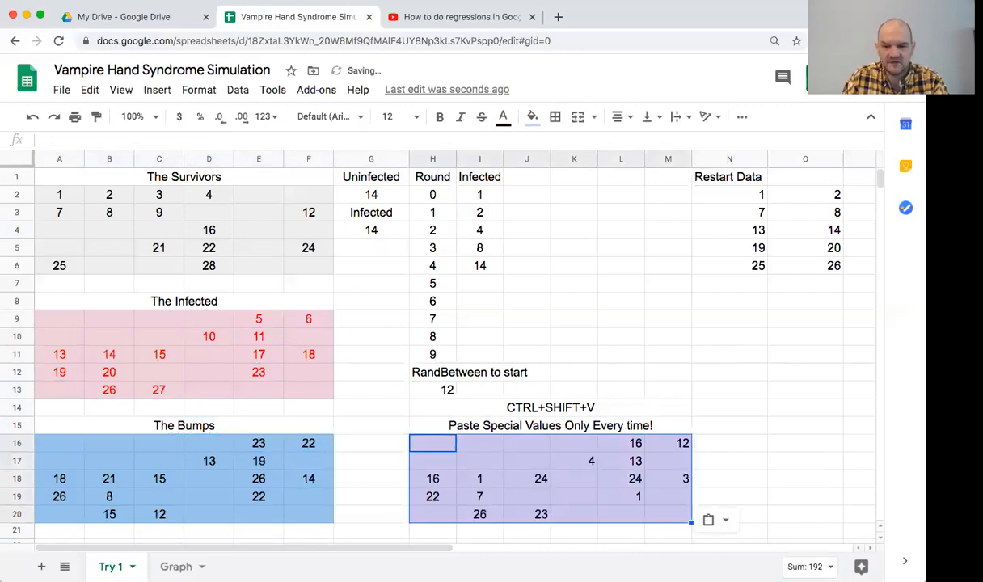
Step: Clear the bumped survivors 16 and 22 from cells D4 and D5 of The Survivors grid
{"action": "key", "text": "Left"}
{"action": "key", "text": "Left"}
{"action": "key", "text": "Up"}
{"action": "key", "text": "Up"}
{"action": "key", "text": "Up"}
{"action": "key", "text": "Up"}
{"action": "key", "text": "Up"}
{"action": "key", "text": "Up"}
{"action": "key", "text": "Up"}
{"action": "key", "text": "Up"}
{"action": "key", "text": "Up"}
{"action": "key", "text": "Up"}
{"action": "key", "text": "Up"}
{"action": "key", "text": "Up"}
{"action": "key", "text": "Up"}
{"action": "key", "text": "Up"}
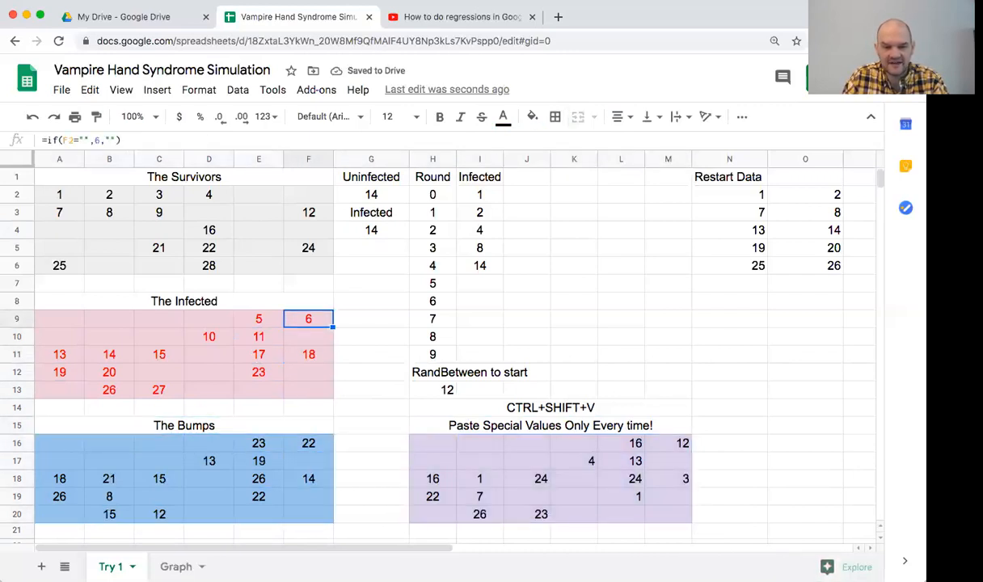
{"action": "key", "text": "Left"}
{"action": "key", "text": "Left"}
{"action": "key", "text": "Left"}
{"action": "key", "text": "Left"}
{"action": "key", "text": "Left"}
{"action": "key", "text": "Down"}
{"action": "key", "text": "Down"}
{"action": "key", "text": "Right"}
{"action": "key", "text": "Right"}
{"action": "key", "text": "Right"}
{"action": "key", "text": "Delete"}
{"action": "key", "text": "Down"}
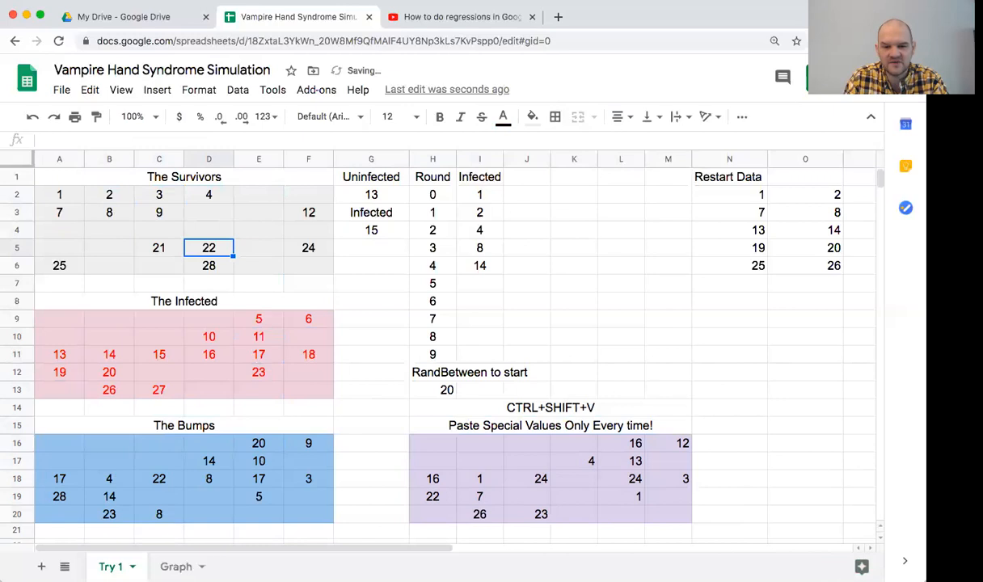
{"action": "key", "text": "Delete"}
Step: Clear the bumped survivors 1 and 7 from cells A2 and A3 of The Survivors grid
{"action": "key", "text": "Up"}
{"action": "key", "text": "Up"}
{"action": "key", "text": "Up"}
{"action": "key", "text": "Left"}
{"action": "key", "text": "Left"}
{"action": "key", "text": "Left"}
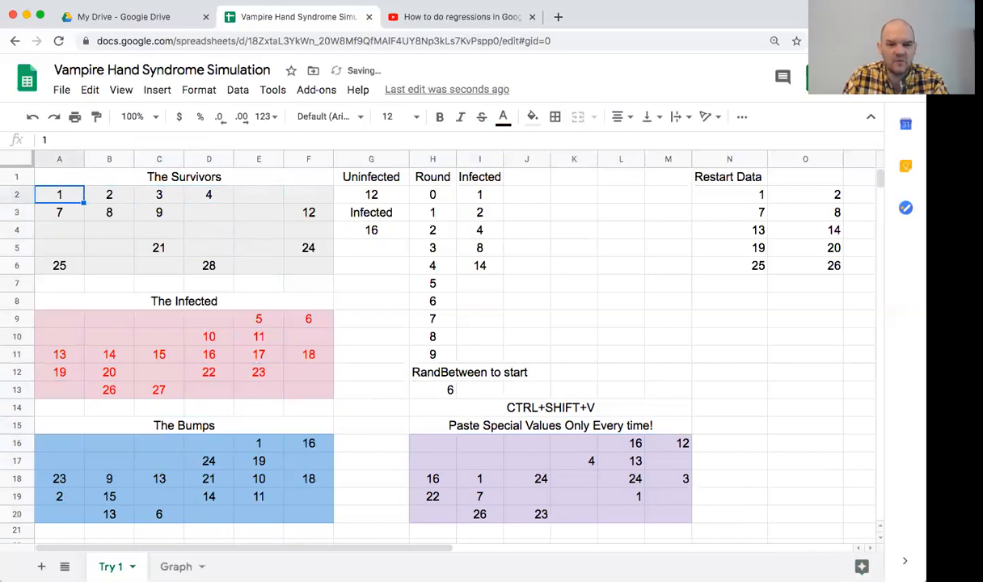
{"action": "key", "text": "Delete"}
{"action": "key", "text": "Down"}
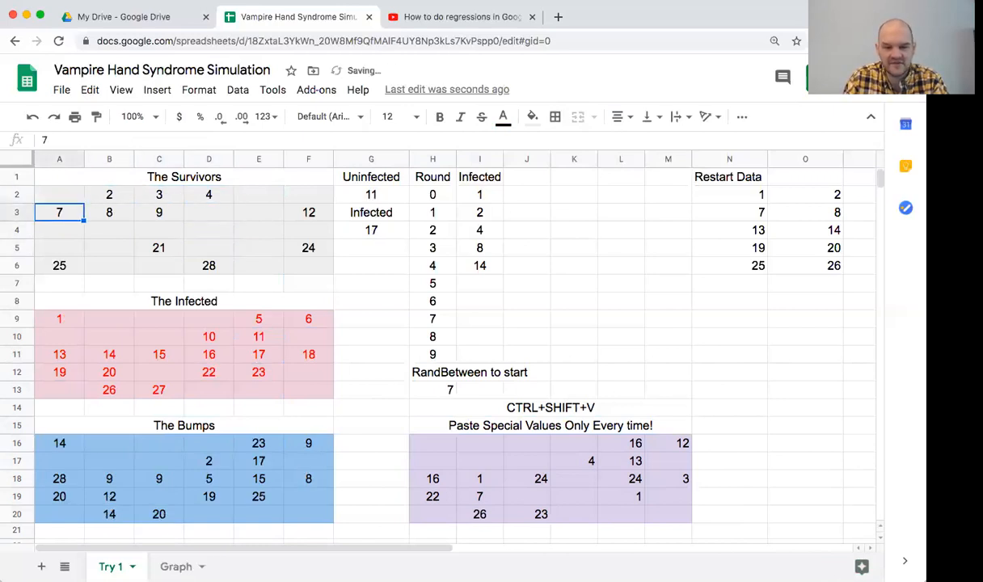
{"action": "key", "text": "Delete"}
Step: Clear survivor 24 from cell F5 of The Survivors grid
{"action": "key", "text": "Down"}
{"action": "key", "text": "Down"}
{"action": "key", "text": "Down"}
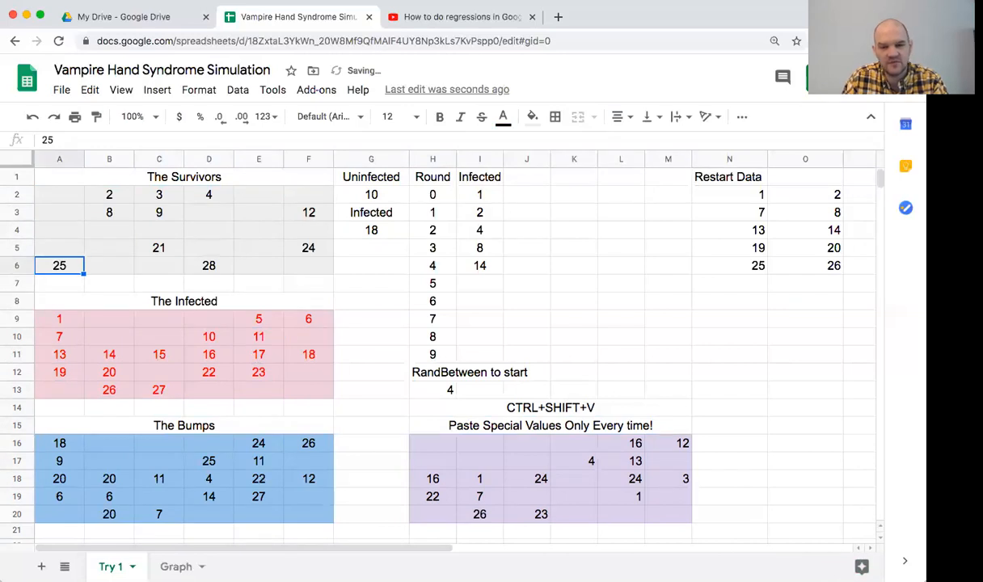
{"action": "key", "text": "Right"}
{"action": "key", "text": "Right"}
{"action": "key", "text": "Right"}
{"action": "key", "text": "Right"}
{"action": "key", "text": "Right"}
{"action": "key", "text": "Up"}
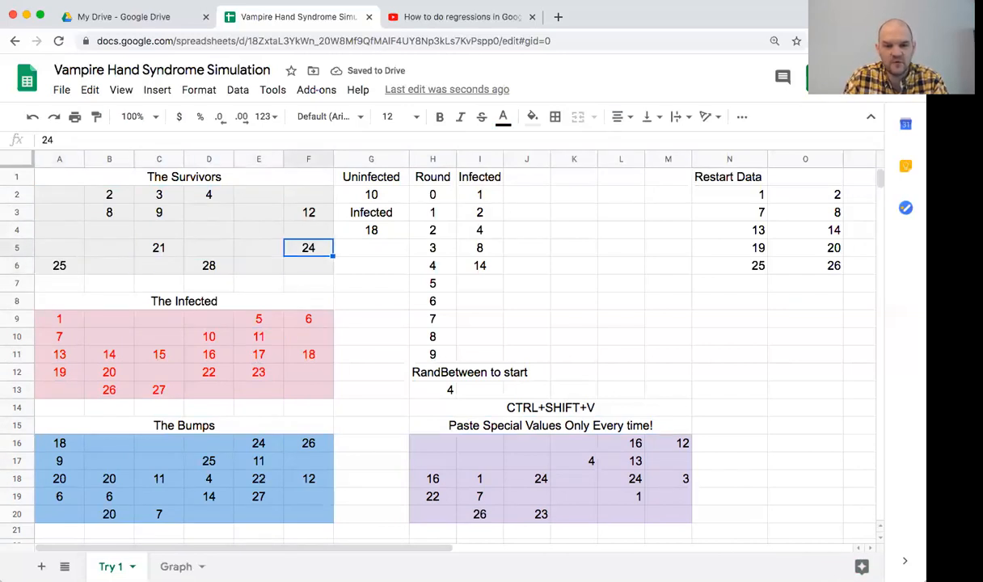
{"action": "key", "text": "Delete"}
Step: Clear survivor 4 from cell D2 of The Survivors grid
{"action": "key", "text": "Left"}
{"action": "key", "text": "Left"}
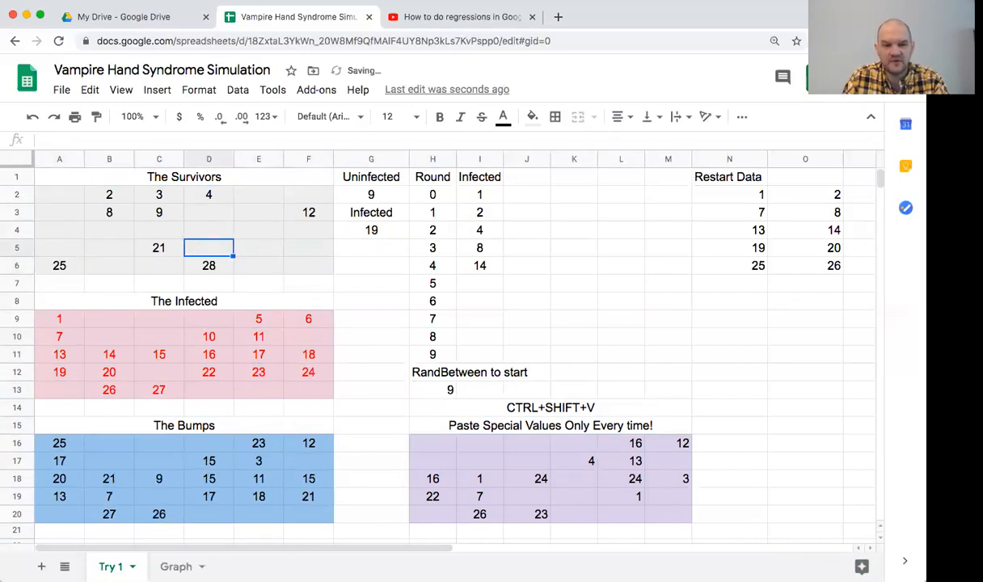
{"action": "key", "text": "Up"}
{"action": "key", "text": "Up"}
{"action": "key", "text": "Up"}
{"action": "key", "text": "Delete"}
Step: Clear survivor 12 from cell F3 of The Survivors grid
{"action": "key", "text": "Down"}
{"action": "key", "text": "Down"}
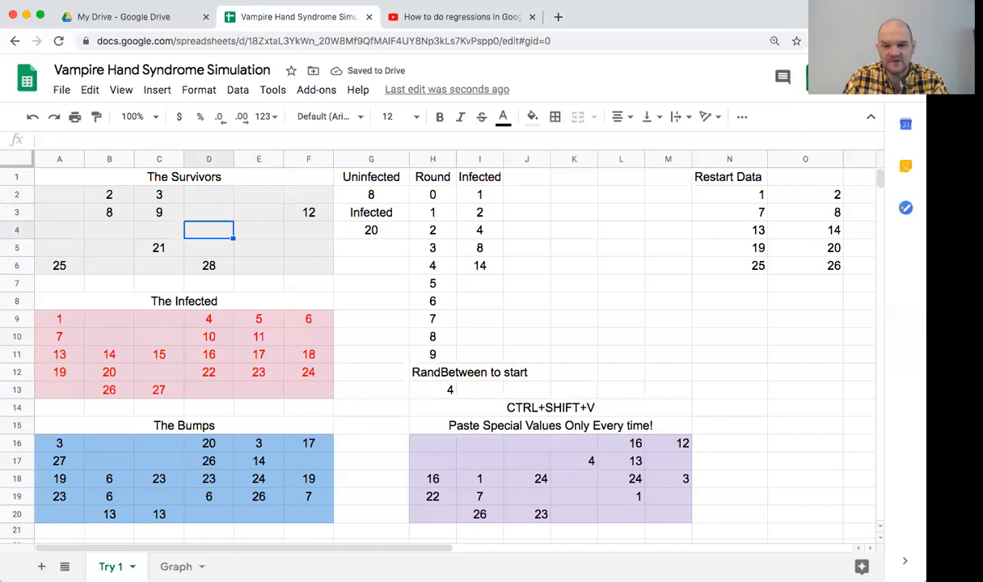
{"action": "key", "text": "Left"}
{"action": "key", "text": "Left"}
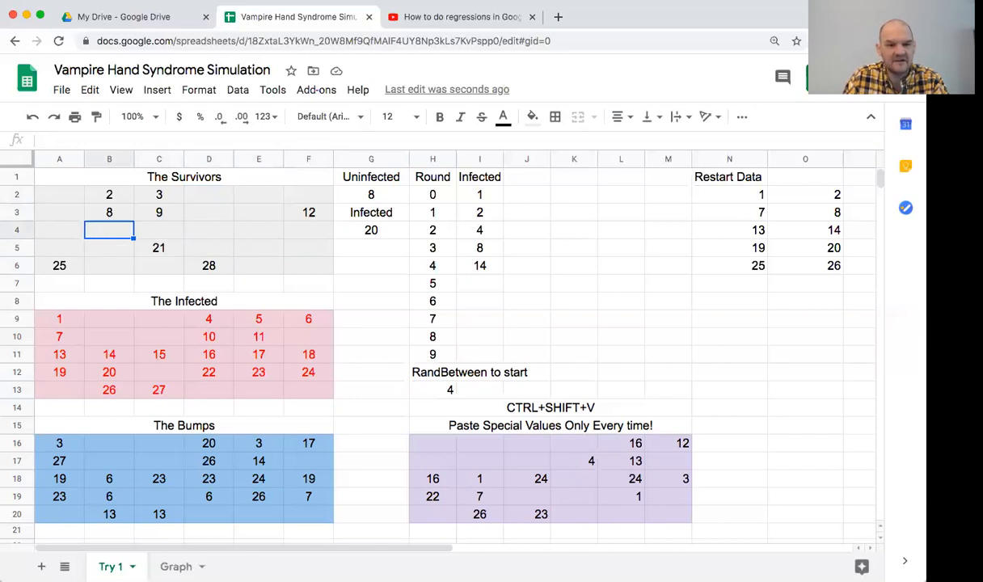
{"action": "key", "text": "Up"}
{"action": "key", "text": "Right"}
{"action": "key", "text": "Right"}
{"action": "key", "text": "Right"}
{"action": "key", "text": "Right"}
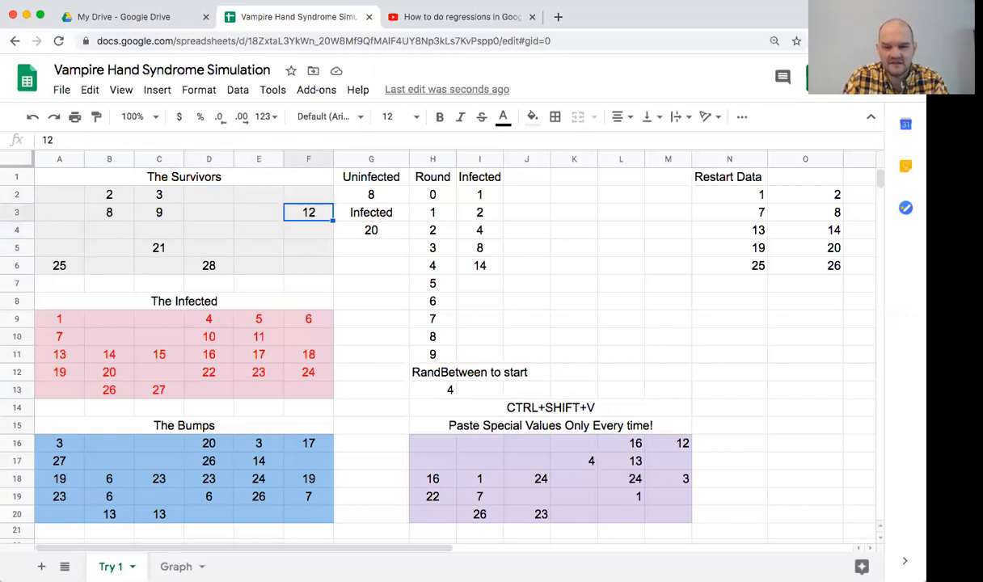
{"action": "key", "text": "Delete"}
Step: Clear survivor 3 from cell C2 of The Survivors grid
{"action": "key", "text": "Left"}
{"action": "key", "text": "Left"}
{"action": "key", "text": "Left"}
{"action": "key", "text": "Up"}
{"action": "key", "text": "Delete"}
Step: Record 22 as the infected count for round 5 in cell I7
{"action": "key", "text": "Down"}
{"action": "key", "text": "Down"}
{"action": "key", "text": "Down"}
{"action": "key", "text": "Down"}
{"action": "key", "text": "Right"}
{"action": "key", "text": "Right"}
{"action": "key", "text": "Right"}
{"action": "key", "text": "Right"}
{"action": "key", "text": "Right"}
{"action": "key", "text": "Right"}
{"action": "key", "text": "Down"}
{"action": "type", "text": "22"}
{"action": "key", "text": "Return"}
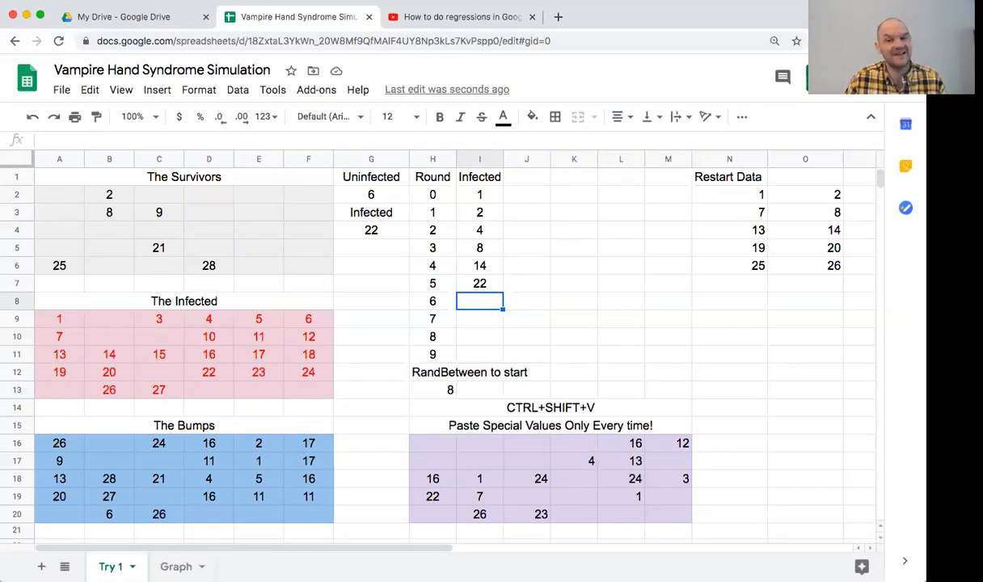
{"action": "left_click", "coordinate": [371, 301]}
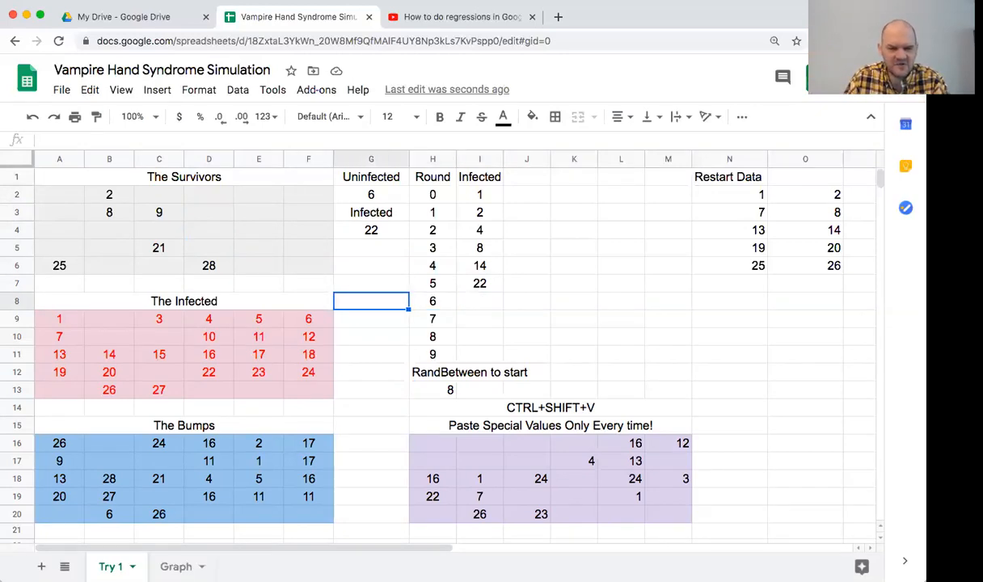
{"action": "left_click", "coordinate": [184, 301]}
{"action": "key", "text": "Right"}
{"action": "key", "text": "Right"}
{"action": "key", "text": "Right"}
{"action": "key", "text": "Left"}
{"action": "key", "text": "Left"}
{"action": "key", "text": "Left"}
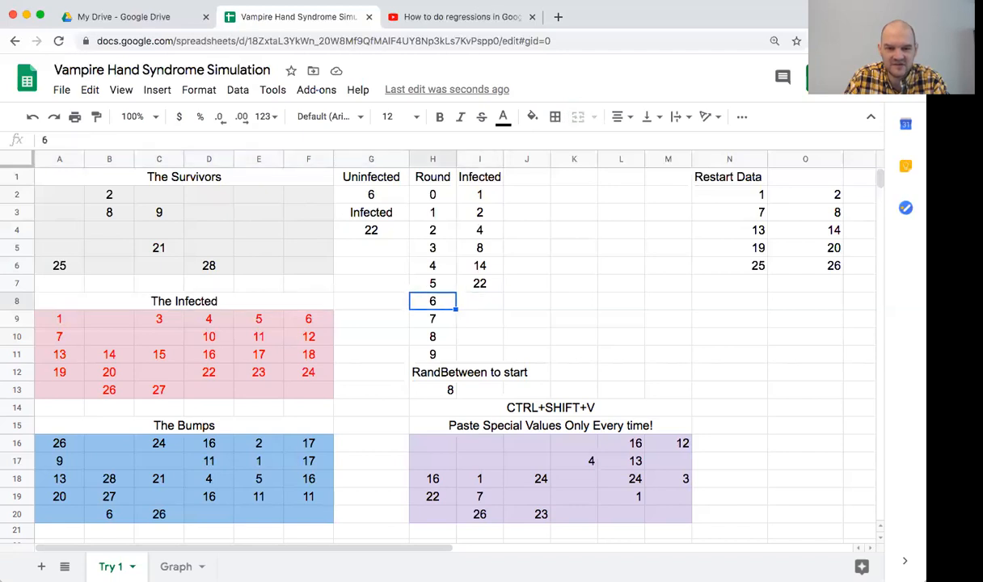
Step: Set the upper limit in cell H13's randbetween formula to 28 to reroll the bumps
{"action": "key", "text": "Down"}
{"action": "key", "text": "Down"}
{"action": "key", "text": "Down"}
{"action": "key", "text": "Down"}
{"action": "key", "text": "Down"}
{"action": "key", "text": "Right"}
{"action": "key", "text": "Right"}
{"action": "key", "text": "Right"}
{"action": "key", "text": "Right"}
{"action": "key", "text": "Right"}
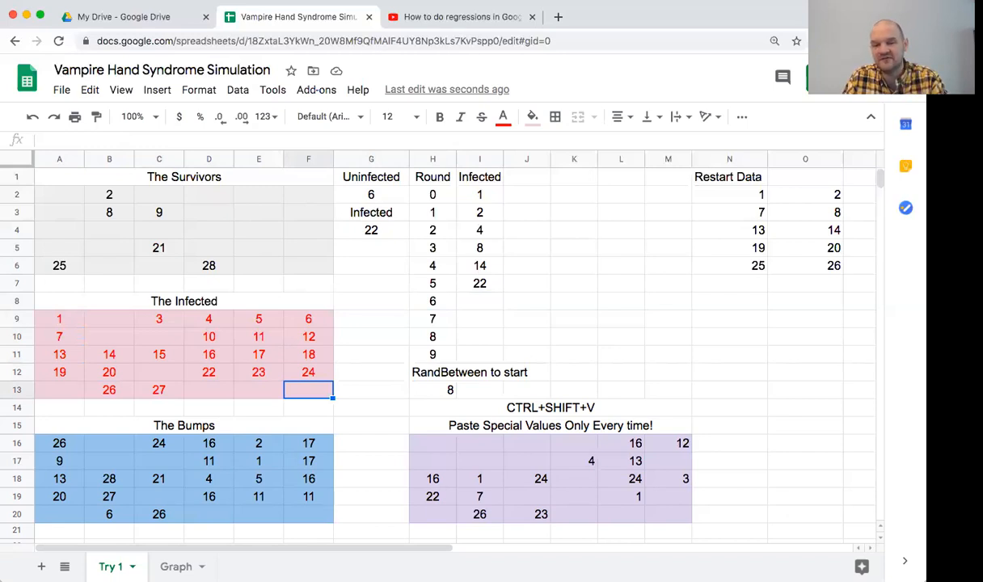
{"action": "key", "text": "Right"}
{"action": "key", "text": "Right"}
{"action": "key", "text": "Return"}
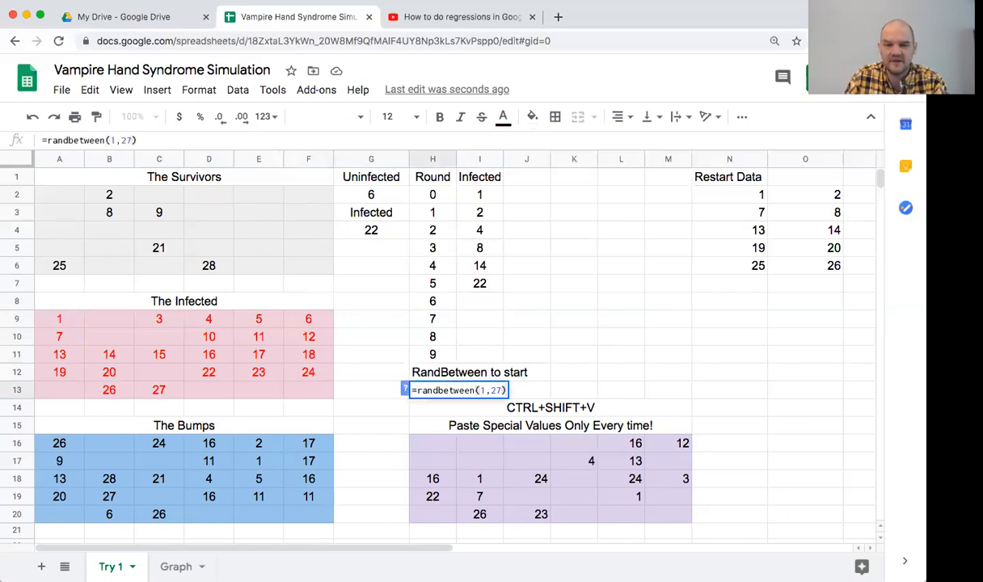
{"action": "key", "text": "BackSpace"}
{"action": "type", "text": "8"}
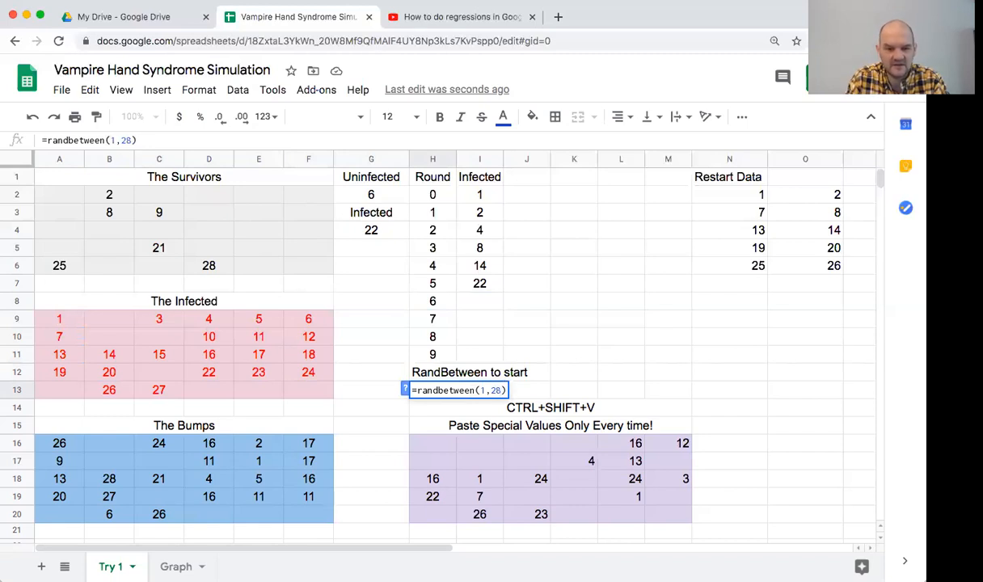
{"action": "key", "text": "Return"}
Step: Copy the rerolled bumps in cells A16:F20 for round 6
{"action": "key", "text": "Down"}
{"action": "key", "text": "Down"}
{"action": "key", "text": "Left"}
{"action": "key", "text": "Left"}
{"action": "key", "text": "Left"}
{"action": "key", "text": "Left"}
{"action": "key", "text": "Left"}
{"action": "key", "text": "Left"}
{"action": "key", "text": "Left"}
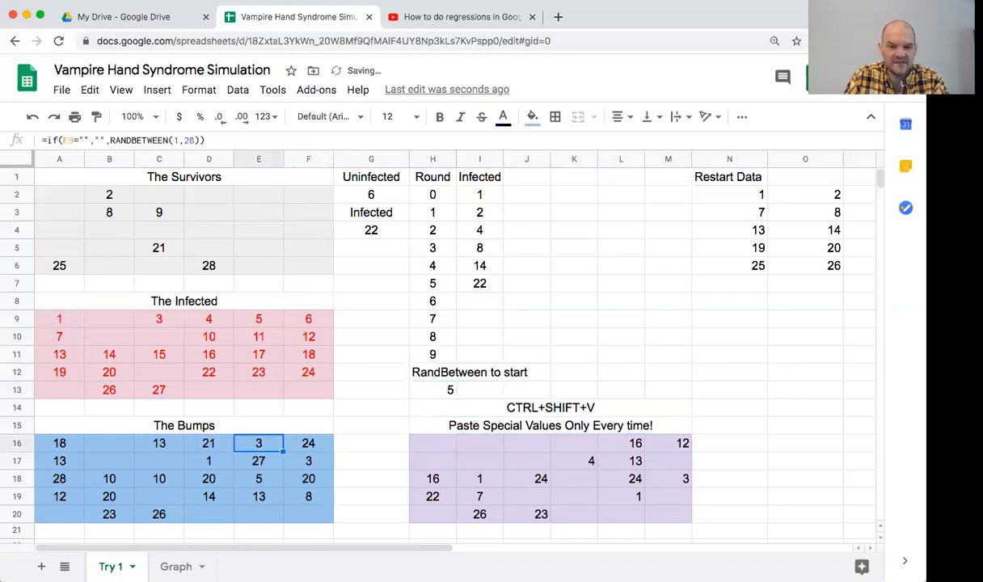
{"action": "key", "text": "shift+Right"}
{"action": "key", "text": "shift+Right"}
{"action": "key", "text": "shift+Right"}
{"action": "key", "text": "shift+Right"}
{"action": "key", "text": "shift+Right"}
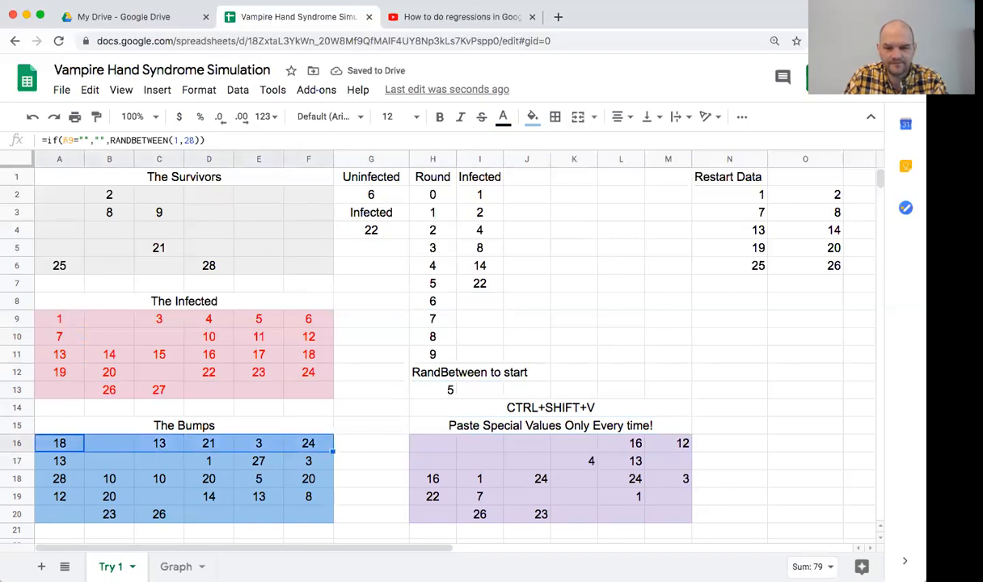
{"action": "key", "text": "shift+Down"}
{"action": "key", "text": "shift+Down"}
{"action": "key", "text": "shift+Down"}
{"action": "key", "text": "shift+Down"}
{"action": "key", "text": "ctrl+c"}
Step: Paste the copied bumps with their formulas and formatting into the purple grid starting at cell H16
{"action": "key", "text": "Right"}
{"action": "key", "text": "Right"}
{"action": "key", "text": "Right"}
{"action": "key", "text": "Right"}
{"action": "key", "text": "Right"}
{"action": "key", "text": "Right"}
{"action": "key", "text": "Right"}
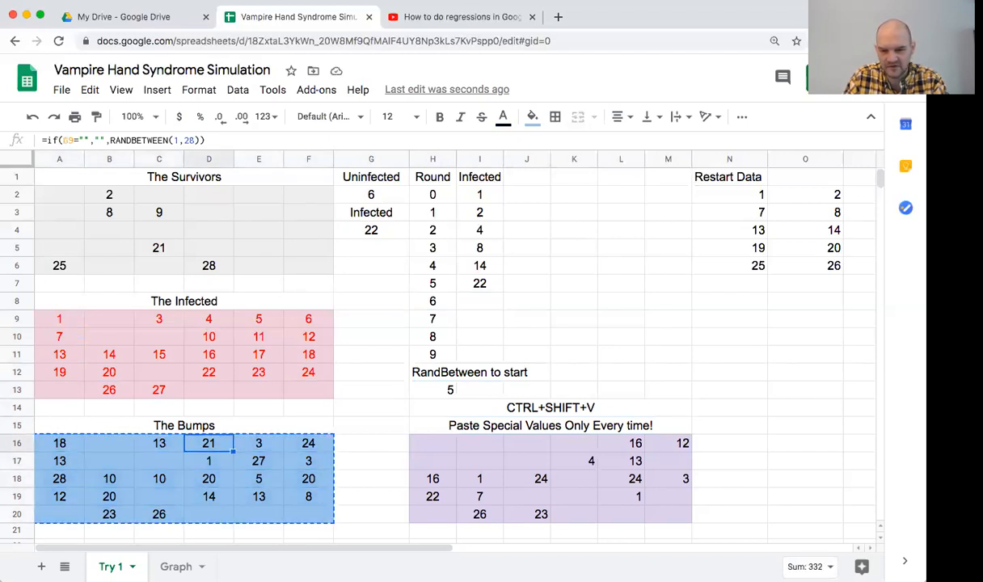
{"action": "key", "text": "ctrl+v"}
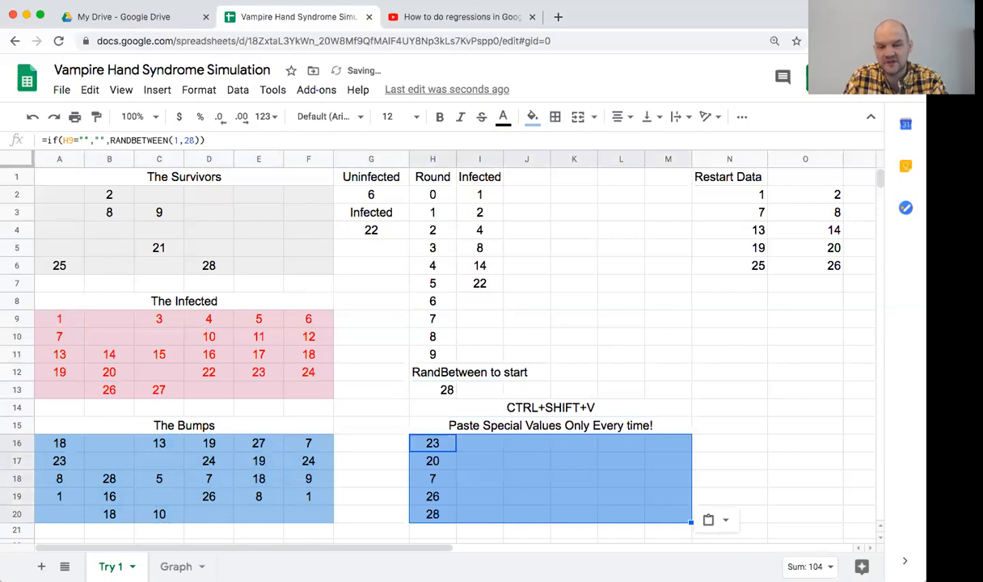
Step: Paste the copied round 6 bumps as values only into the grid starting at cell H16
{"action": "key", "text": "Right"}
{"action": "key", "text": "Right"}
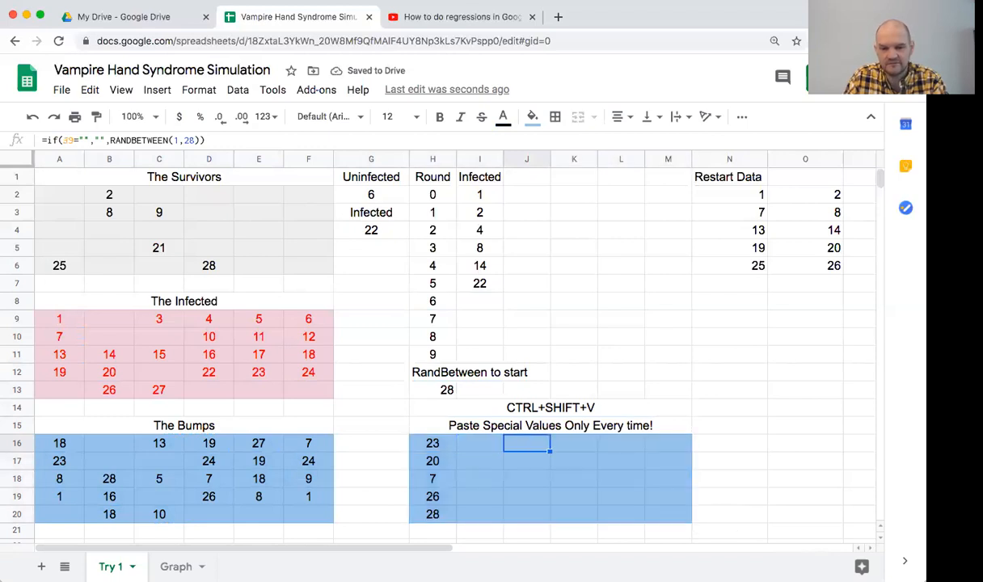
{"action": "key", "text": "Left"}
{"action": "key", "text": "Left"}
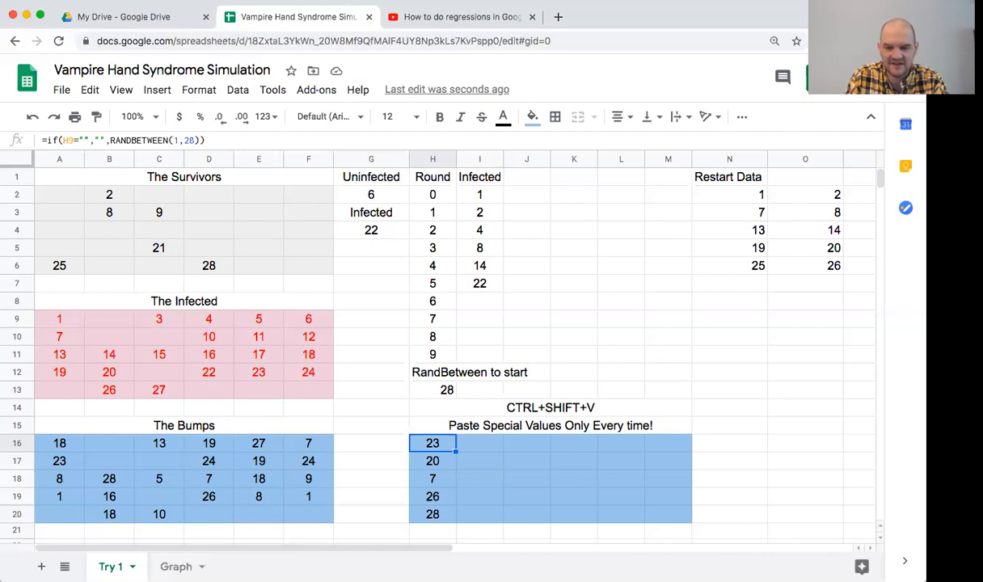
{"action": "key", "text": "ctrl+shift+v"}
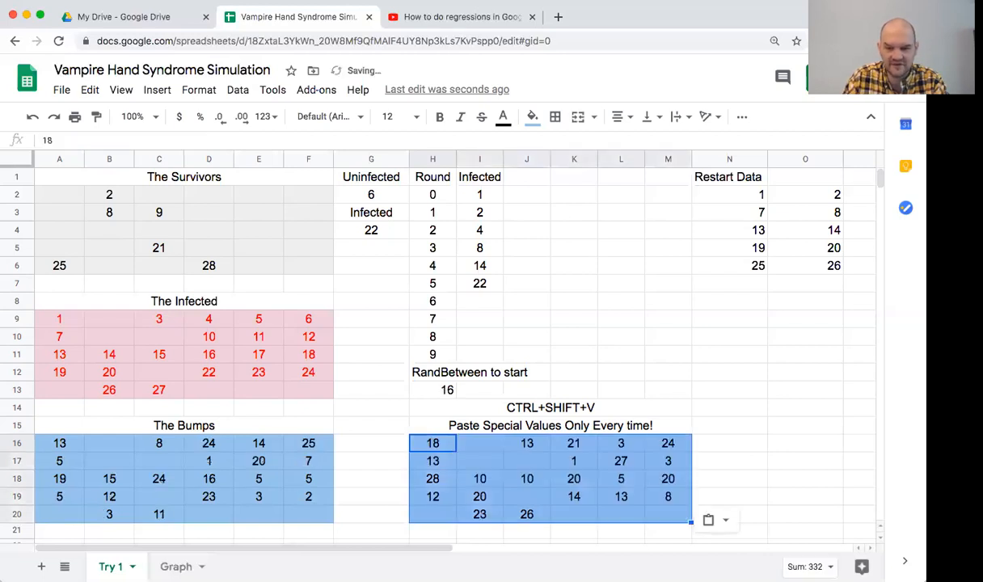
Step: Clear bumped survivor 28 from cell D6 of the Survivors grid
{"action": "key", "text": "Up"}
{"action": "key", "text": "Up"}
{"action": "key", "text": "Up"}
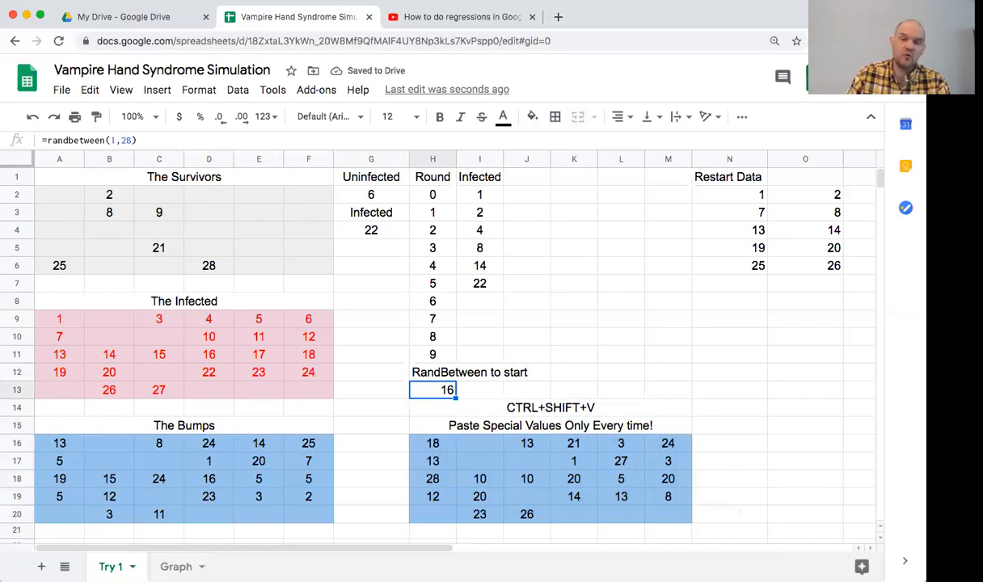
{"action": "key", "text": "Left"}
{"action": "key", "text": "Left"}
{"action": "key", "text": "Left"}
{"action": "key", "text": "Left"}
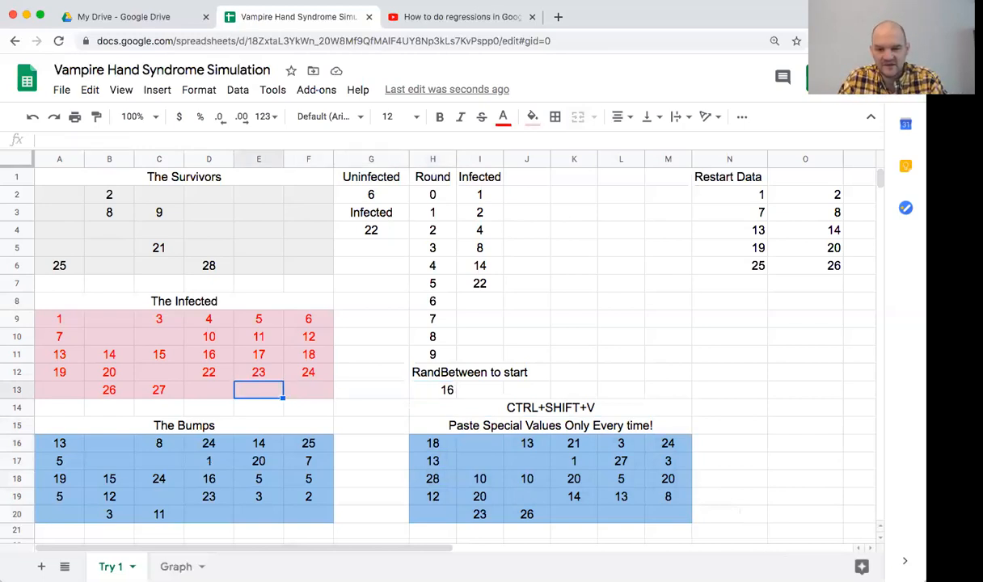
{"action": "key", "text": "Up"}
{"action": "key", "text": "Up"}
{"action": "key", "text": "Up"}
{"action": "key", "text": "Up"}
{"action": "key", "text": "Up"}
{"action": "key", "text": "Up"}
{"action": "key", "text": "Up"}
{"action": "key", "text": "Up"}
{"action": "key", "text": "Left"}
{"action": "key", "text": "Left"}
{"action": "key", "text": "Up"}
{"action": "key", "text": "Up"}
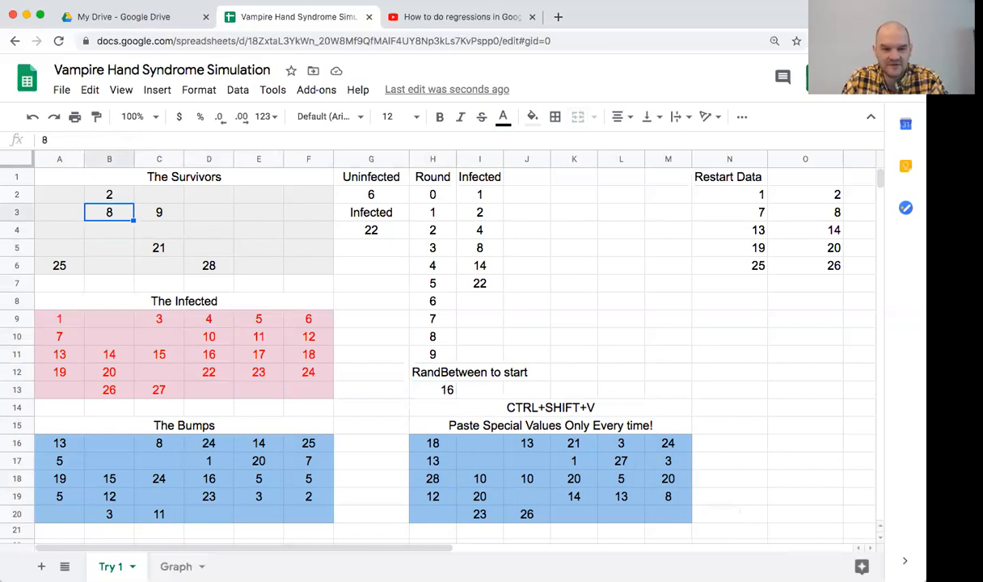
{"action": "key", "text": "Down"}
{"action": "key", "text": "Down"}
{"action": "key", "text": "Down"}
{"action": "key", "text": "Right"}
{"action": "key", "text": "Right"}
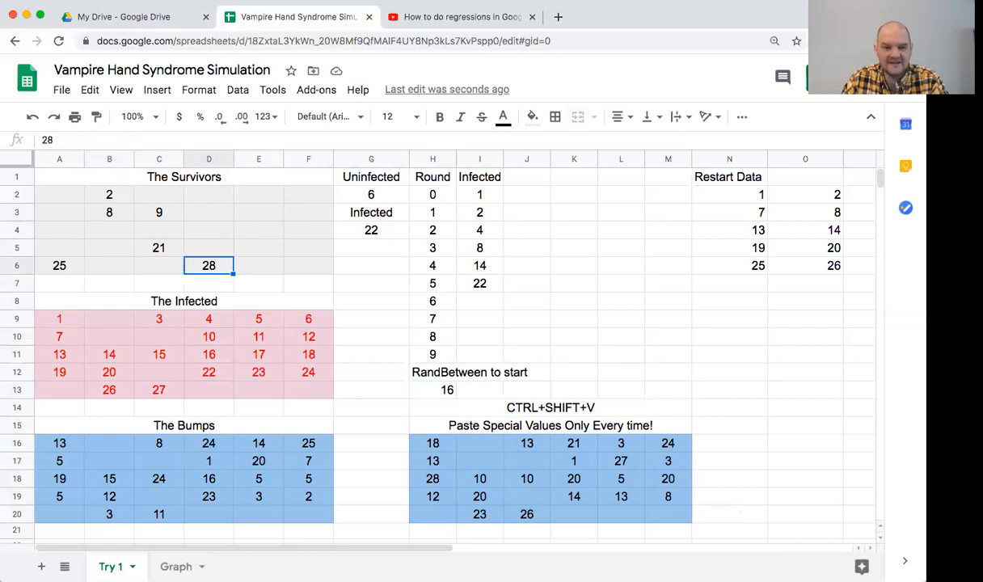
{"action": "key", "text": "Delete"}
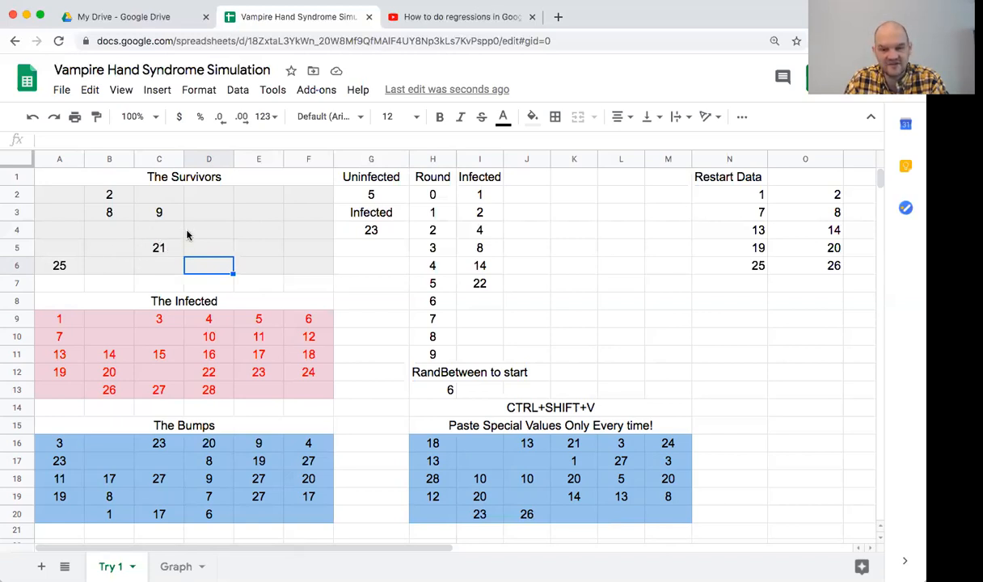
Step: Clear bumped survivors 21 and 8 from cells C5 and B3 of the Survivors grid
{"action": "left_click", "coordinate": [160, 250]}
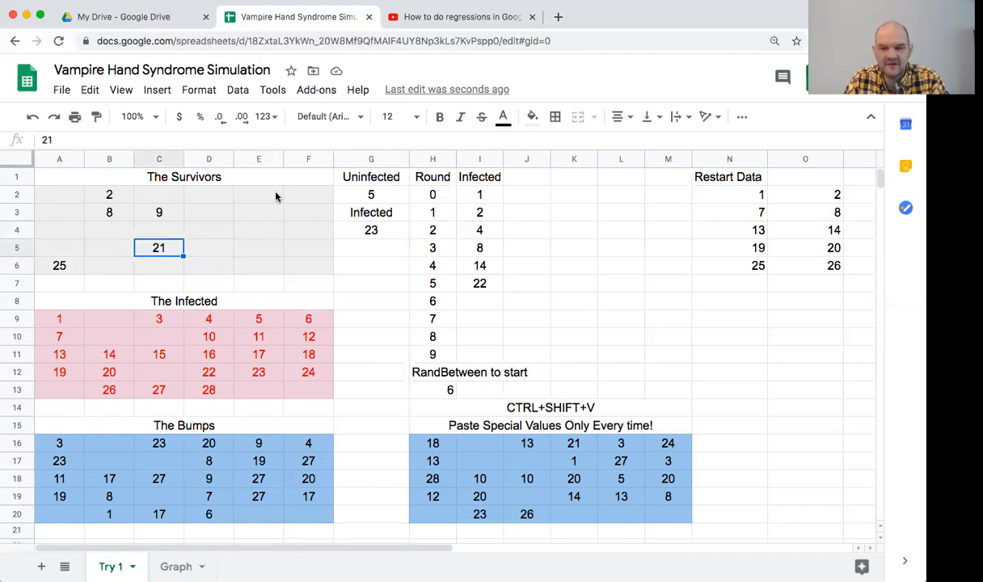
{"action": "key", "text": "Delete"}
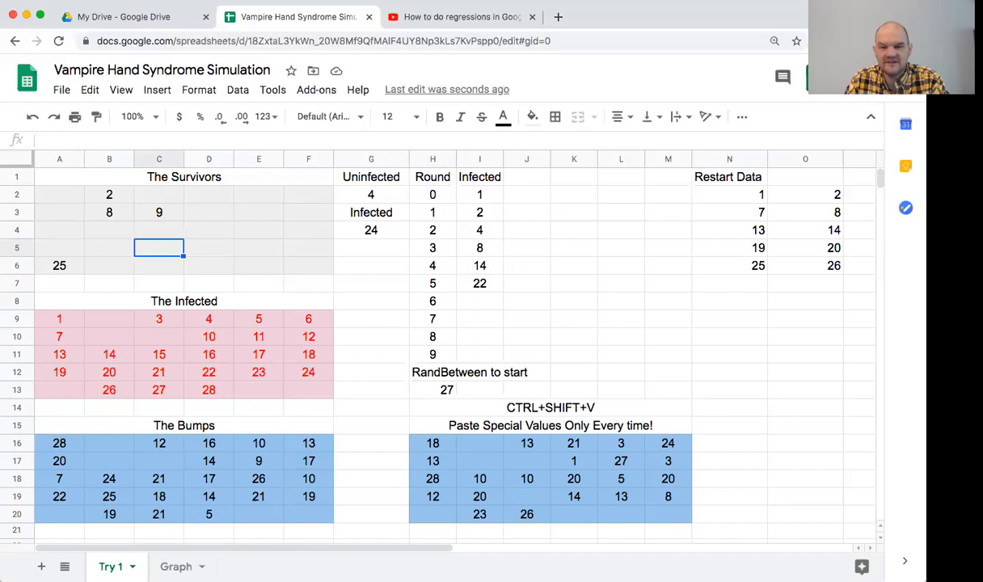
{"action": "key", "text": "Up"}
{"action": "key", "text": "Up"}
{"action": "key", "text": "Left"}
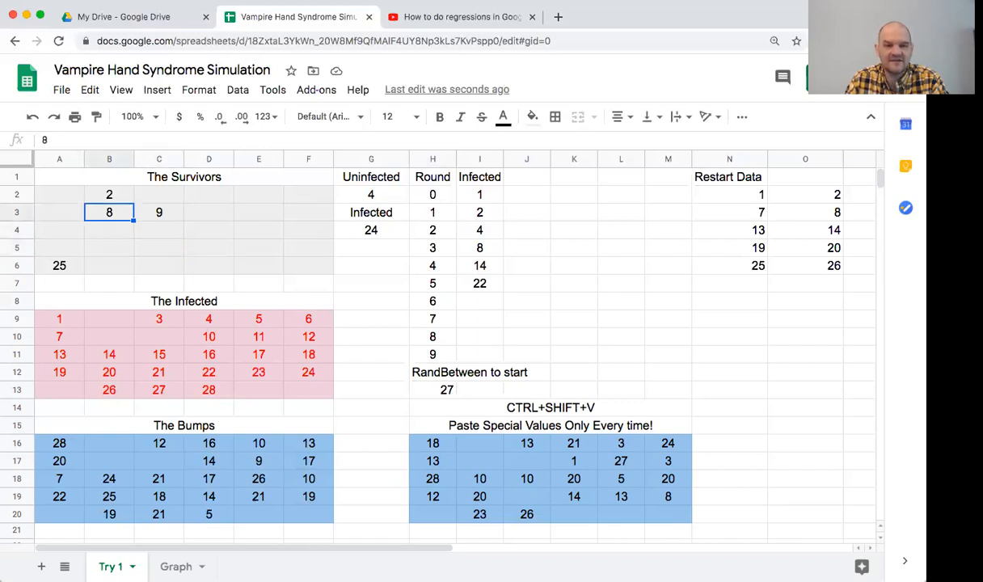
{"action": "key", "text": "Delete"}
Step: Record 25 as the infected count for round 6 in cell I8
{"action": "key", "text": "Right"}
{"action": "key", "text": "Right"}
{"action": "key", "text": "Right"}
{"action": "key", "text": "Right"}
{"action": "key", "text": "Right"}
{"action": "key", "text": "Right"}
{"action": "key", "text": "Down"}
{"action": "key", "text": "Down"}
{"action": "key", "text": "Down"}
{"action": "key", "text": "Down"}
{"action": "key", "text": "Down"}
{"action": "key", "text": "Right"}
{"action": "type", "text": "25"}
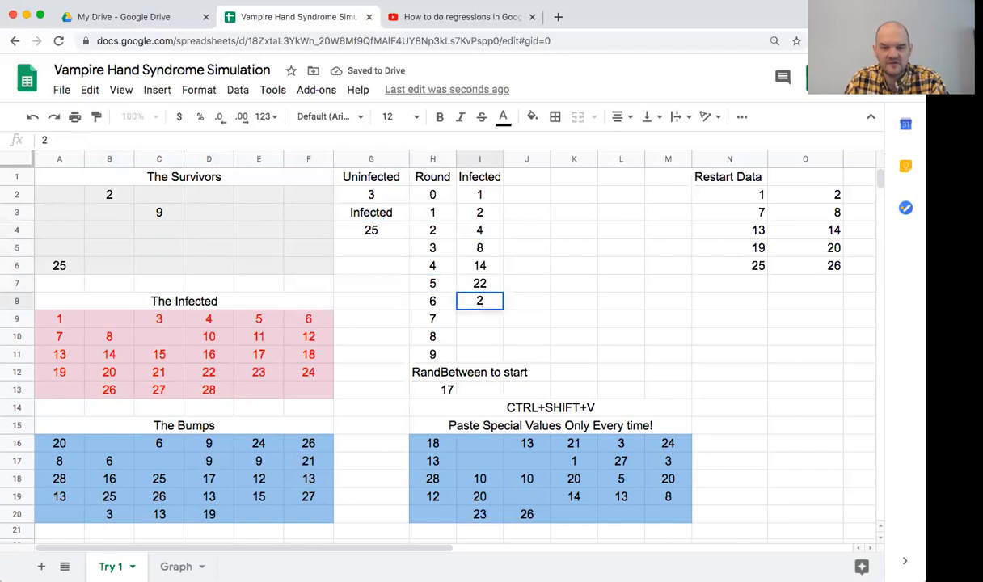
{"action": "key", "text": "Return"}
Step: Set the upper limit in cell H13's randbetween formula to 27 to reroll the bumps
{"action": "key", "text": "Down"}
{"action": "key", "text": "Down"}
{"action": "key", "text": "Down"}
{"action": "key", "text": "Down"}
{"action": "key", "text": "Left"}
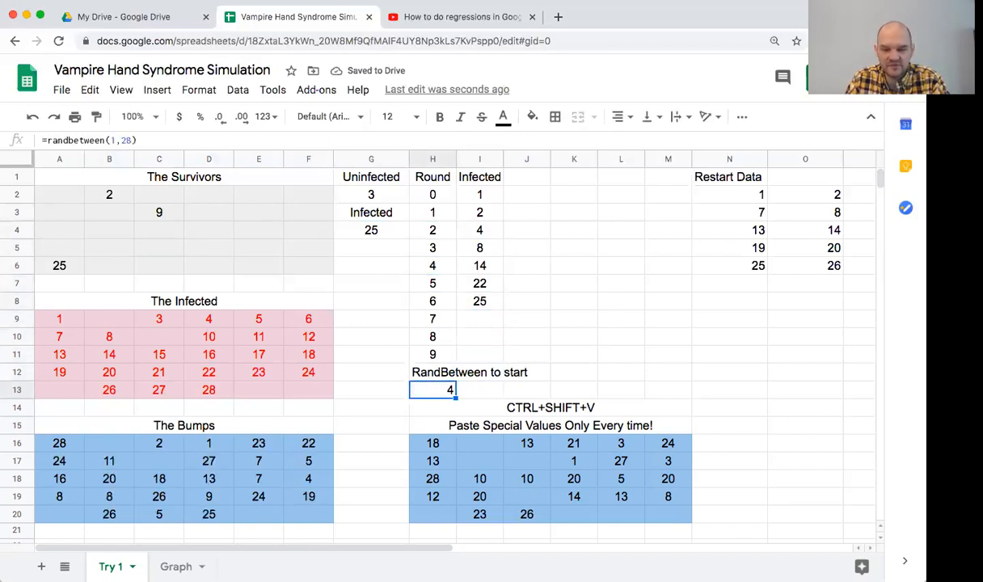
{"action": "key", "text": "Return"}
{"action": "key", "text": "BackSpace"}
{"action": "type", "text": "7"}
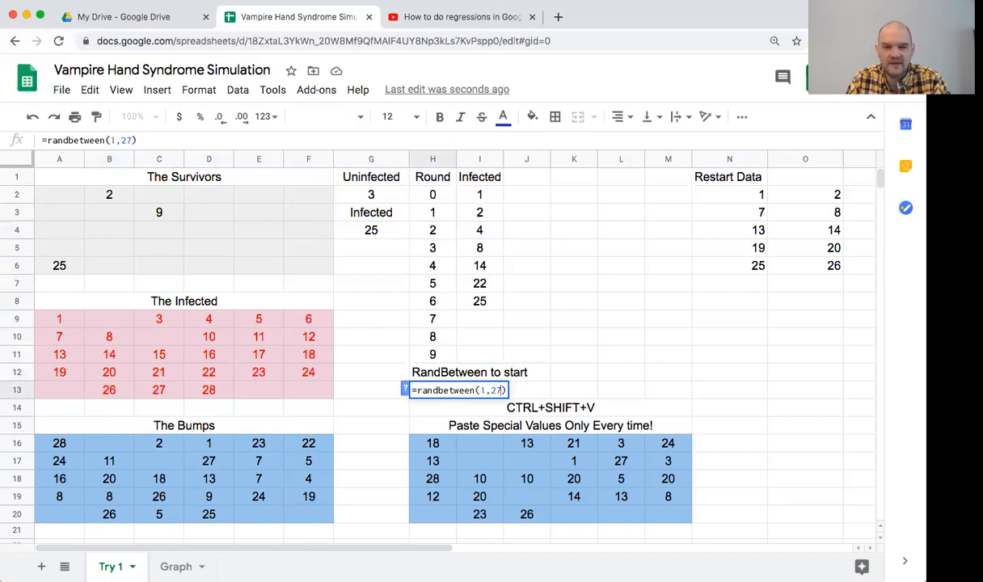
{"action": "key", "text": "Return"}
Step: Copy the rerolled bumps in cells A16:F20 for round 7
{"action": "key", "text": "Down"}
{"action": "key", "text": "Down"}
{"action": "key", "text": "Left"}
{"action": "key", "text": "Left"}
{"action": "key", "text": "Left"}
{"action": "key", "text": "Left"}
{"action": "key", "text": "Left"}
{"action": "key", "text": "Left"}
{"action": "key", "text": "Left"}
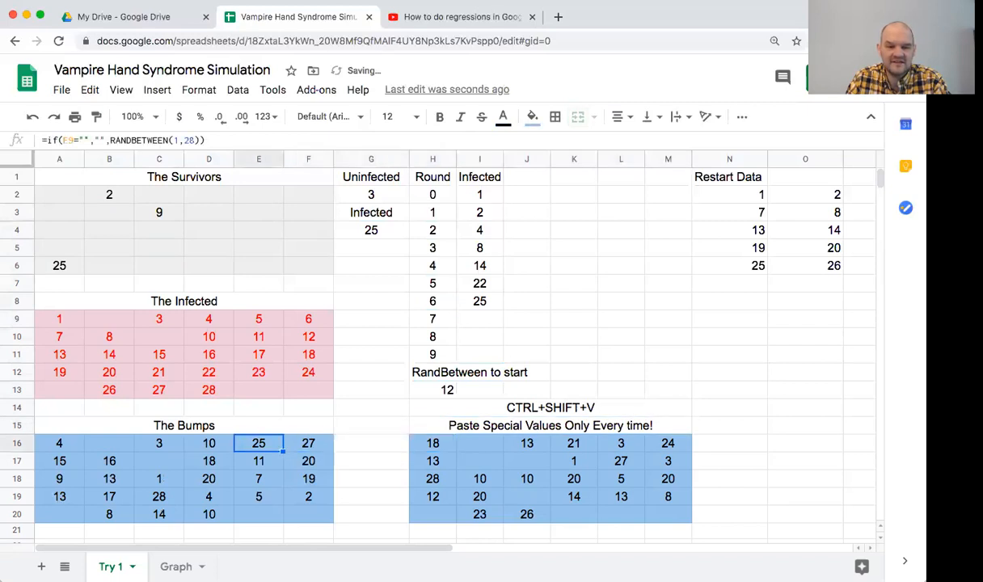
{"action": "key", "text": "shift+Right"}
{"action": "key", "text": "shift+Right"}
{"action": "key", "text": "shift+Right"}
{"action": "key", "text": "shift+Right"}
{"action": "key", "text": "shift+Right"}
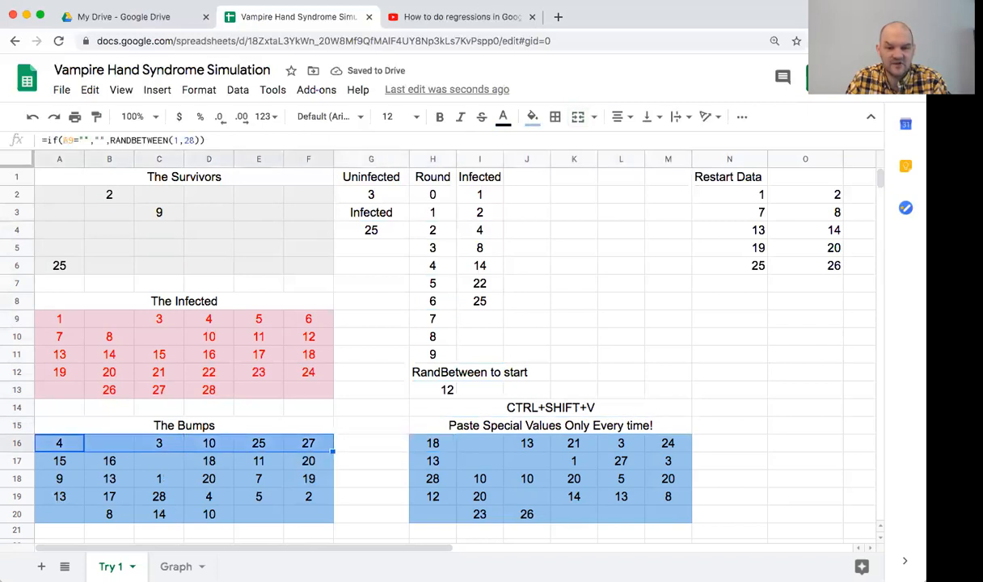
{"action": "key", "text": "shift+Down"}
{"action": "key", "text": "shift+Down"}
{"action": "key", "text": "shift+Down"}
{"action": "key", "text": "shift+Down"}
{"action": "key", "text": "ctrl+c"}
Step: Paste the round 7 bumps as values only over the grid starting at cell H16
{"action": "key", "text": "Right"}
{"action": "key", "text": "Right"}
{"action": "key", "text": "Right"}
{"action": "key", "text": "Right"}
{"action": "key", "text": "Right"}
{"action": "key", "text": "Right"}
{"action": "key", "text": "Right"}
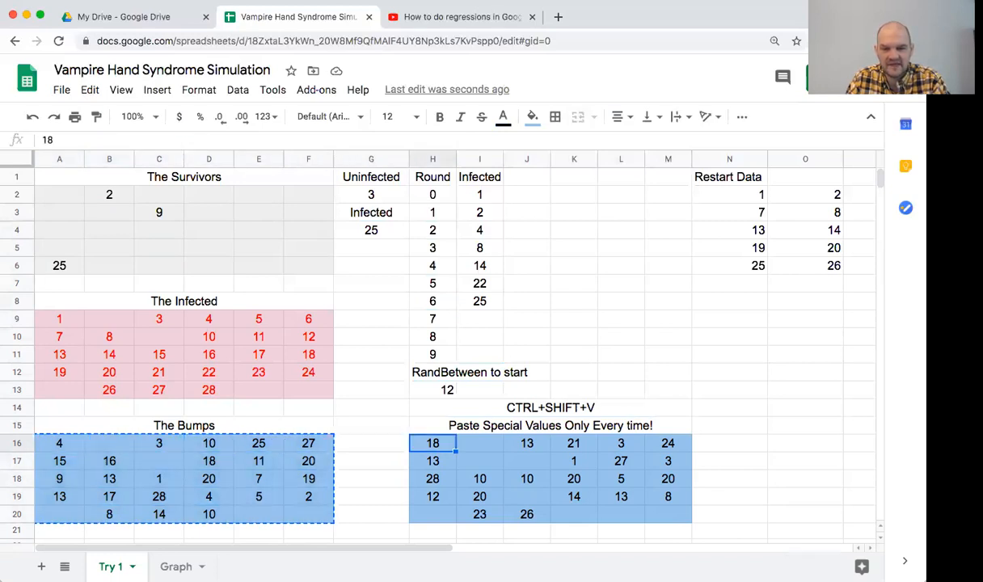
{"action": "key", "text": "ctrl+shift+v"}
Step: Clear bumped survivor 9 from cell C3 of the Survivors grid
{"action": "key", "text": "Left"}
{"action": "key", "text": "Left"}
{"action": "key", "text": "Up"}
{"action": "key", "text": "Up"}
{"action": "key", "text": "Up"}
{"action": "key", "text": "Up"}
{"action": "key", "text": "Up"}
{"action": "key", "text": "Up"}
{"action": "key", "text": "Up"}
{"action": "key", "text": "Up"}
{"action": "key", "text": "Up"}
{"action": "key", "text": "Up"}
{"action": "key", "text": "Up"}
{"action": "key", "text": "Up"}
{"action": "key", "text": "Up"}
{"action": "key", "text": "Up"}
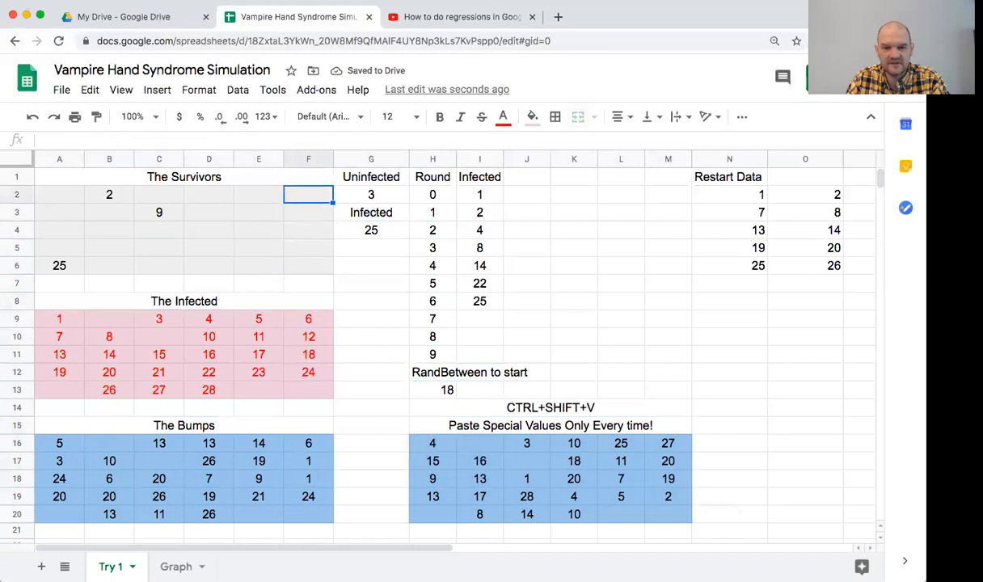
{"action": "key", "text": "Left"}
{"action": "key", "text": "Left"}
{"action": "key", "text": "Left"}
{"action": "key", "text": "Down"}
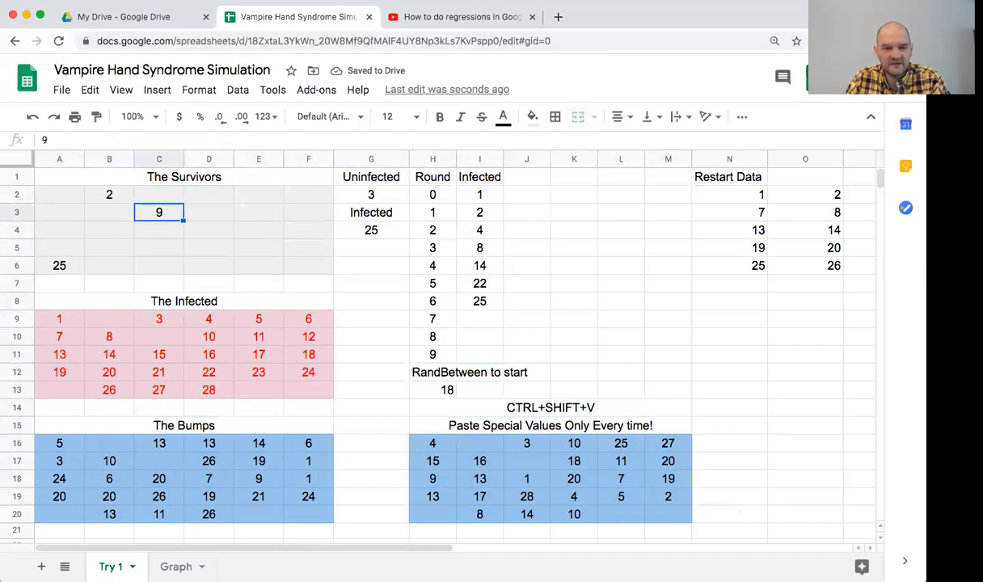
{"action": "key", "text": "Delete"}
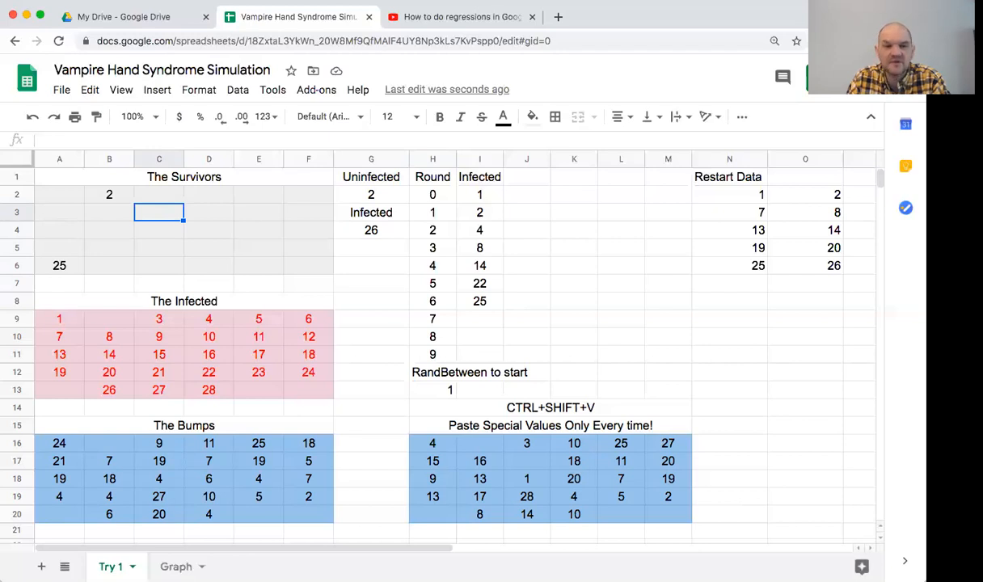
Step: Clear the last bumped survivors, 2 and 25, from cells B2 and A6
{"action": "key", "text": "Left"}
{"action": "key", "text": "Up"}
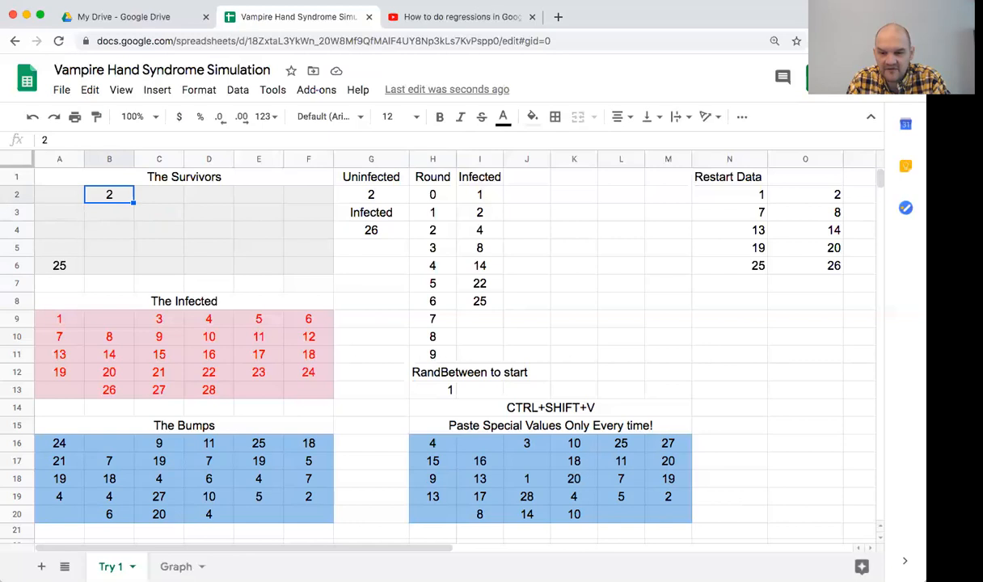
{"action": "key", "text": "Delete"}
{"action": "key", "text": "Down"}
{"action": "key", "text": "Down"}
{"action": "key", "text": "Down"}
{"action": "key", "text": "Down"}
{"action": "key", "text": "Left"}
{"action": "key", "text": "Delete"}
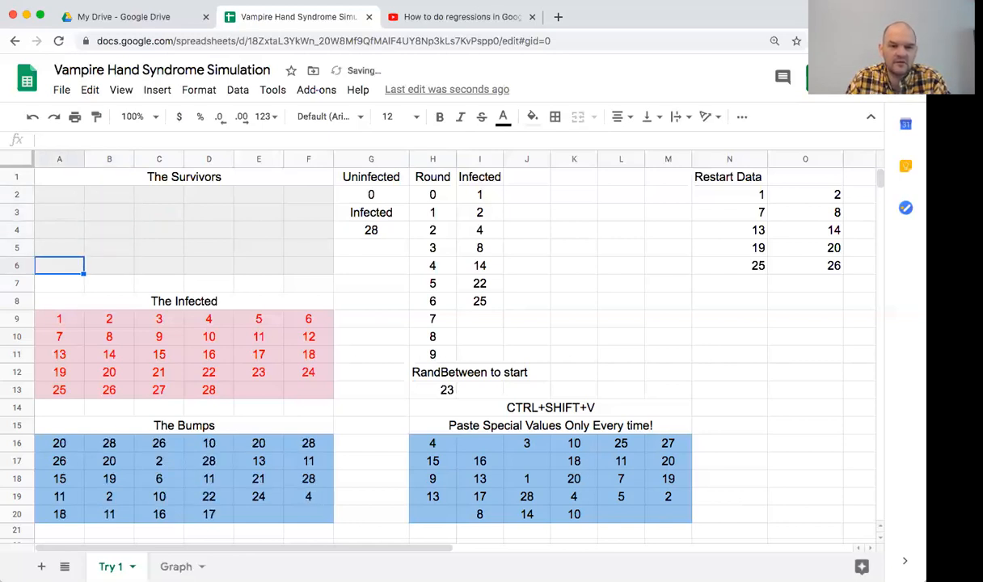
Step: Record 28 as the infected count for round 7 in cell I9
{"action": "key", "text": "Right"}
{"action": "key", "text": "Right"}
{"action": "key", "text": "Right"}
{"action": "key", "text": "Right"}
{"action": "key", "text": "Right"}
{"action": "key", "text": "Right"}
{"action": "key", "text": "Right"}
{"action": "key", "text": "Right"}
{"action": "key", "text": "Down"}
{"action": "key", "text": "Down"}
{"action": "key", "text": "Down"}
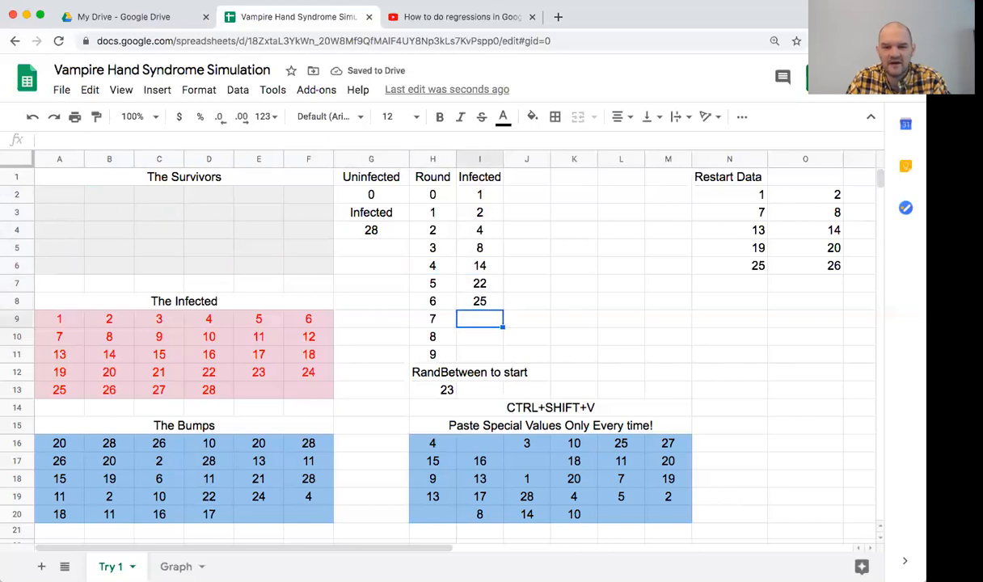
{"action": "type", "text": "28"}
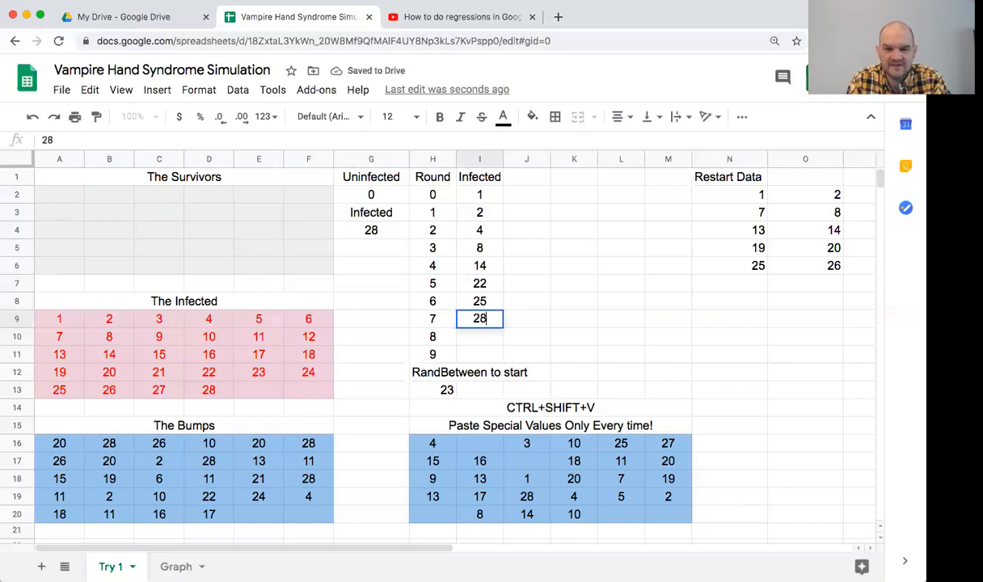
{"action": "key", "text": "Return"}
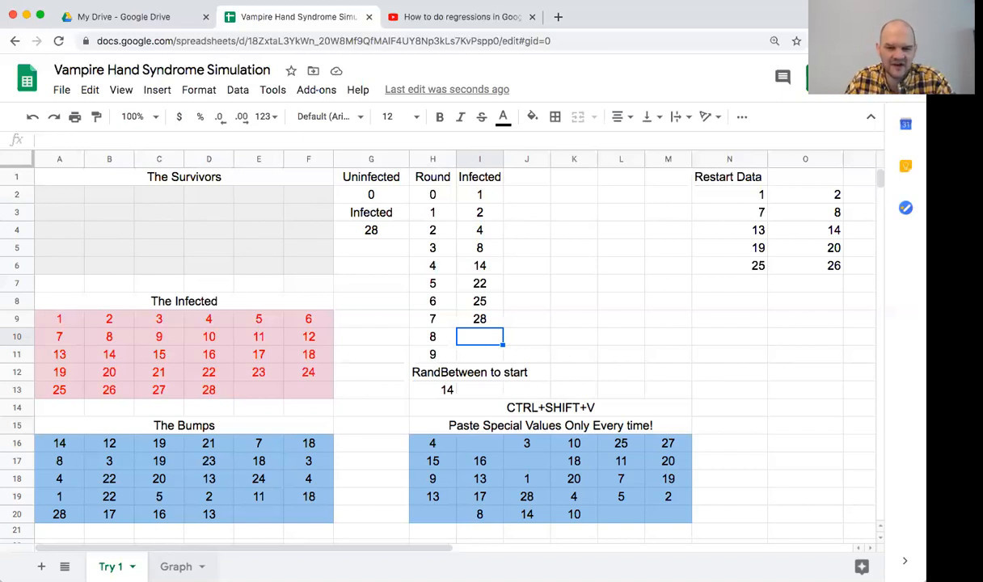
Step: Examine the infection curve on the Graph sheet and return to the Try 1 sheet
{"action": "left_click", "coordinate": [175, 566]}
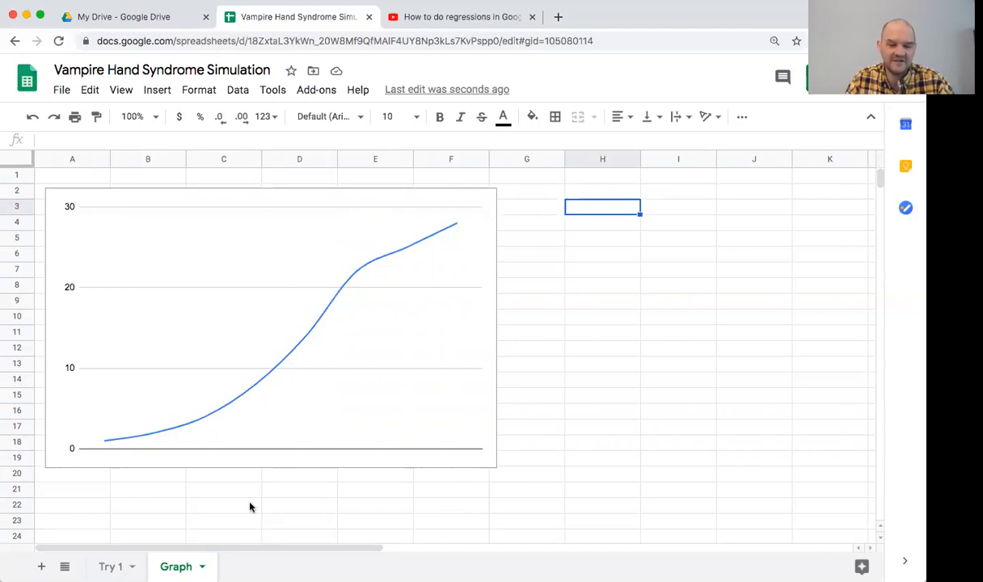
{"action": "left_click", "coordinate": [106, 568]}
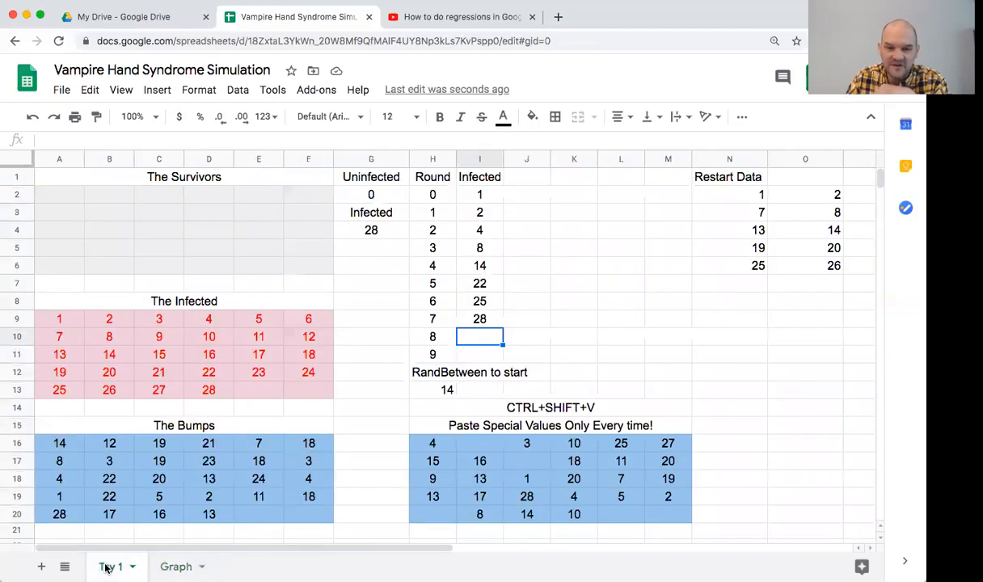
Step: Copy the Restart Data numbers in cells N2:R6
{"action": "left_click", "coordinate": [344, 287]}
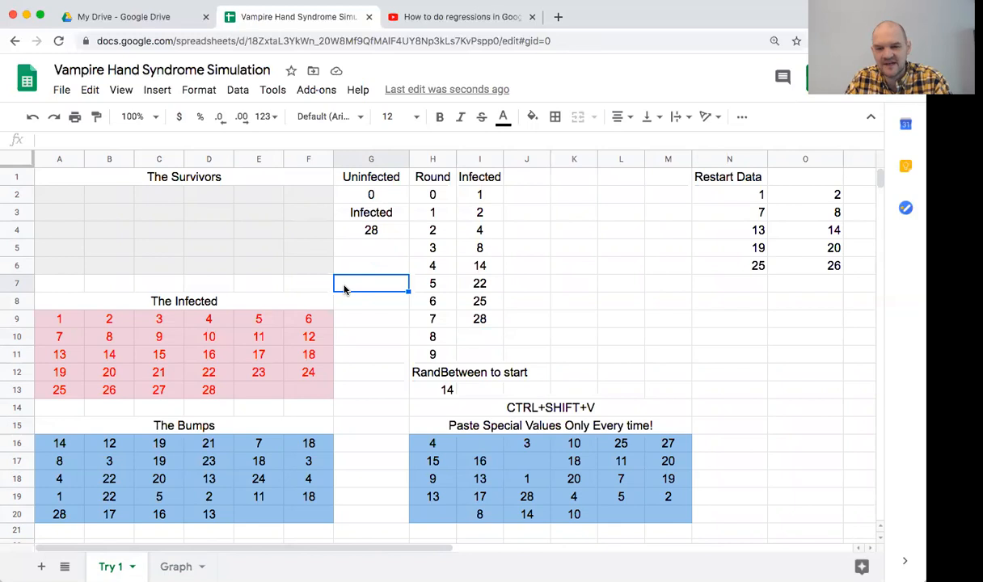
{"action": "key", "text": "Right"}
{"action": "key", "text": "Right"}
{"action": "key", "text": "Right"}
{"action": "key", "text": "Right"}
{"action": "key", "text": "Right"}
{"action": "key", "text": "Right"}
{"action": "key", "text": "Right"}
{"action": "key", "text": "Up"}
{"action": "key", "text": "Up"}
{"action": "key", "text": "Up"}
{"action": "key", "text": "Up"}
{"action": "key", "text": "Up"}
{"action": "key", "text": "shift+Right"}
{"action": "key", "text": "shift+Right"}
{"action": "key", "text": "shift+Right"}
{"action": "key", "text": "shift+Right"}
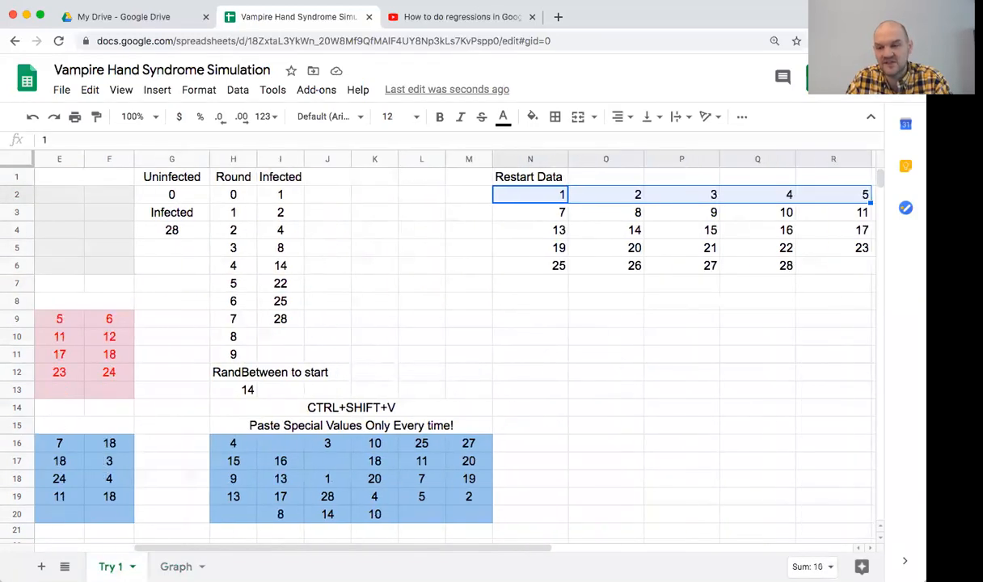
{"action": "key", "text": "shift+Down"}
{"action": "key", "text": "shift+Down"}
{"action": "key", "text": "shift+Down"}
{"action": "key", "text": "shift+Down"}
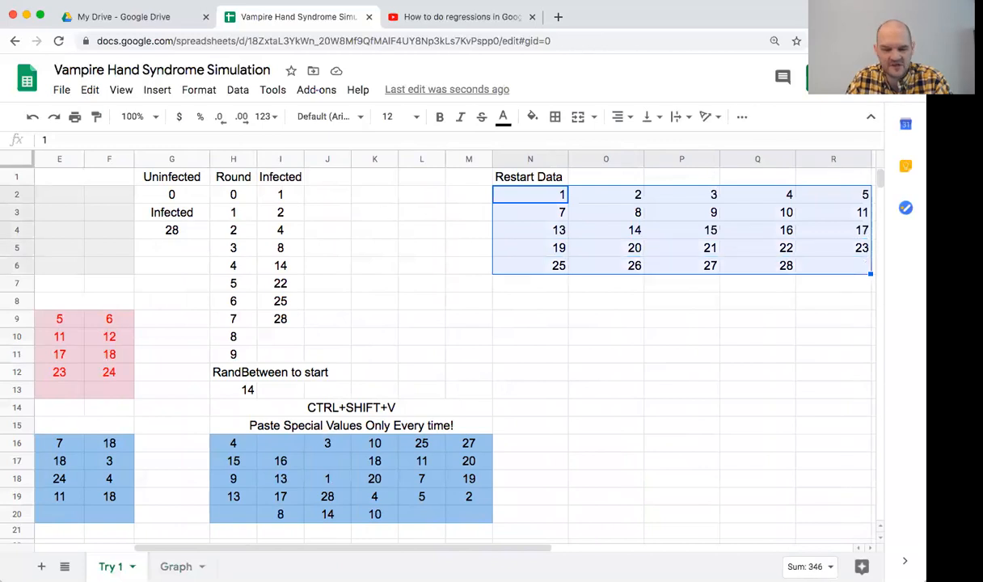
{"action": "key", "text": "ctrl+c"}
Step: Paste the copied restart numbers as values only into the Survivors grid, starting at cell A2
{"action": "key", "text": "Left"}
{"action": "key", "text": "Left"}
{"action": "key", "text": "Left"}
{"action": "key", "text": "Left"}
{"action": "key", "text": "Left"}
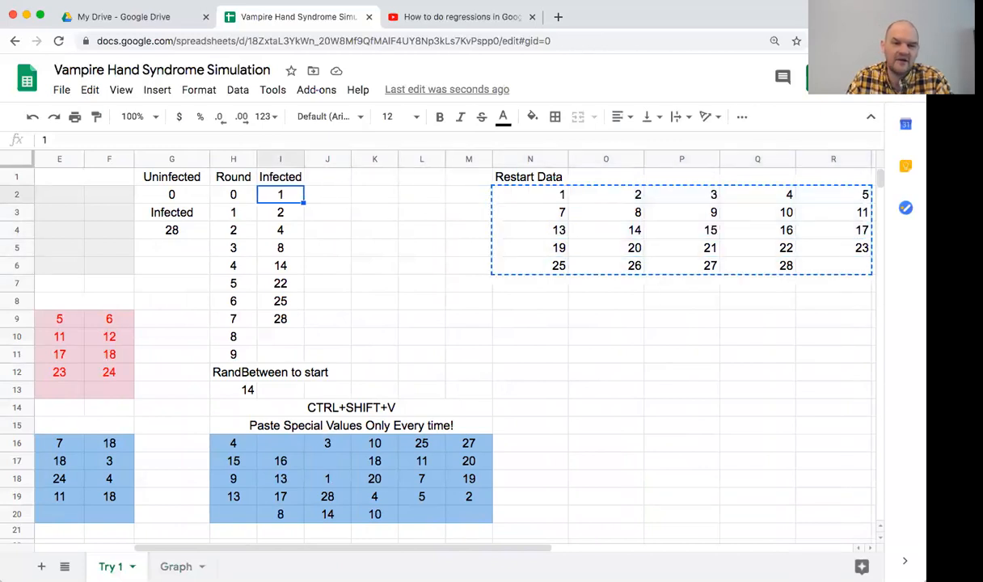
{"action": "key", "text": "Left"}
{"action": "key", "text": "Left"}
{"action": "key", "text": "Left"}
{"action": "key", "text": "Left"}
{"action": "key", "text": "Left"}
{"action": "key", "text": "Left"}
{"action": "key", "text": "Left"}
{"action": "key", "text": "Left"}
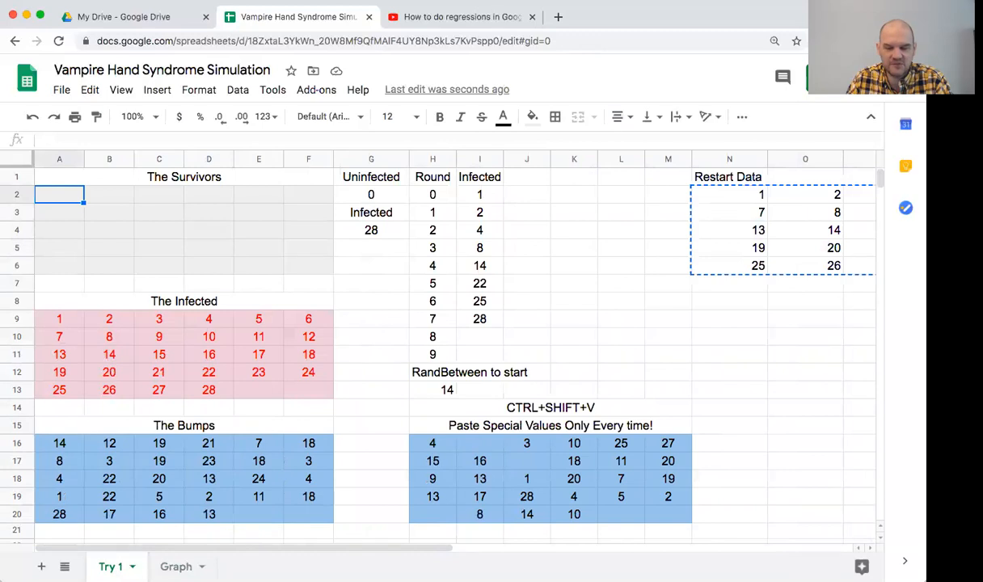
{"action": "key", "text": "ctrl+shift+v"}
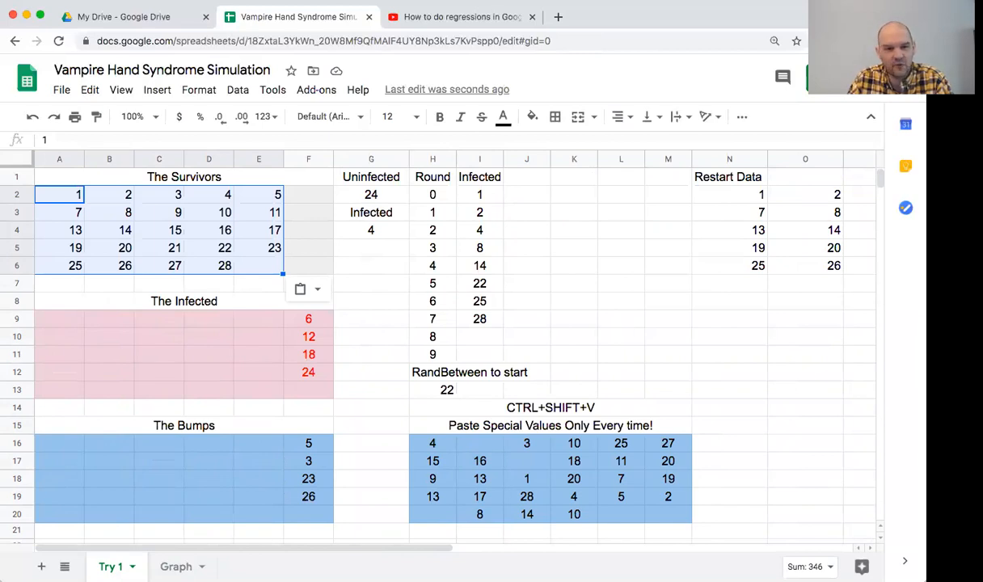
Step: Copy the full Restart Data block in cells N2:S6, including its sixth column
{"action": "left_click", "coordinate": [59, 194]}
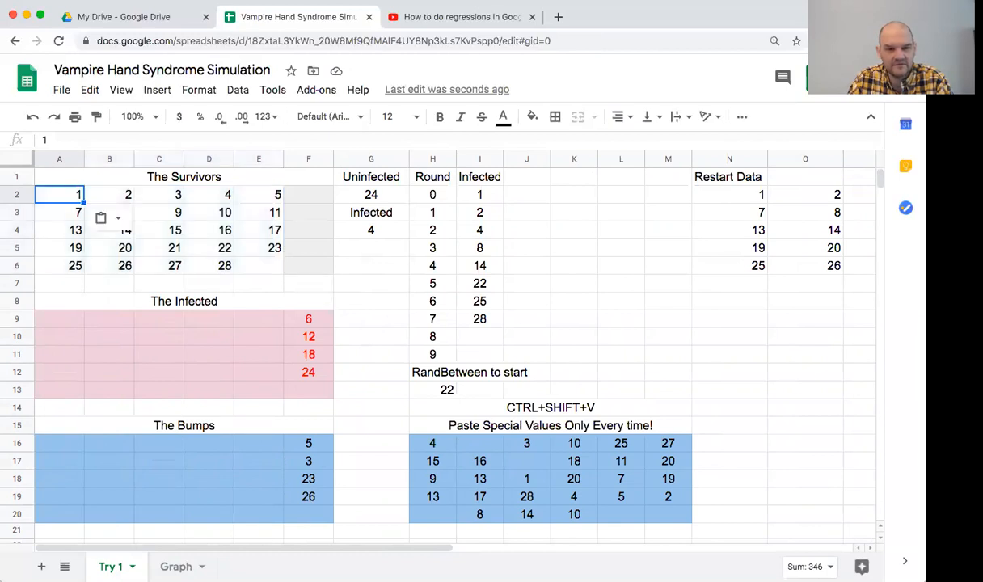
{"action": "left_click", "coordinate": [159, 195]}
{"action": "left_click", "coordinate": [308, 194]}
{"action": "key", "text": "Right"}
{"action": "key", "text": "Right"}
{"action": "key", "text": "Right"}
{"action": "key", "text": "Right"}
{"action": "key", "text": "Right"}
{"action": "key", "text": "Right"}
{"action": "key", "text": "Right"}
{"action": "key", "text": "Right"}
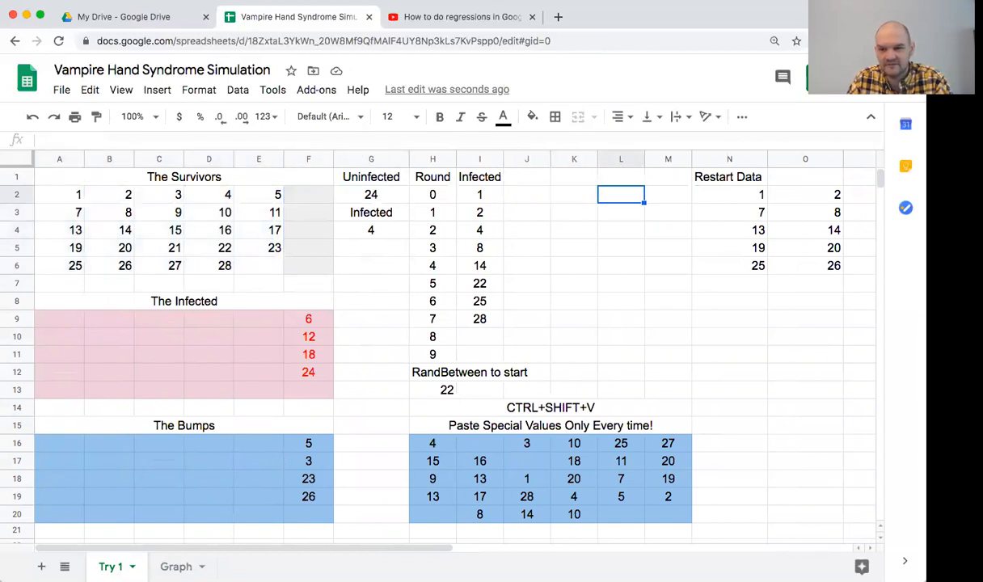
{"action": "key", "text": "shift+Right"}
{"action": "key", "text": "shift+Right"}
{"action": "key", "text": "shift+Right"}
{"action": "key", "text": "shift+Right"}
{"action": "key", "text": "shift+Right"}
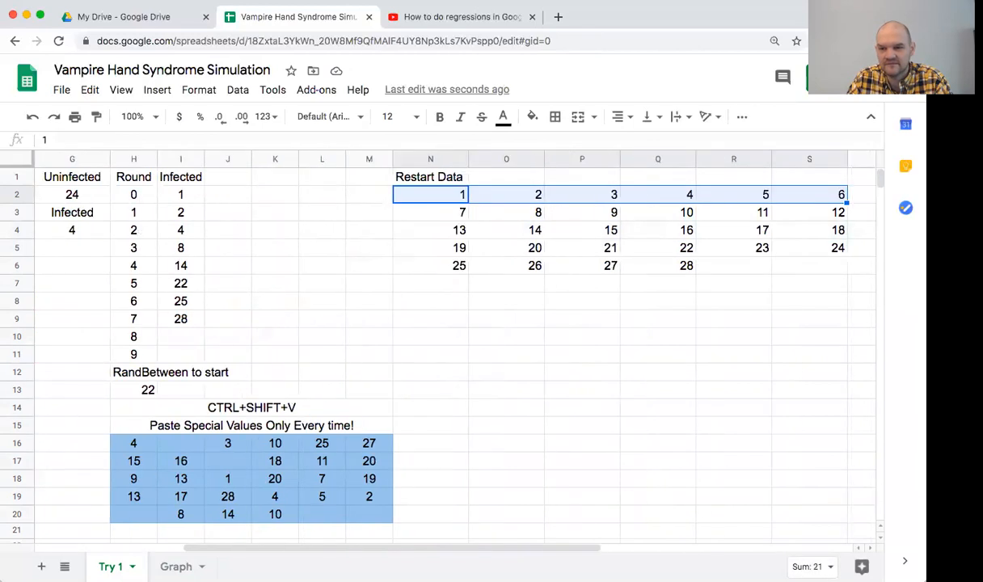
{"action": "key", "text": "shift+Down"}
{"action": "key", "text": "shift+Down"}
{"action": "key", "text": "shift+Down"}
{"action": "key", "text": "shift+Down"}
{"action": "key", "text": "ctrl+c"}
Step: Paste the copied restart block as values only over the Survivors grid in cells A2:F6
{"action": "key", "text": "Left"}
{"action": "key", "text": "Left"}
{"action": "key", "text": "Left"}
{"action": "key", "text": "Left"}
{"action": "key", "text": "Left"}
{"action": "key", "text": "Left"}
{"action": "key", "text": "Left"}
{"action": "key", "text": "Left"}
{"action": "key", "text": "Left"}
{"action": "key", "text": "Left"}
{"action": "key", "text": "Left"}
{"action": "key", "text": "Left"}
{"action": "key", "text": "Left"}
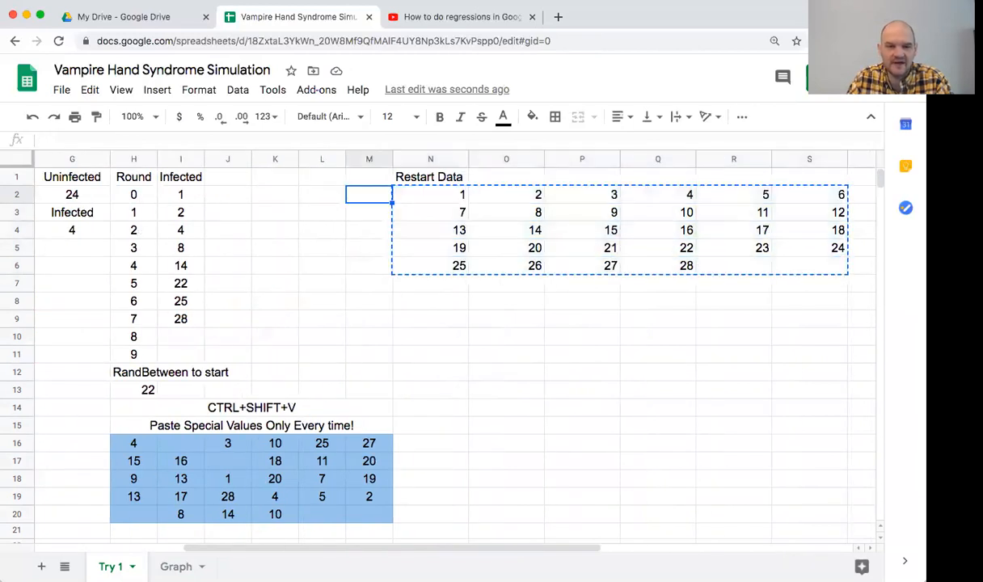
{"action": "key", "text": "shift+Right"}
{"action": "key", "text": "shift+Right"}
{"action": "key", "text": "shift+Right"}
{"action": "key", "text": "shift+Right"}
{"action": "key", "text": "shift+Right"}
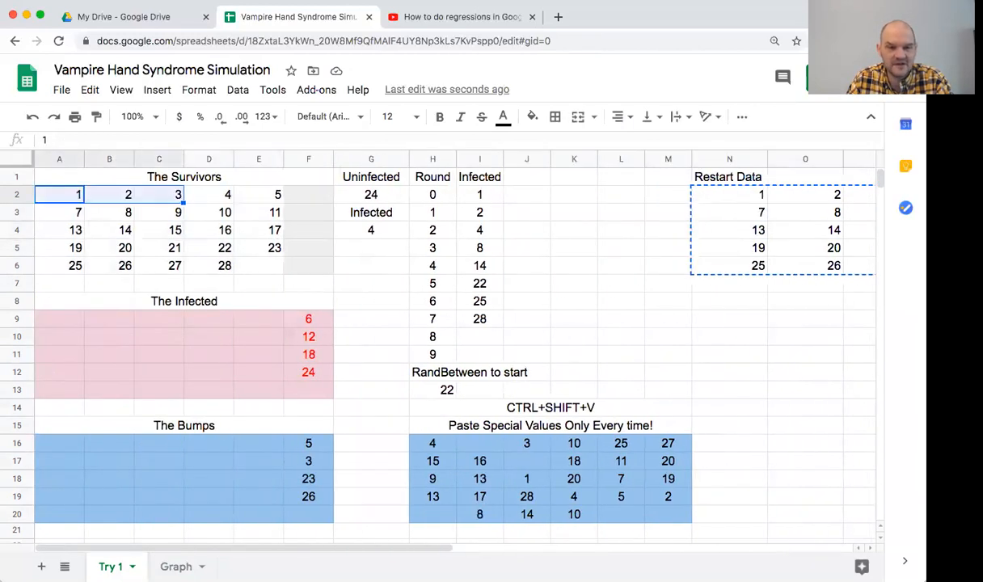
{"action": "key", "text": "shift+Down"}
{"action": "key", "text": "shift+Down"}
{"action": "key", "text": "shift+Down"}
{"action": "key", "text": "shift+Down"}
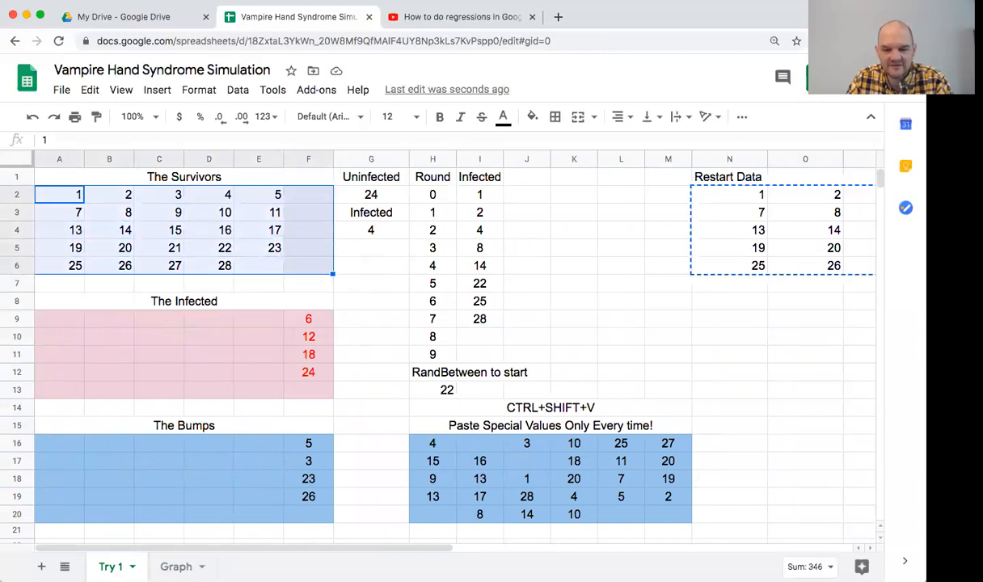
{"action": "key", "text": "ctrl+shift+v"}
Step: Clear the pasted bump values from the blue block in cells H16:M20
{"action": "key", "text": "Down"}
{"action": "key", "text": "Down"}
{"action": "key", "text": "Down"}
{"action": "key", "text": "Down"}
{"action": "key", "text": "Down"}
{"action": "key", "text": "Down"}
{"action": "key", "text": "Down"}
{"action": "key", "text": "Down"}
{"action": "key", "text": "Down"}
{"action": "key", "text": "Down"}
{"action": "key", "text": "Down"}
{"action": "key", "text": "Down"}
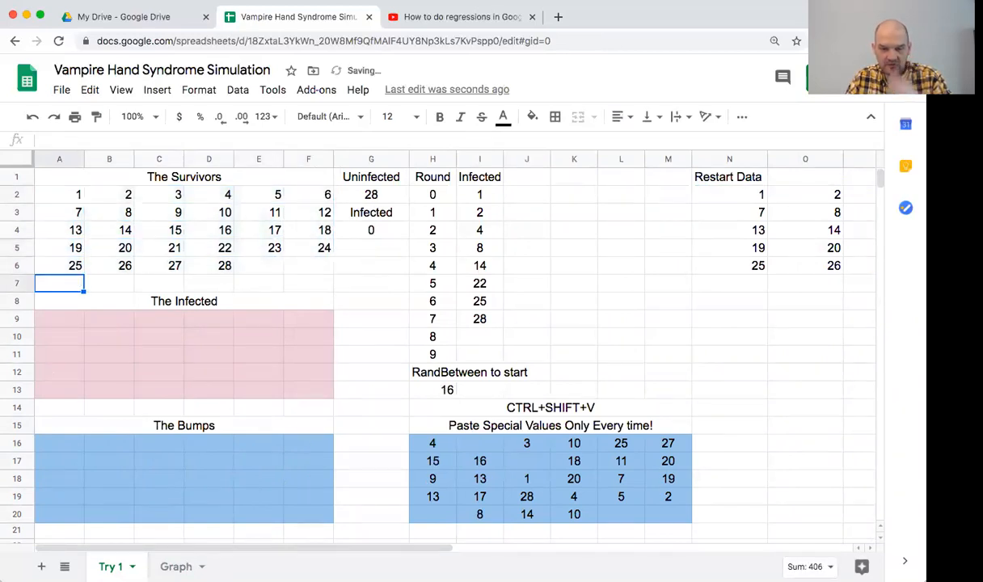
{"action": "key", "text": "Down"}
{"action": "key", "text": "Down"}
{"action": "key", "text": "Down"}
{"action": "key", "text": "Right"}
{"action": "key", "text": "Right"}
{"action": "key", "text": "Right"}
{"action": "key", "text": "Right"}
{"action": "key", "text": "Right"}
{"action": "key", "text": "Right"}
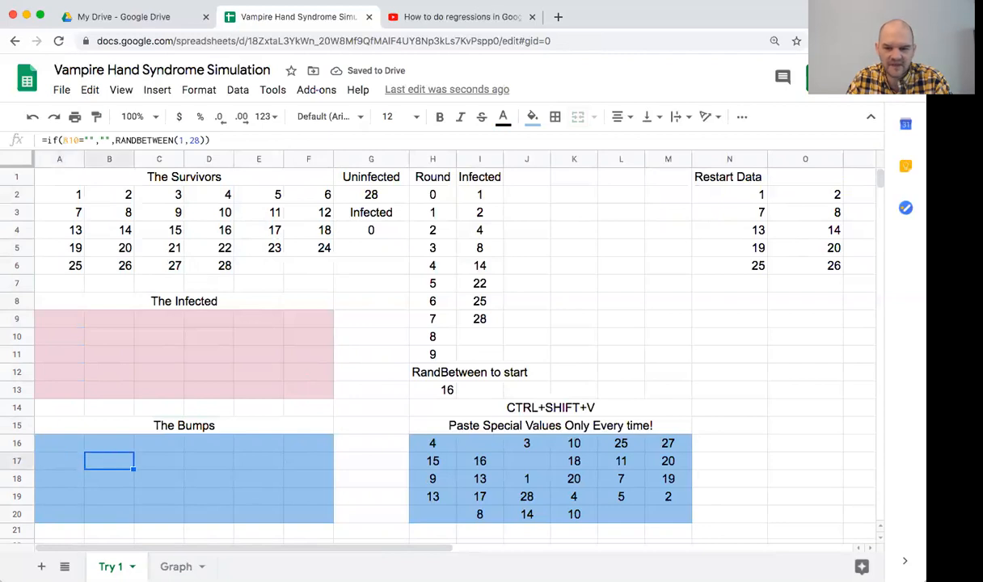
{"action": "key", "text": "Right"}
{"action": "key", "text": "Right"}
{"action": "key", "text": "Up"}
{"action": "key", "text": "Left"}
{"action": "key", "text": "shift+Right"}
{"action": "key", "text": "shift+Right"}
{"action": "key", "text": "shift+Right"}
{"action": "key", "text": "shift+Right"}
{"action": "key", "text": "shift+Right"}
{"action": "key", "text": "shift+Down"}
{"action": "key", "text": "shift+Down"}
{"action": "key", "text": "shift+Down"}
{"action": "key", "text": "shift+Down"}
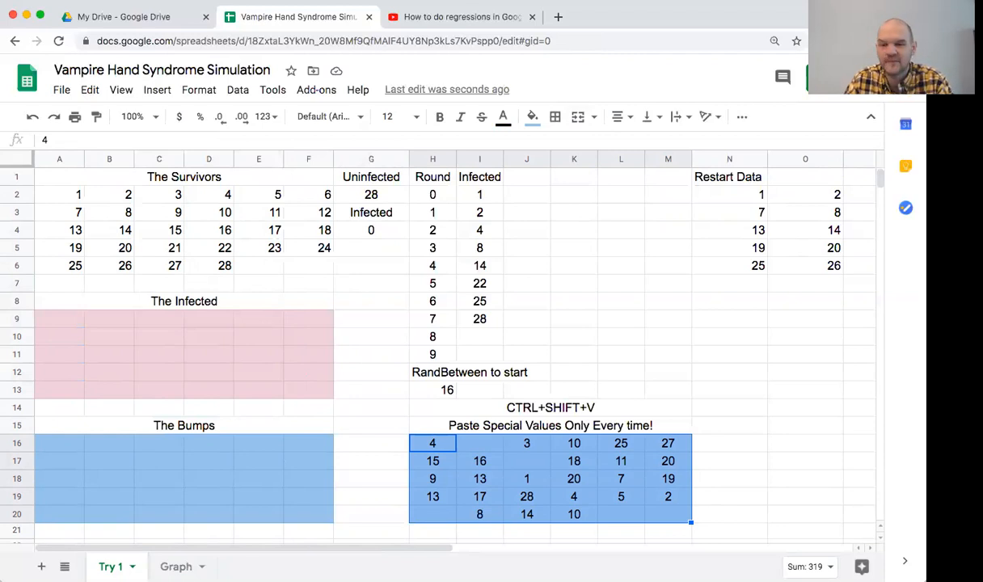
{"action": "key", "text": "Delete"}
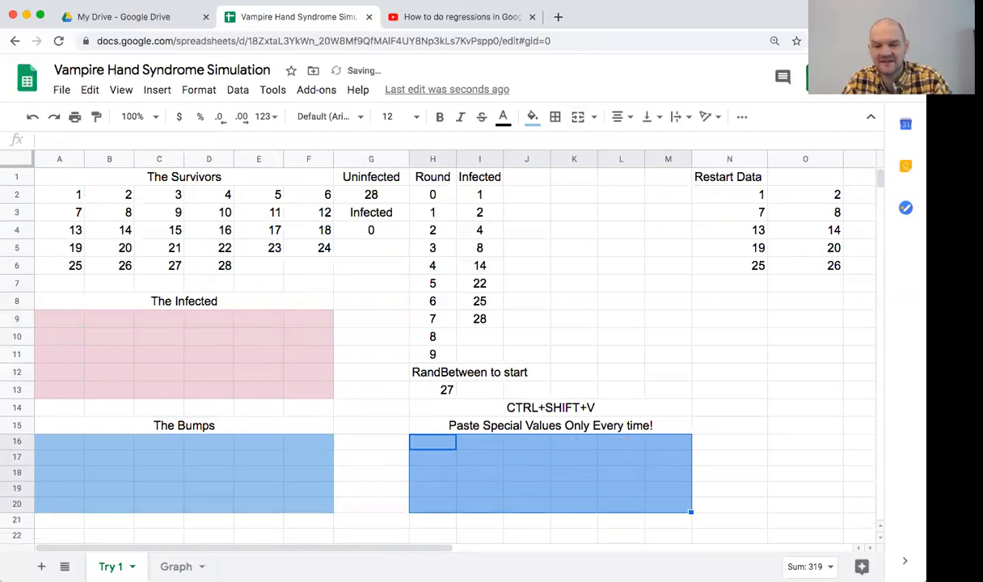
Step: Clear the recorded infected counts for rounds 0 to 7 in cells I2:I9
{"action": "key", "text": "Up"}
{"action": "key", "text": "Up"}
{"action": "key", "text": "Up"}
{"action": "key", "text": "Up"}
{"action": "key", "text": "Up"}
{"action": "key", "text": "Up"}
{"action": "key", "text": "Up"}
{"action": "key", "text": "Right"}
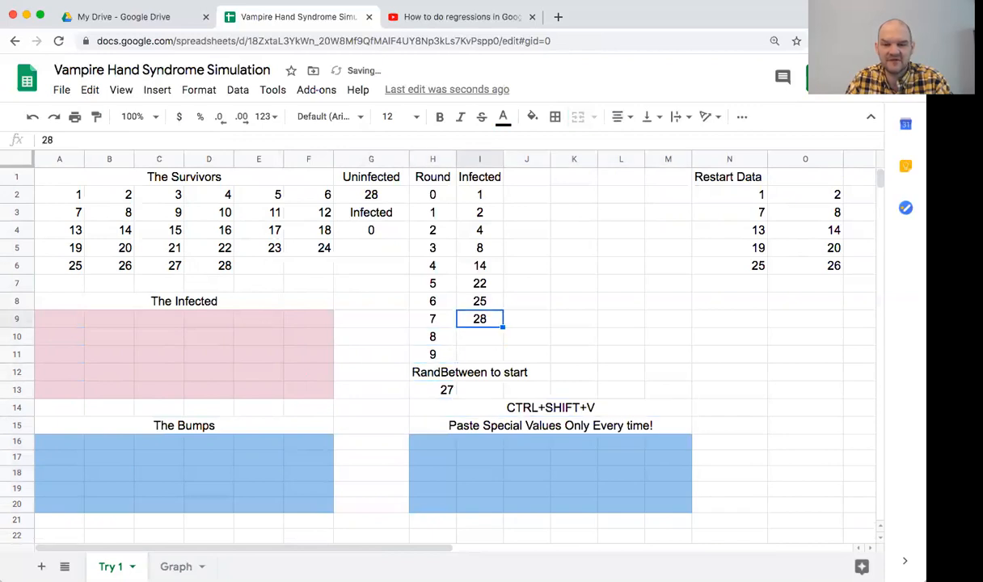
{"action": "key", "text": "shift+Up"}
{"action": "key", "text": "shift+Up"}
{"action": "key", "text": "shift+Up"}
{"action": "key", "text": "shift+Up"}
{"action": "key", "text": "shift+Up"}
{"action": "key", "text": "shift+Up"}
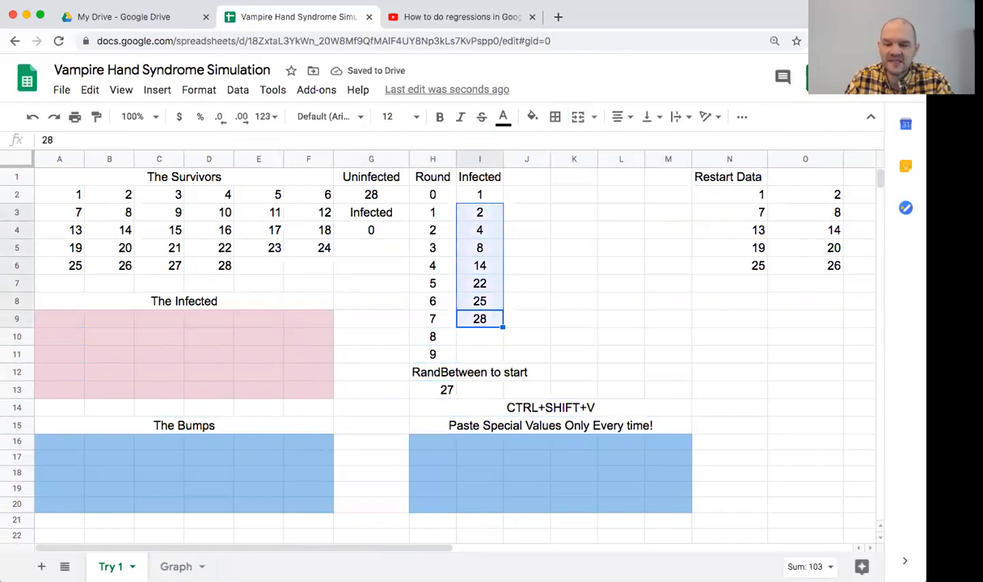
{"action": "key", "text": "shift+Up"}
{"action": "key", "text": "Delete"}
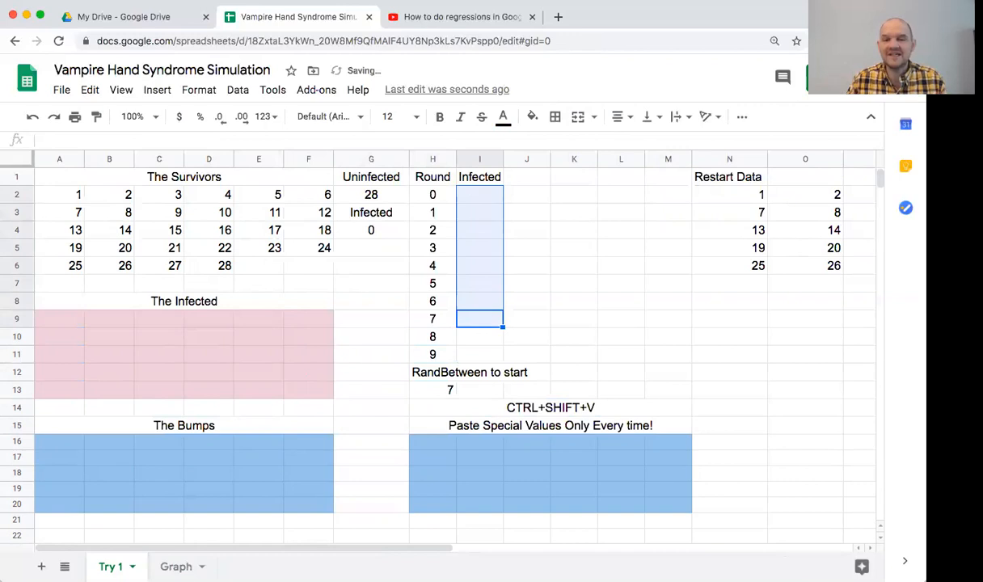